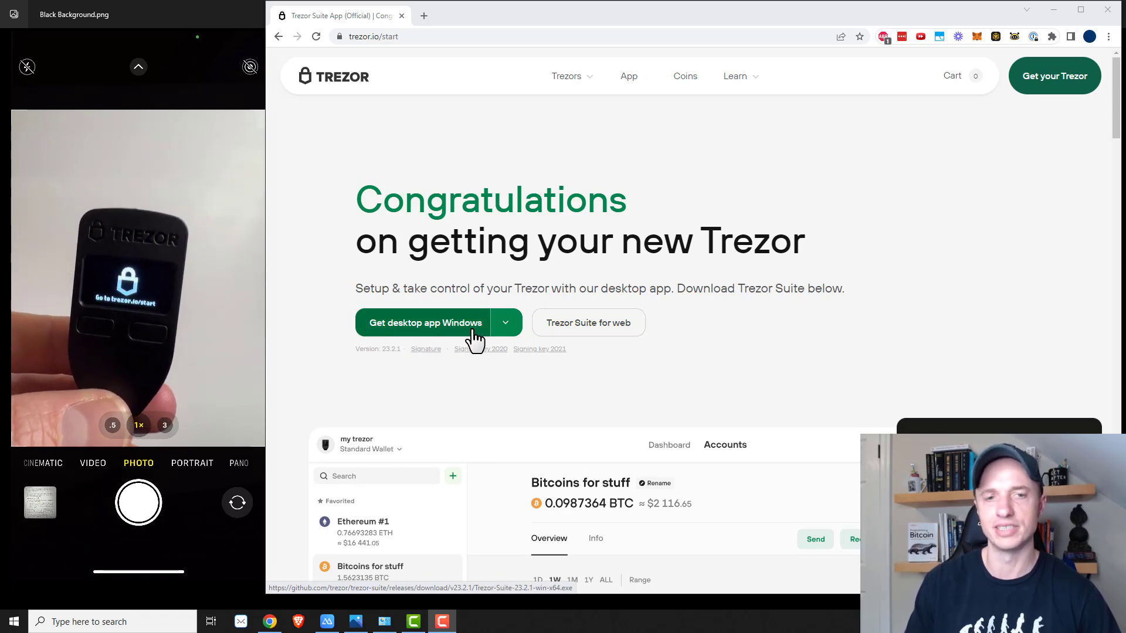
- Start the Trezor setup in the web version of Trezor Suite and continue with the installed Bitcoin-only firmware
left_click(581, 332)
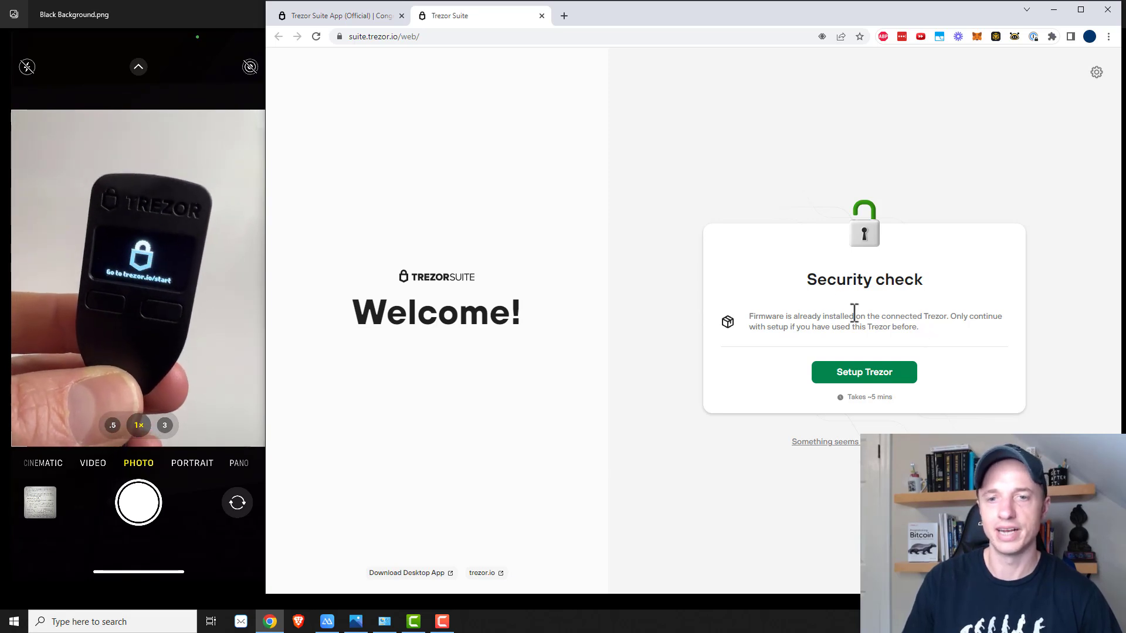
left_click(865, 379)
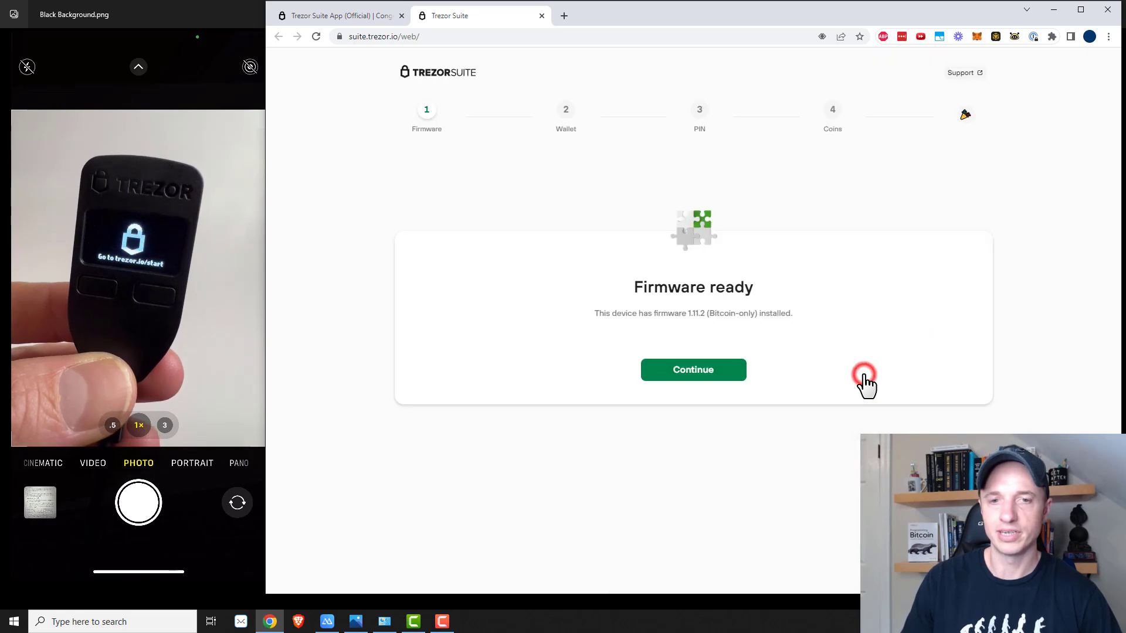
left_click_drag(718, 287, 759, 304)
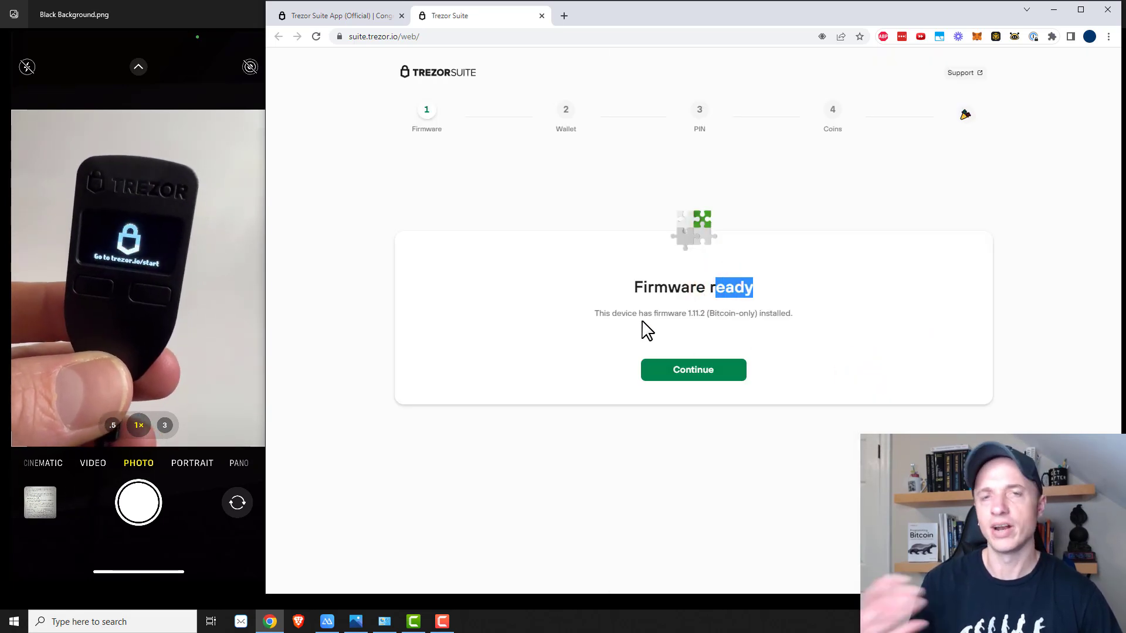
left_click(697, 382)
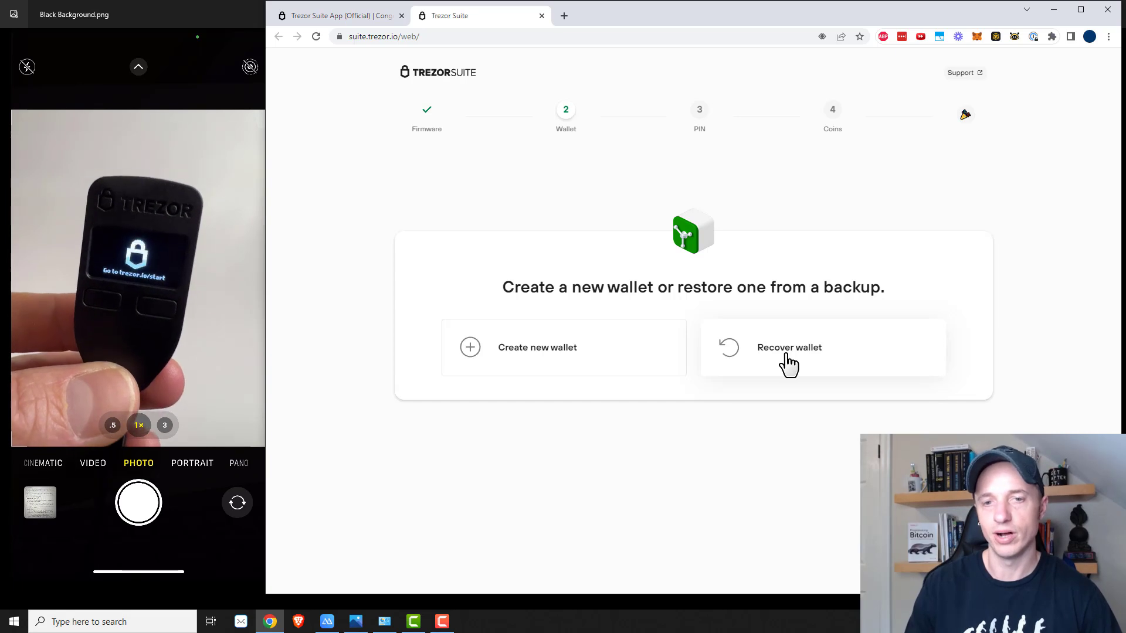
- Create a new wallet on the Trezor using the standard seed backup
left_click(560, 368)
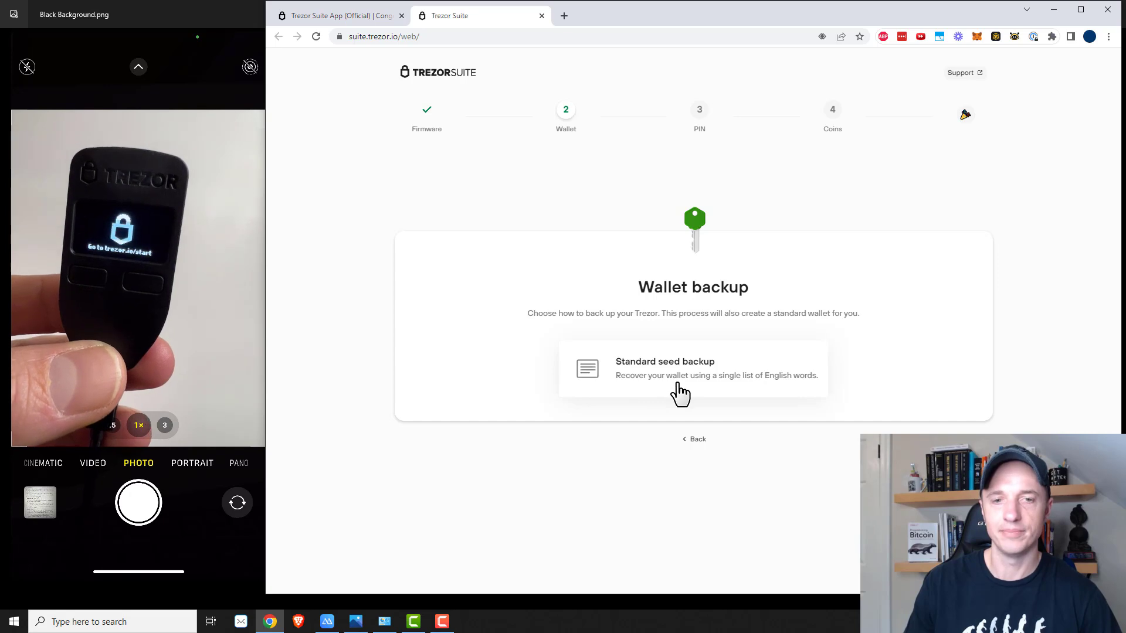
left_click(653, 389)
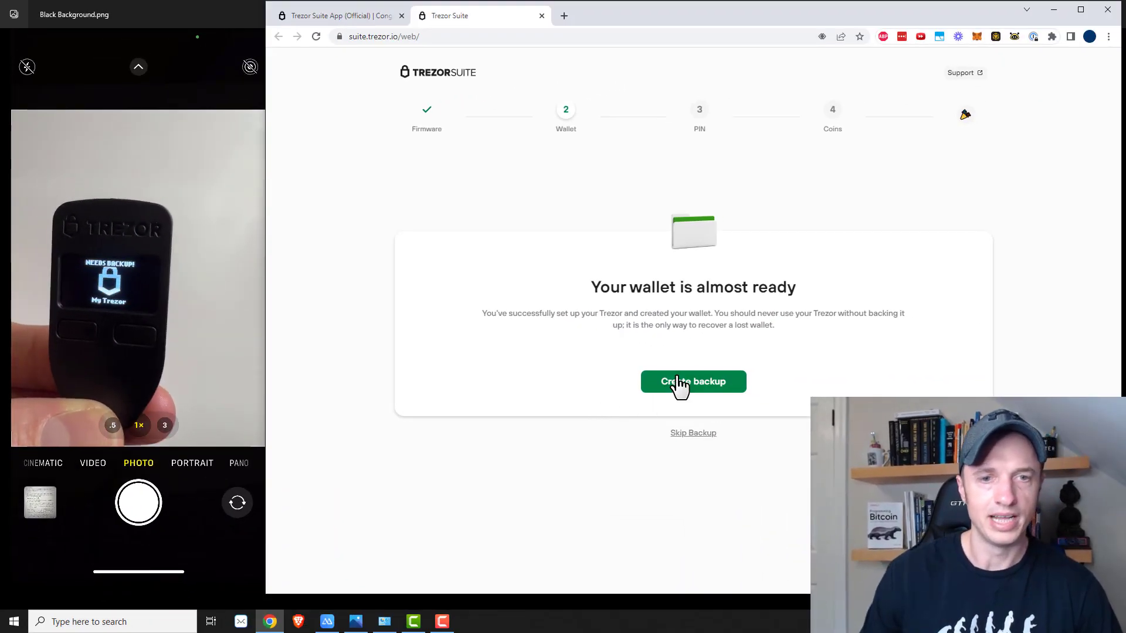
- Start creating the wallet backup, acknowledge all three seed backup instructions and begin the backup
left_click(694, 381)
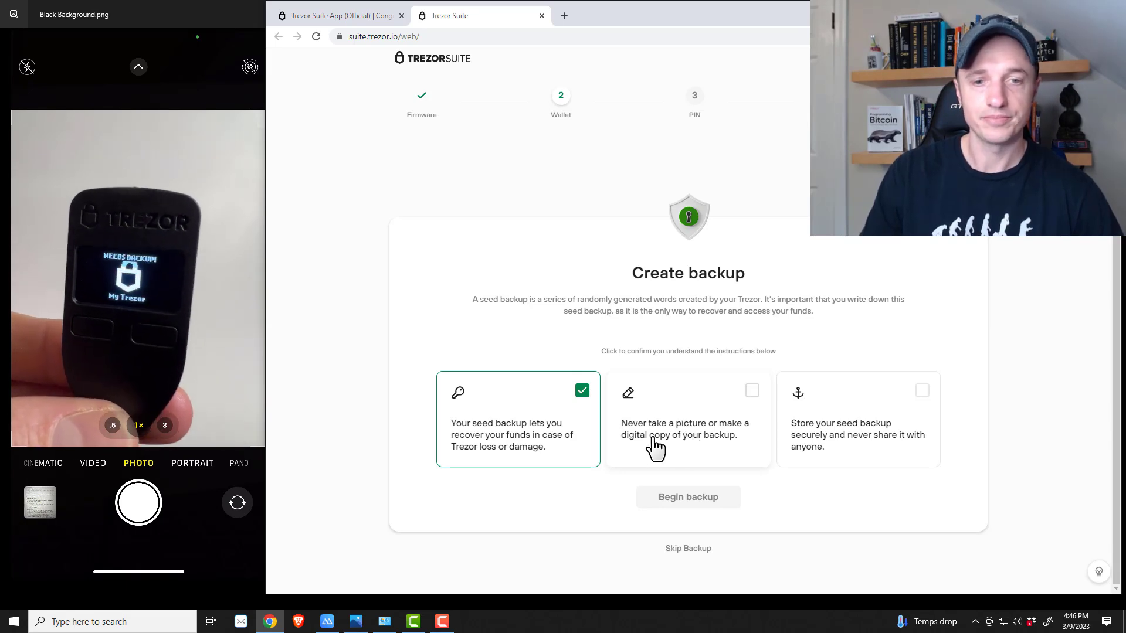
left_click(703, 433)
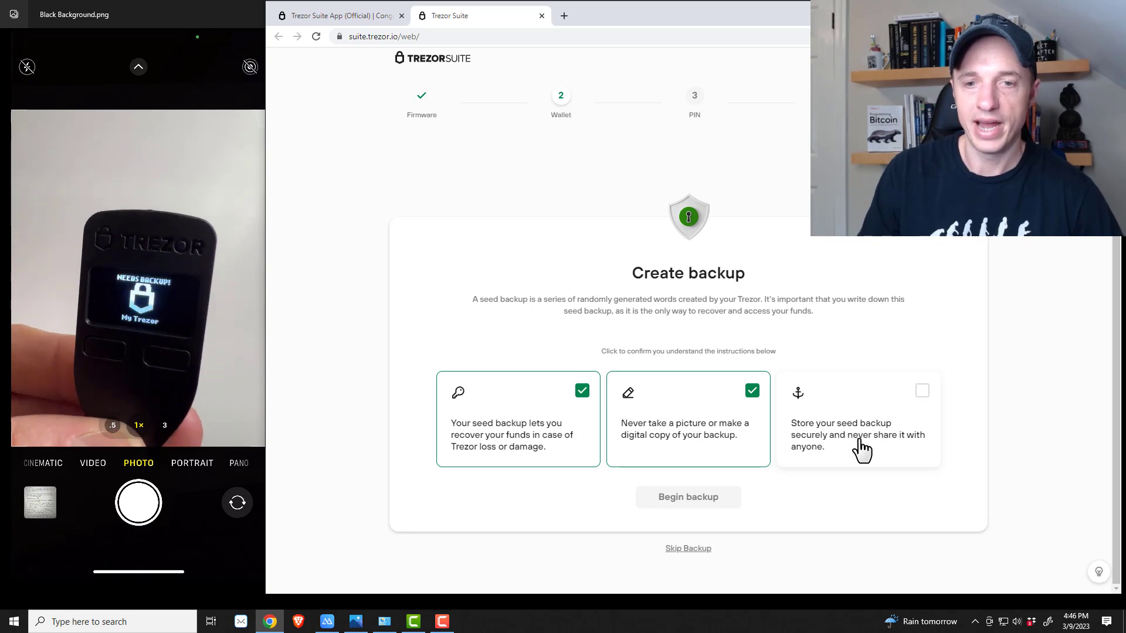
left_click(907, 421)
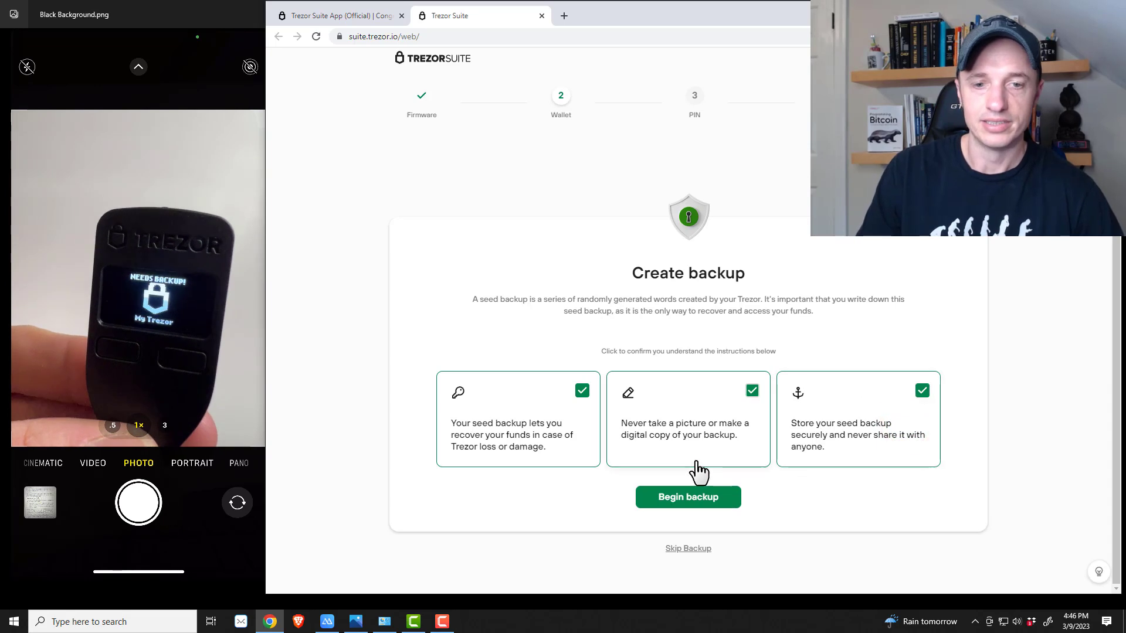
left_click(702, 498)
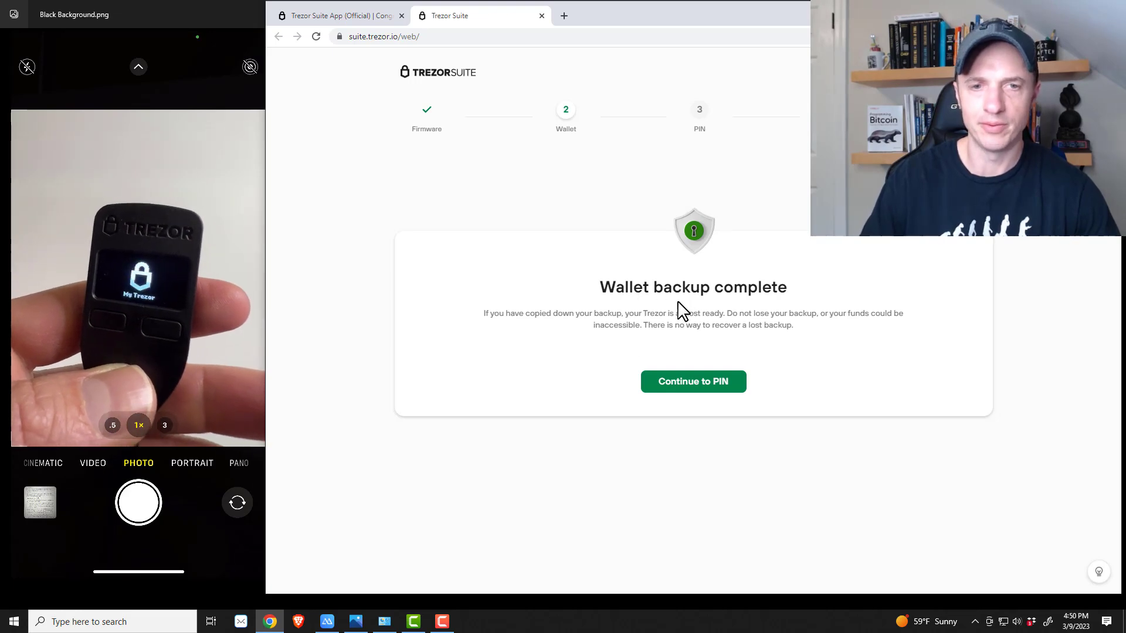
- Proceed to the PIN setup and enter a new four-digit device PIN using the number layout shown on the Trezor
left_click(707, 388)
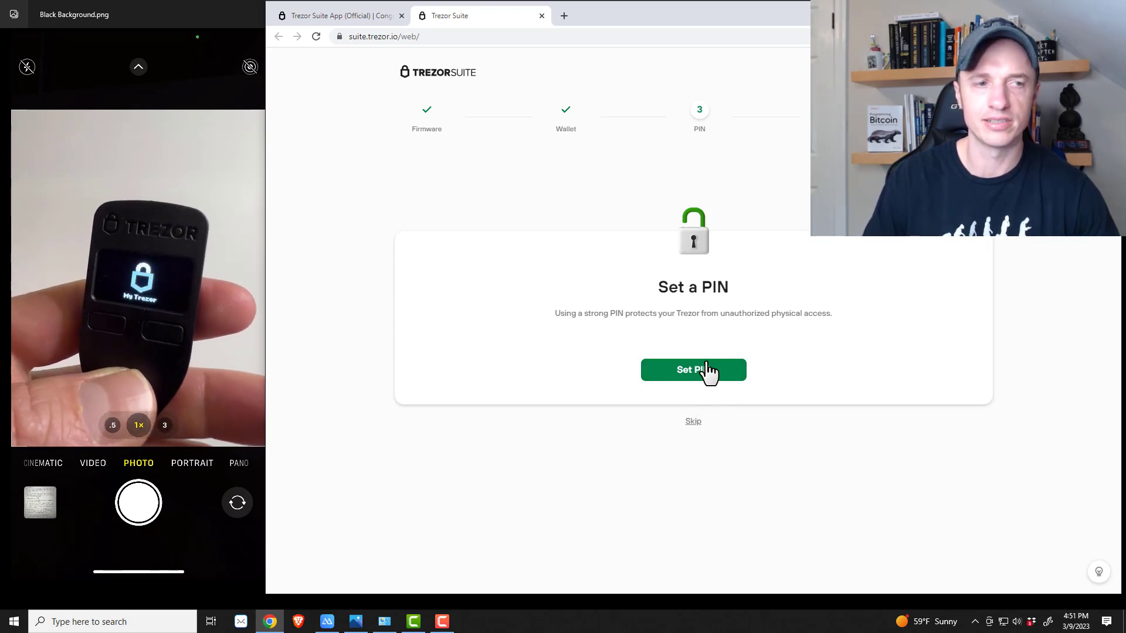
left_click(701, 371)
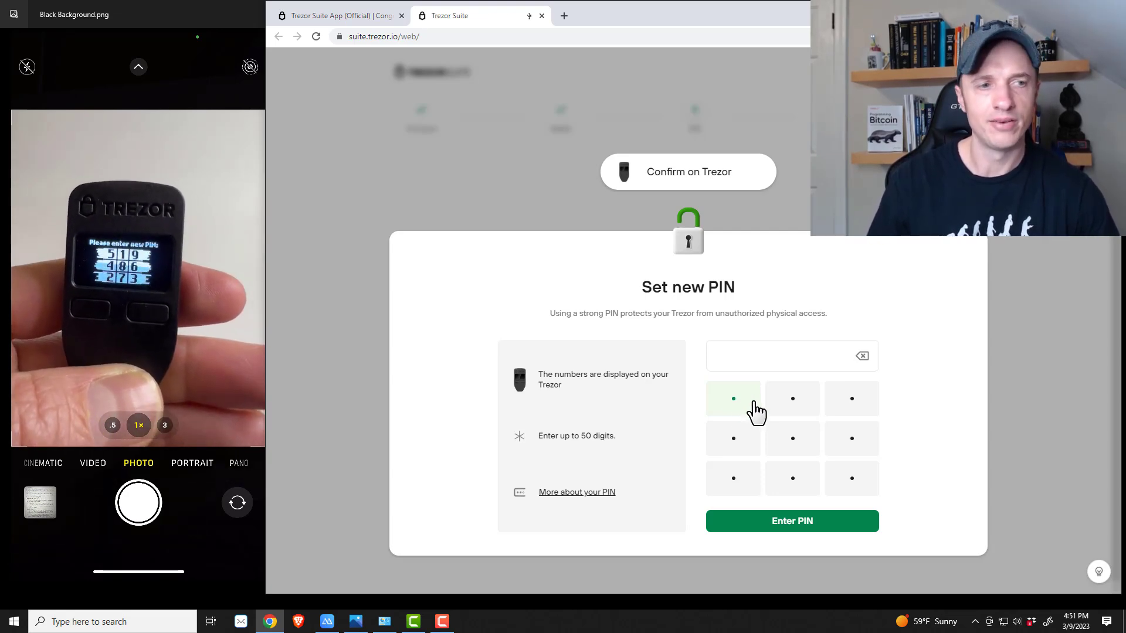
left_click(794, 406)
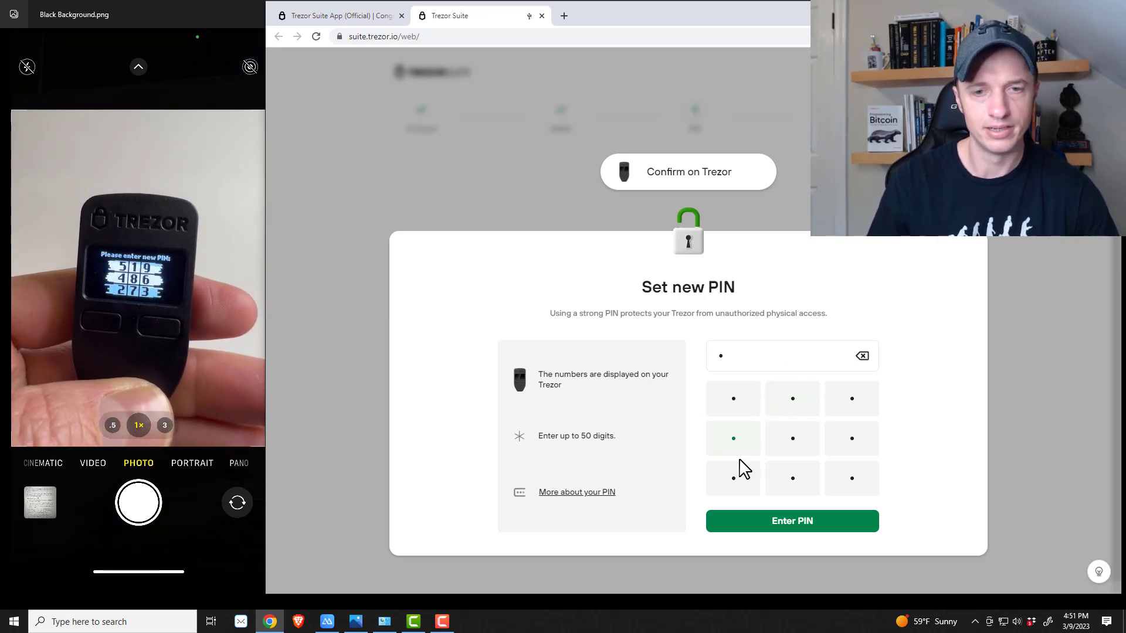
left_click(733, 486)
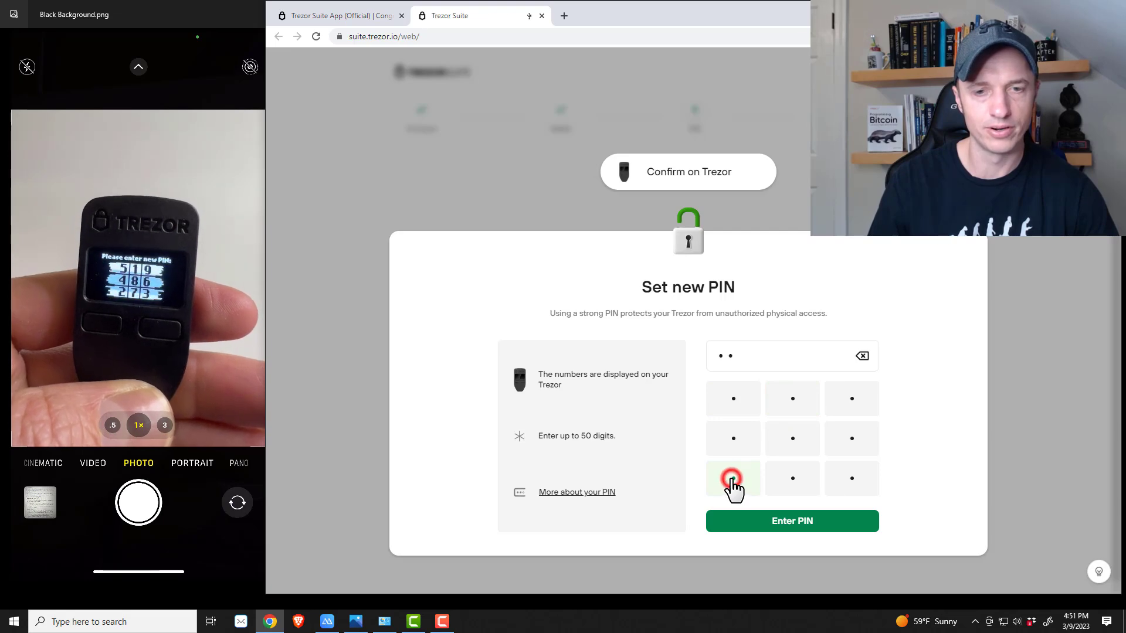
left_click(855, 485)
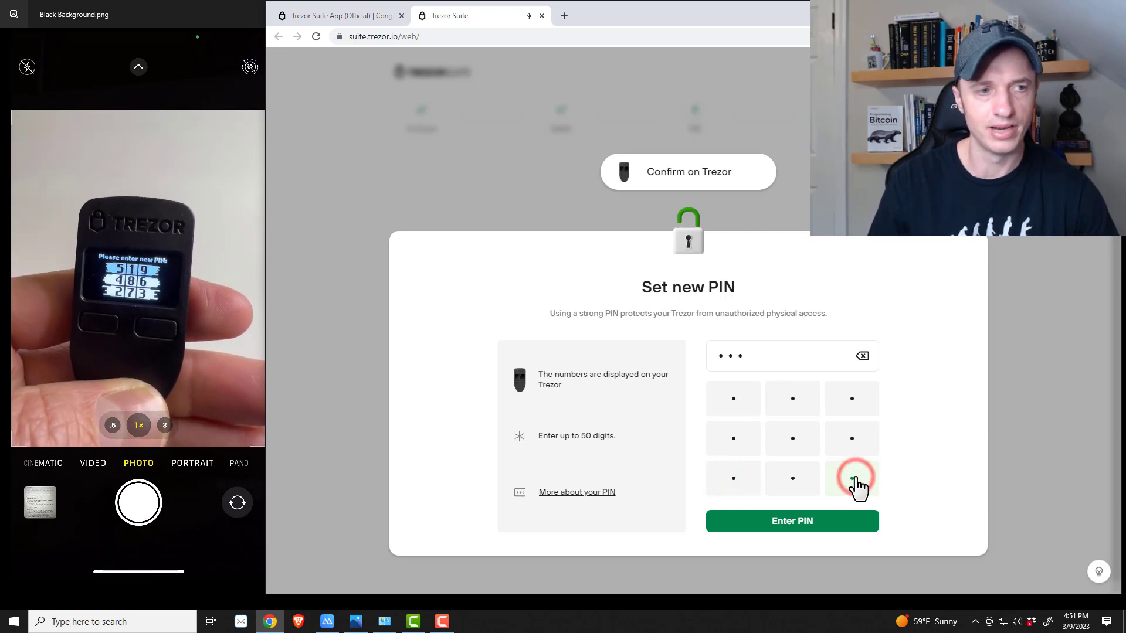
left_click(732, 435)
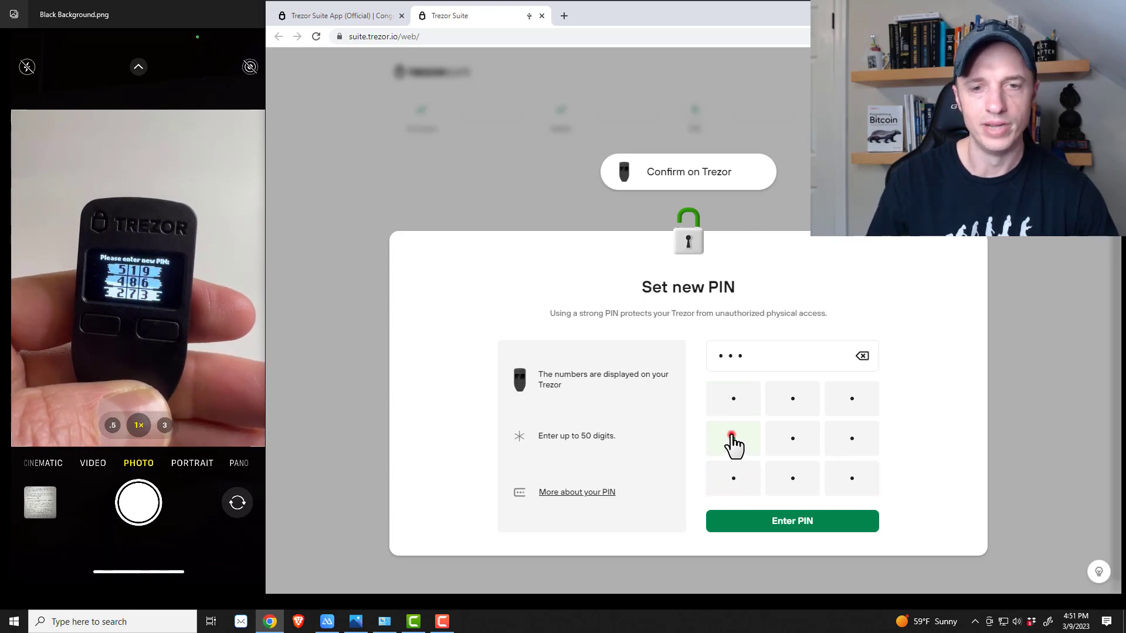
left_click(796, 521)
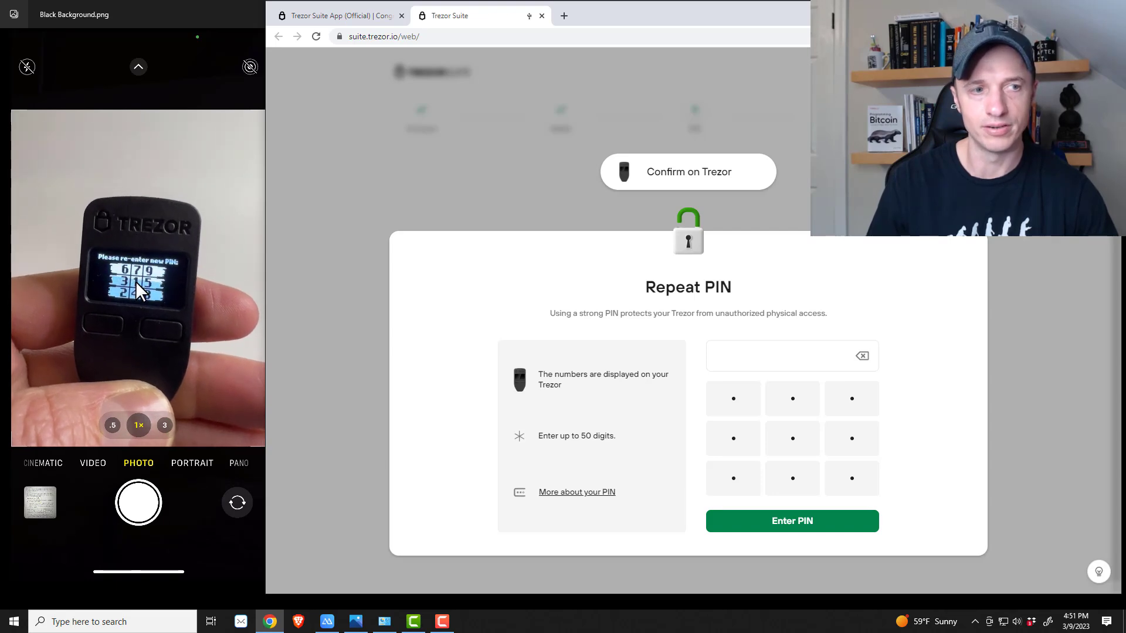
- Repeat the new device PIN using the rearranged number layout on the Trezor and submit it
left_click(781, 441)
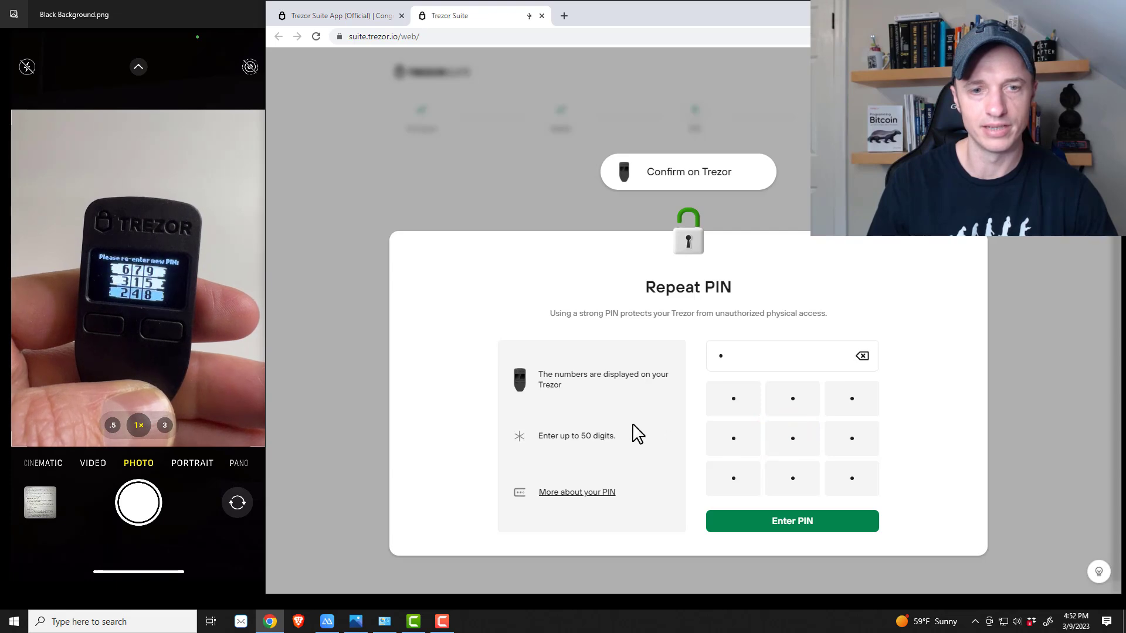
left_click(735, 483)
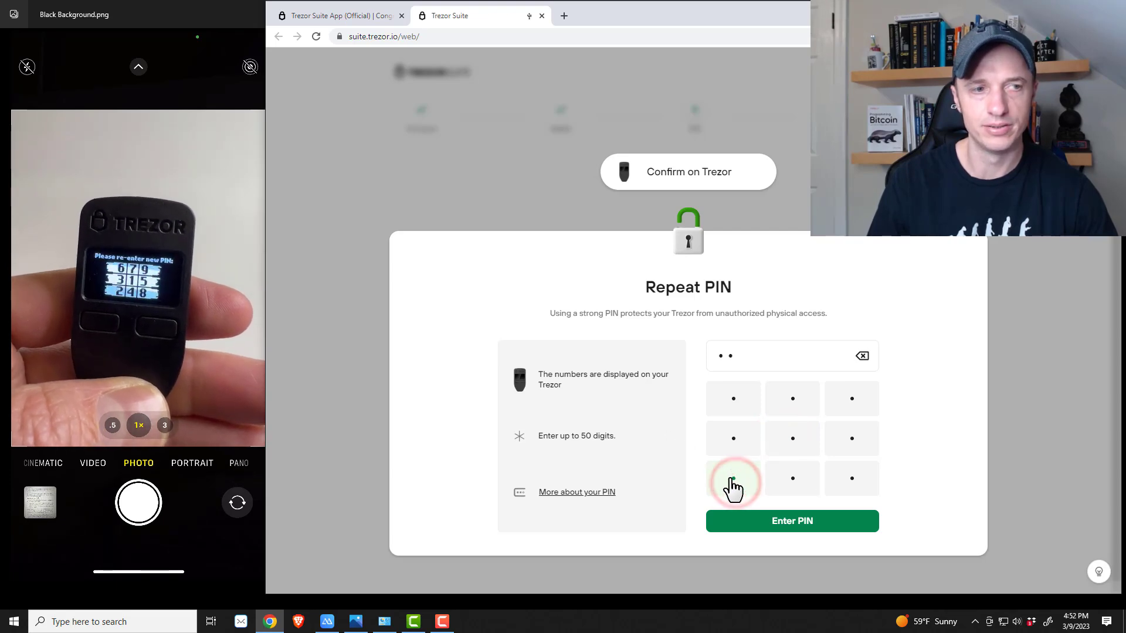
left_click(732, 446)
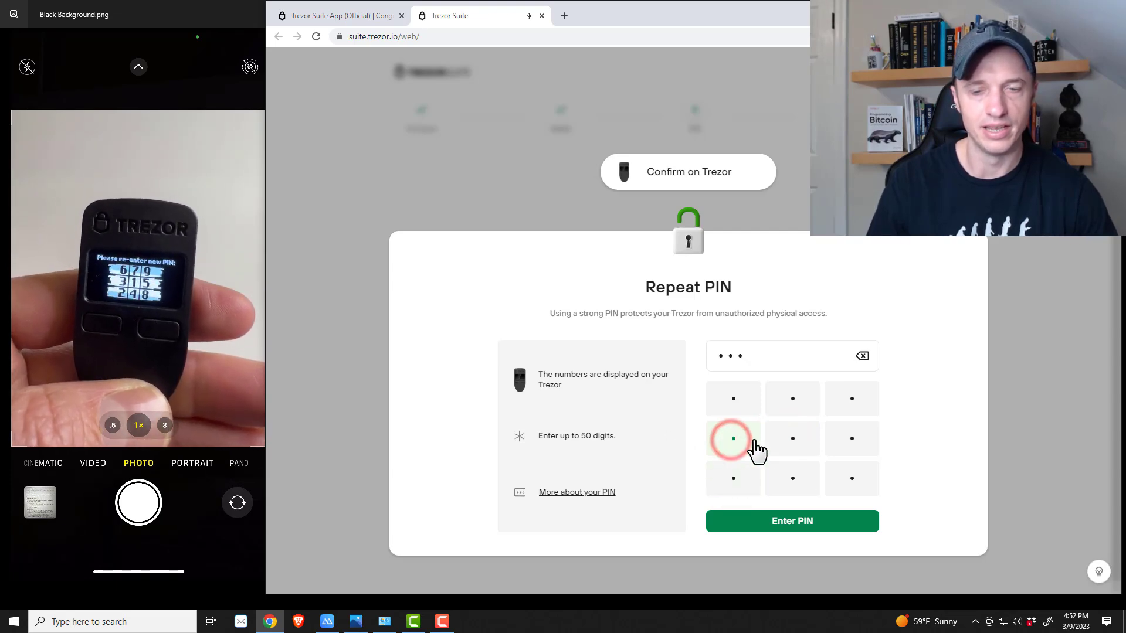
left_click(794, 484)
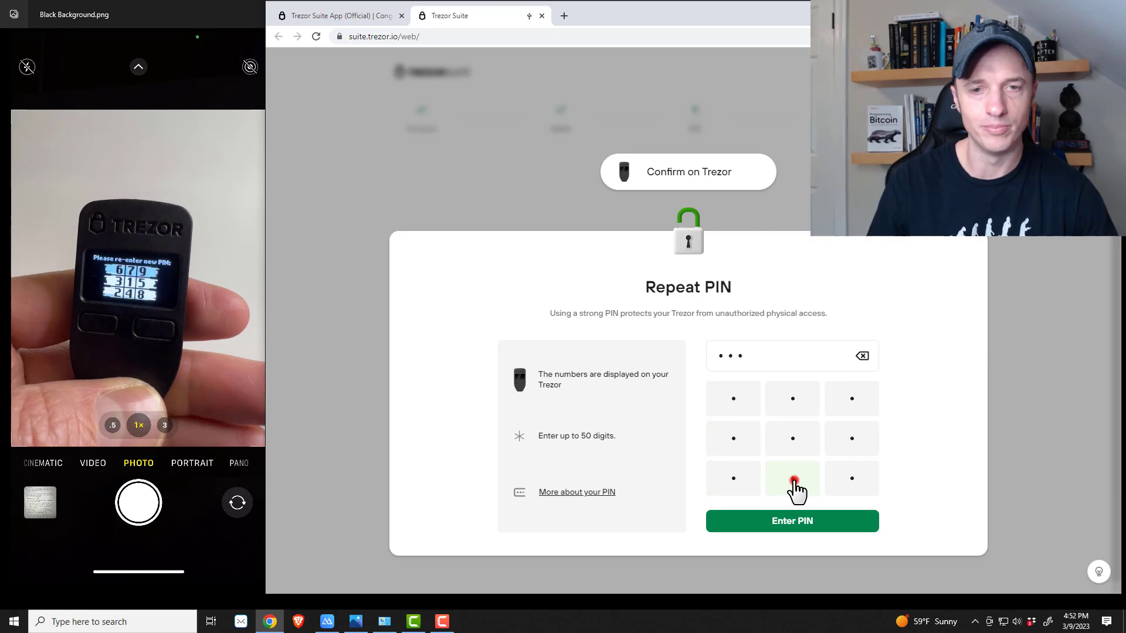
left_click(818, 523)
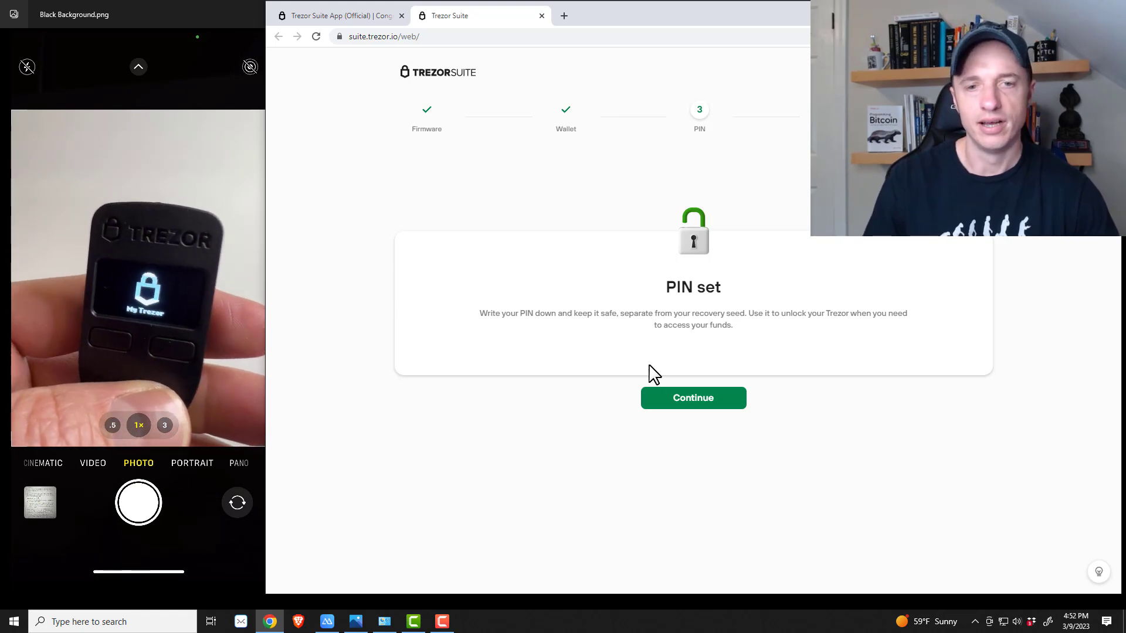
- Continue to coin activation, check the backend choices for Bitcoin and confirm Trezor servers (default)
left_click(690, 409)
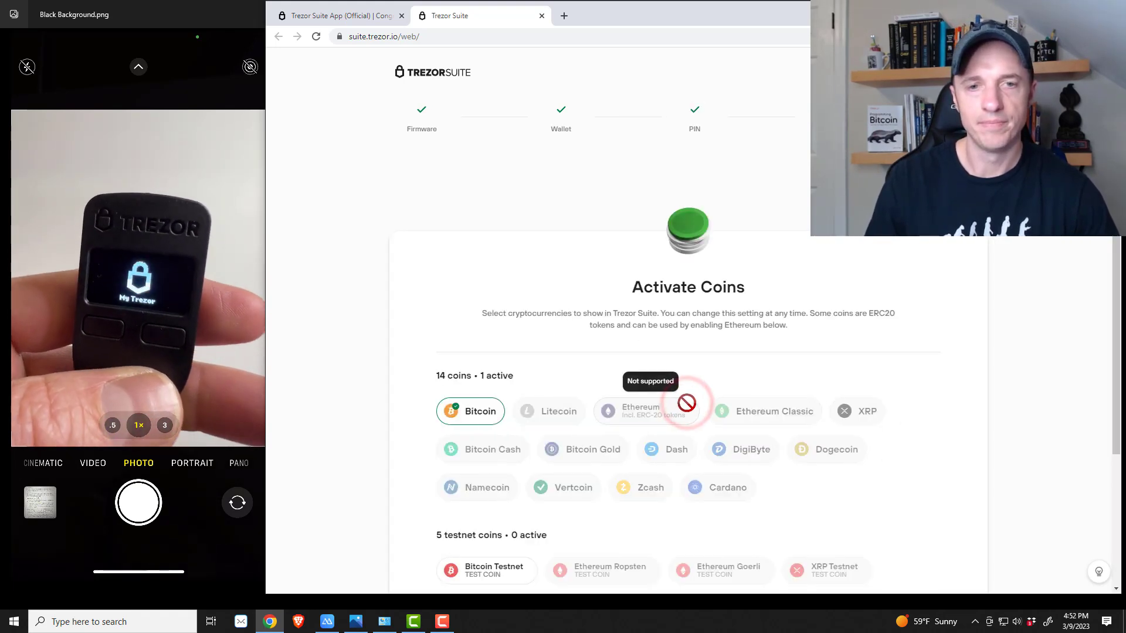
scroll(637, 289, "down", 1)
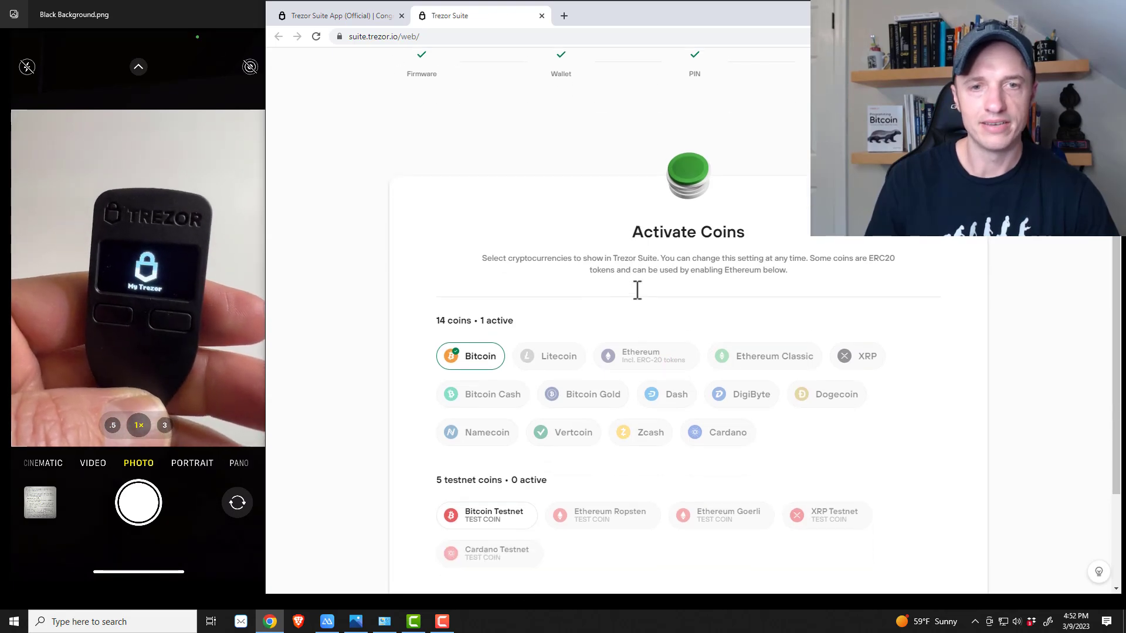
scroll(562, 309, "down", 1)
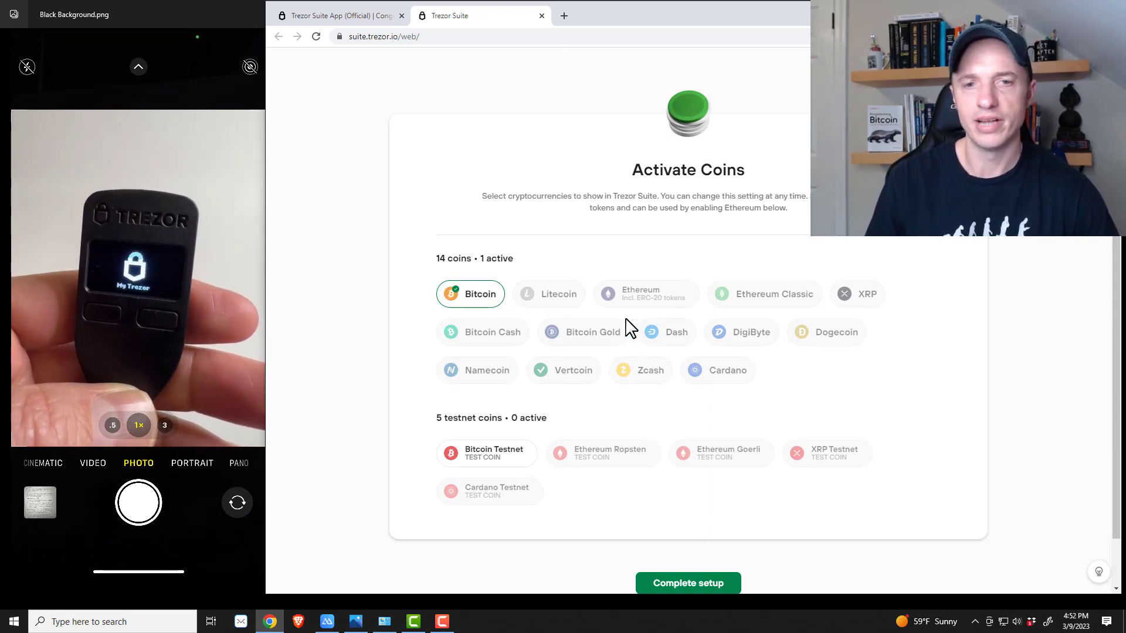
left_click(490, 295)
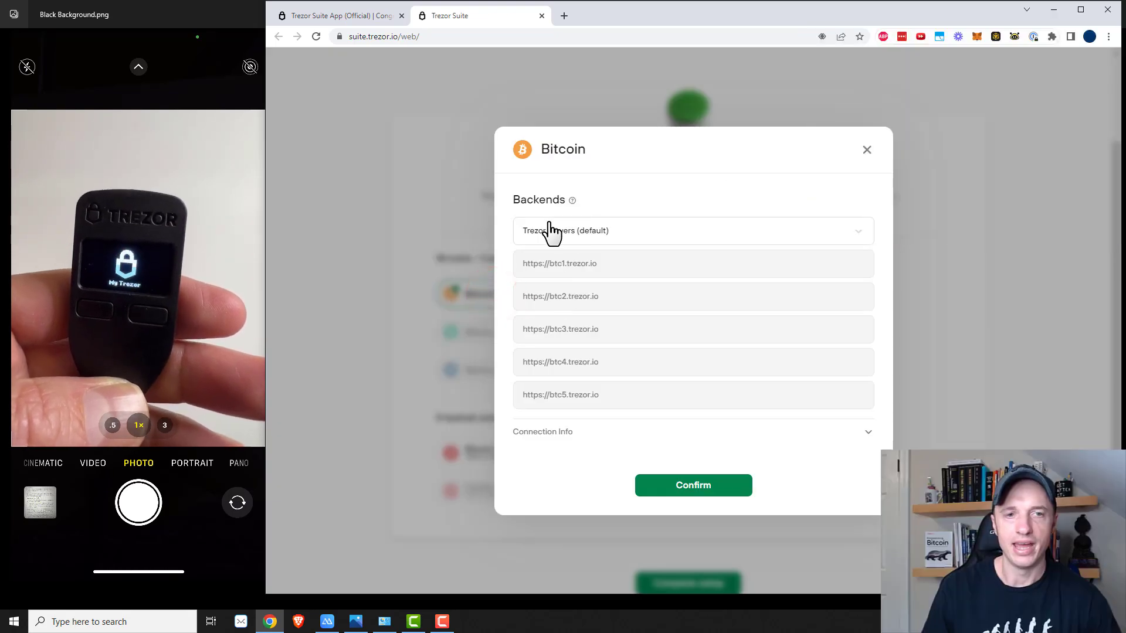
left_click(603, 231)
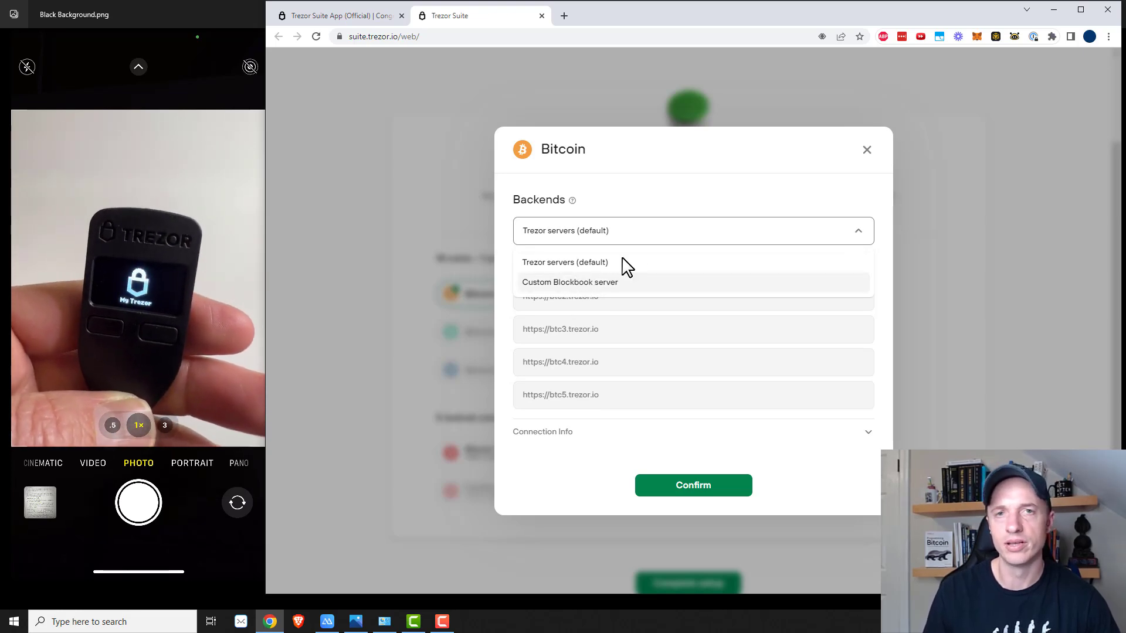
left_click(644, 183)
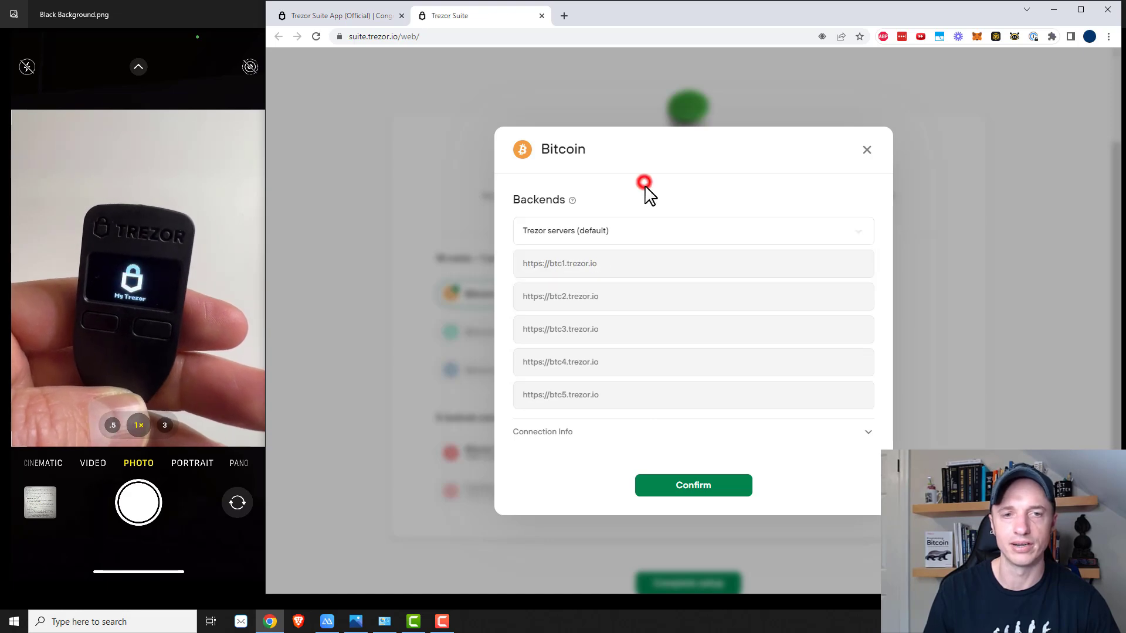
left_click(692, 490)
- Complete the setup with only Bitcoin active and access the Suite with the standard wallet, without a passphrase
mouse_move(468, 300)
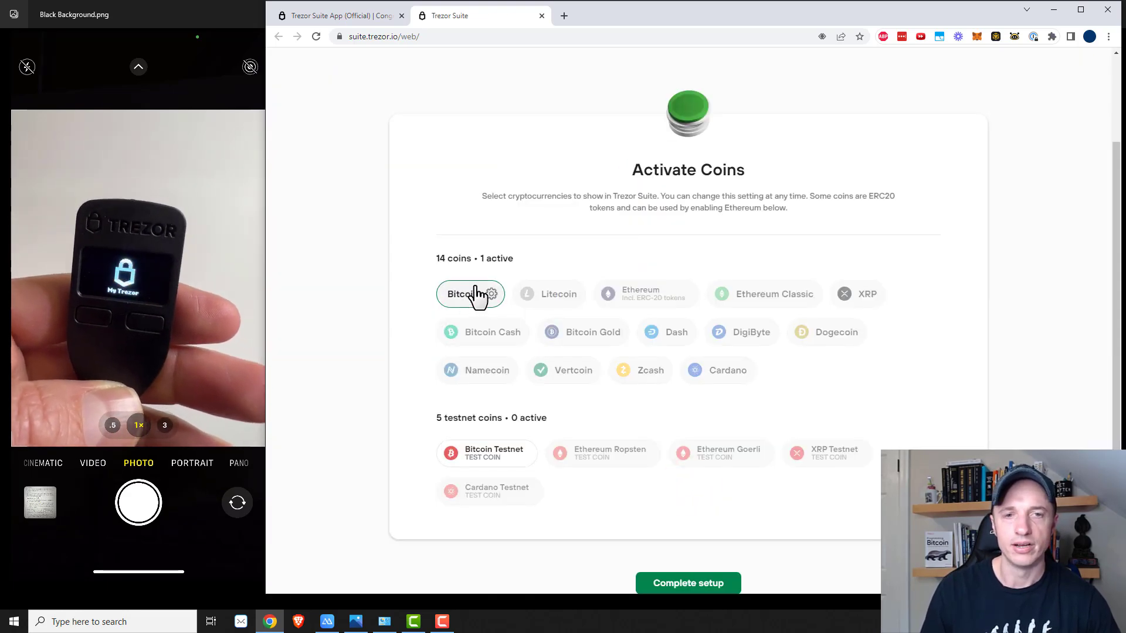
scroll(716, 346, "down", 1)
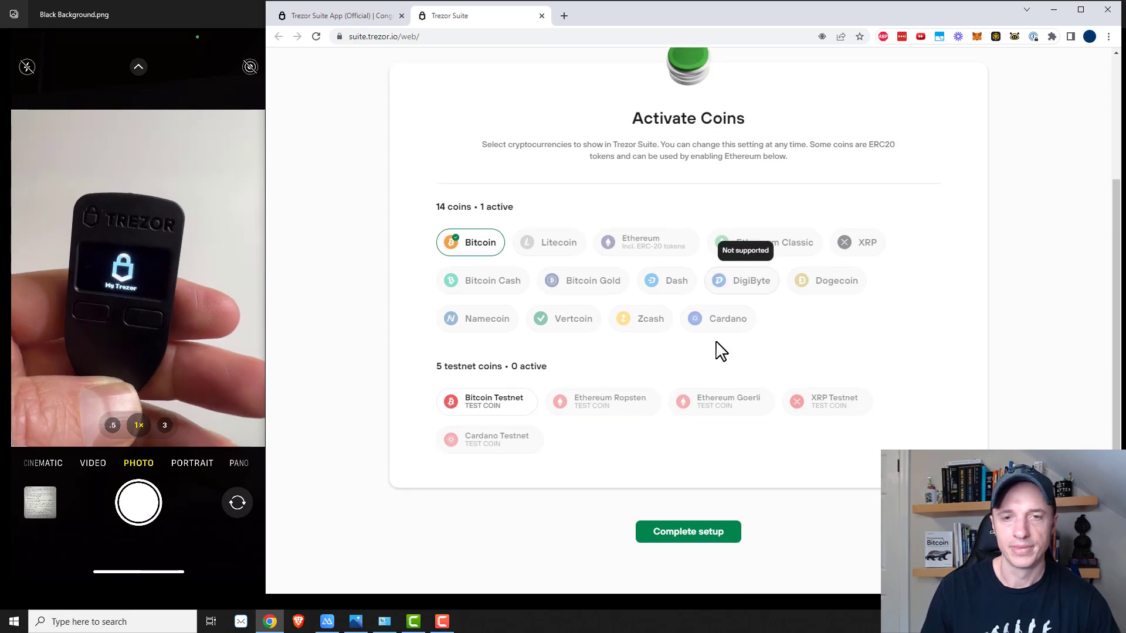
left_click(707, 527)
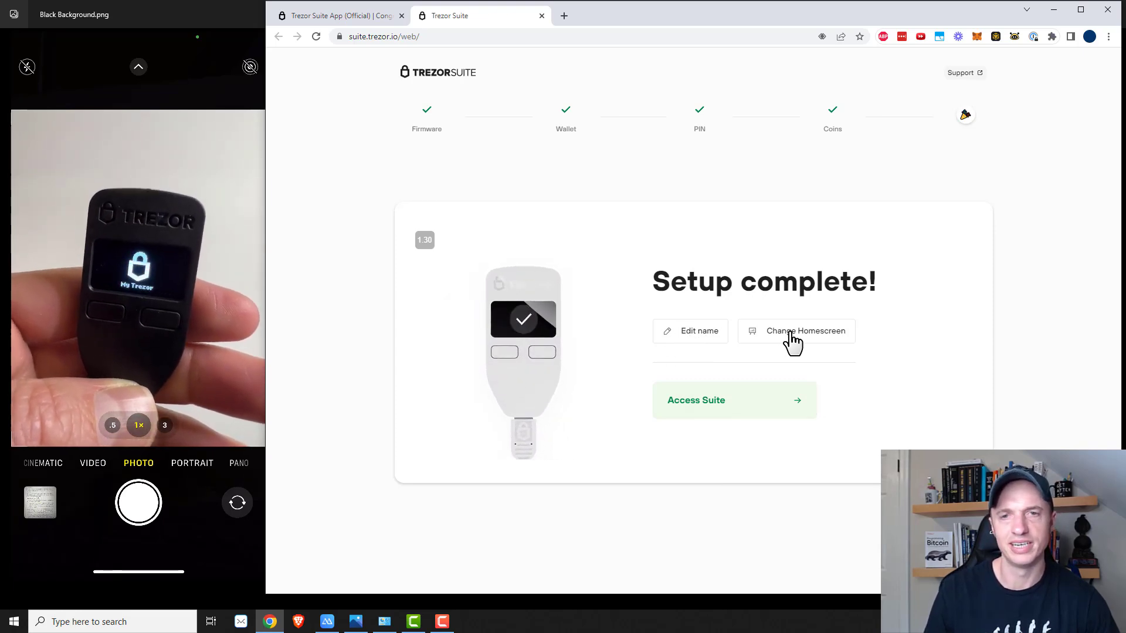
left_click(712, 415)
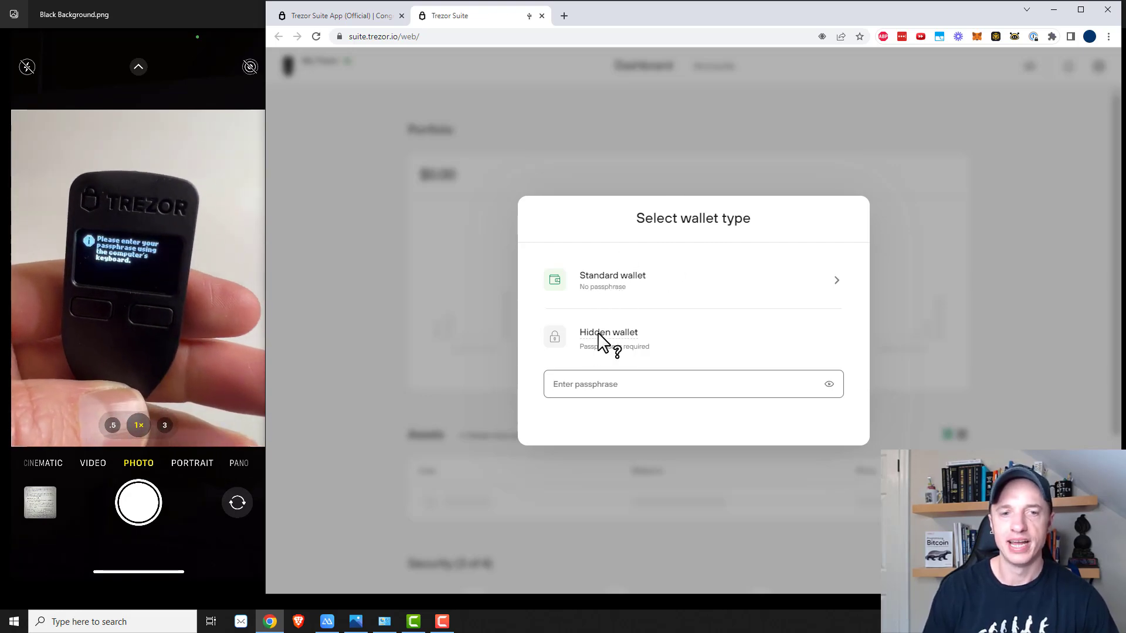
mouse_move(601, 340)
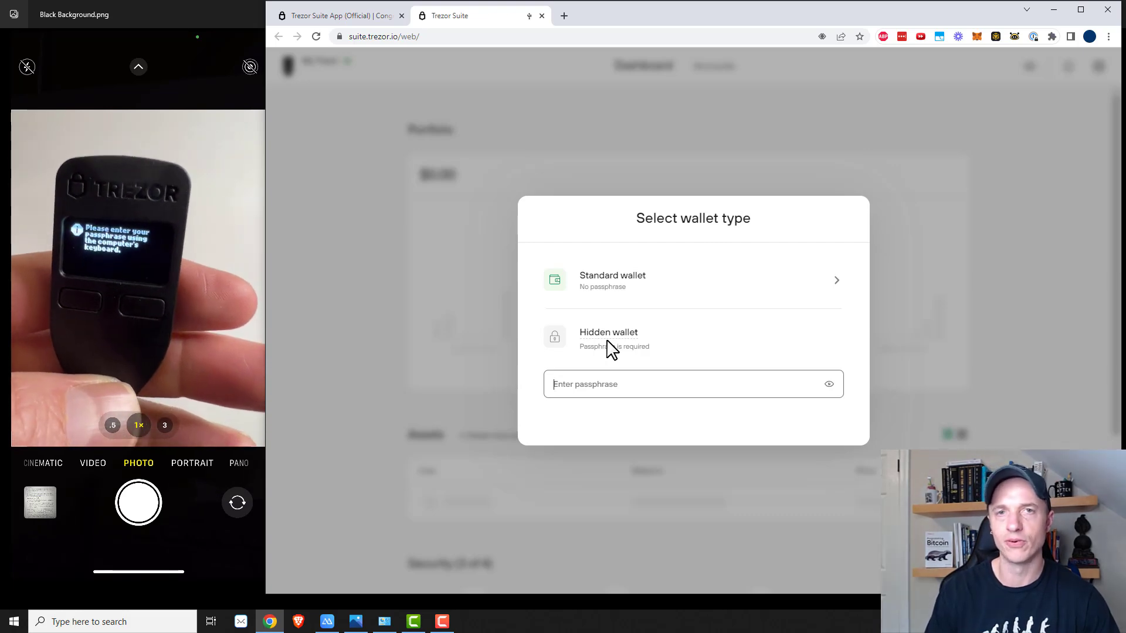
left_click(627, 295)
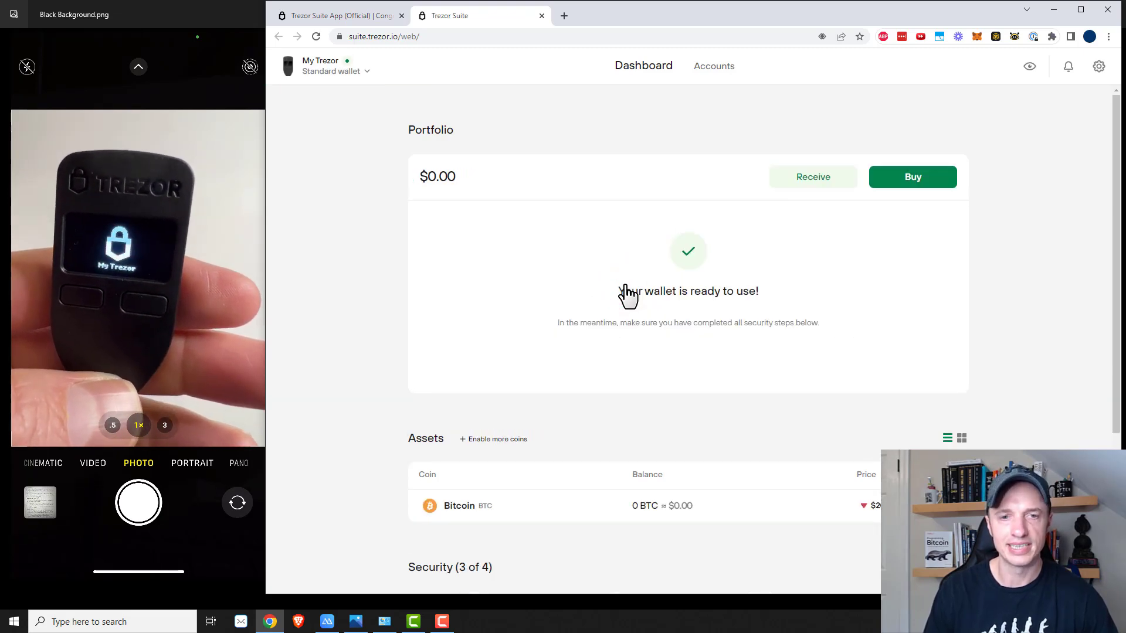
scroll(721, 314, "down", 4)
scroll(717, 322, "up", 4)
scroll(679, 354, "down", 1)
scroll(721, 272, "up", 1)
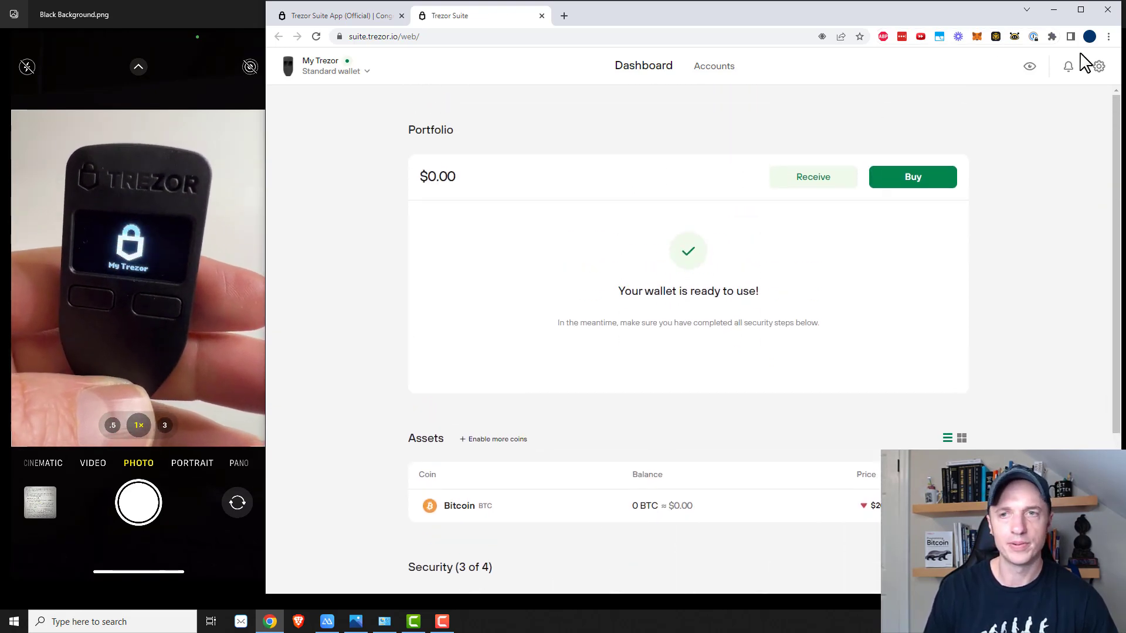
- Open the Suite settings and enable labeling, with Google Drive as the cloud provider for the labels
left_click(1098, 68)
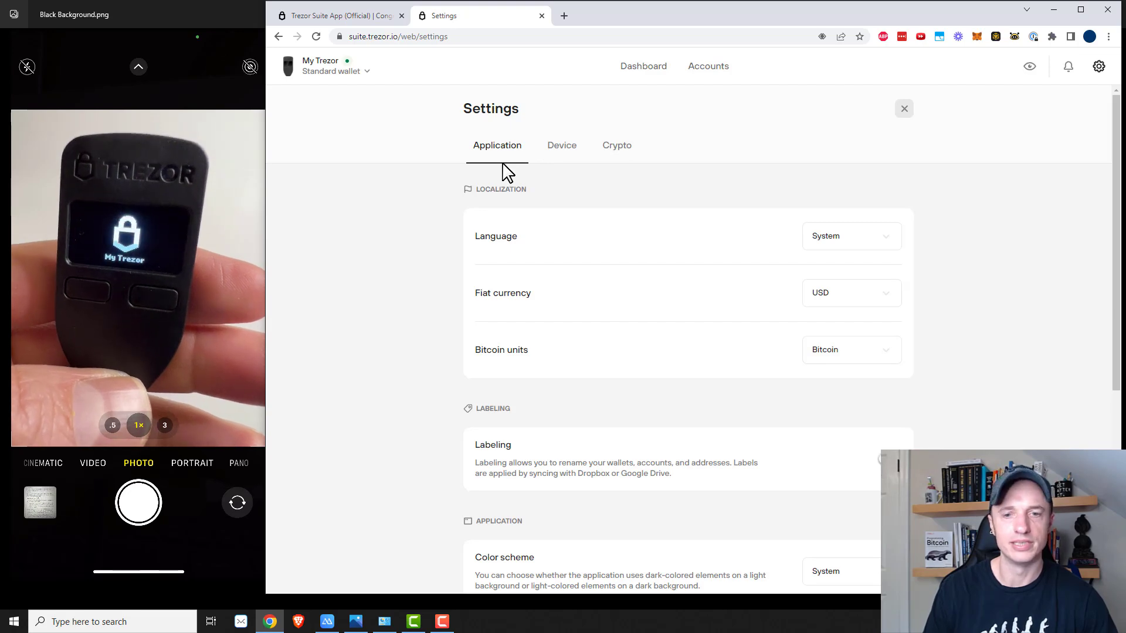
scroll(509, 240, "down", 2)
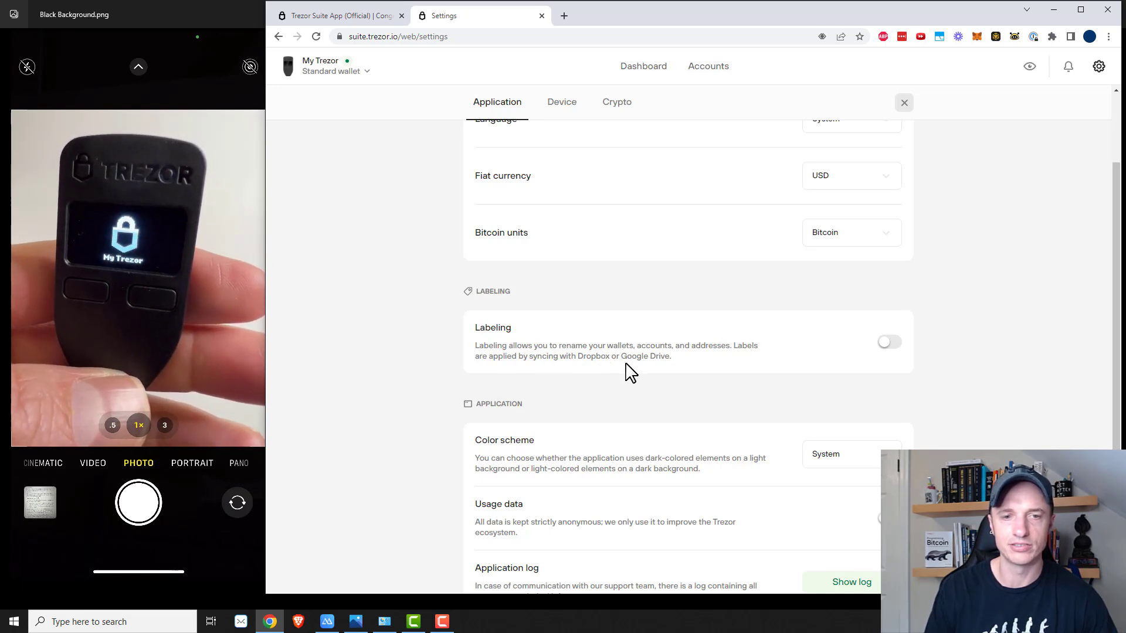
left_click(890, 345)
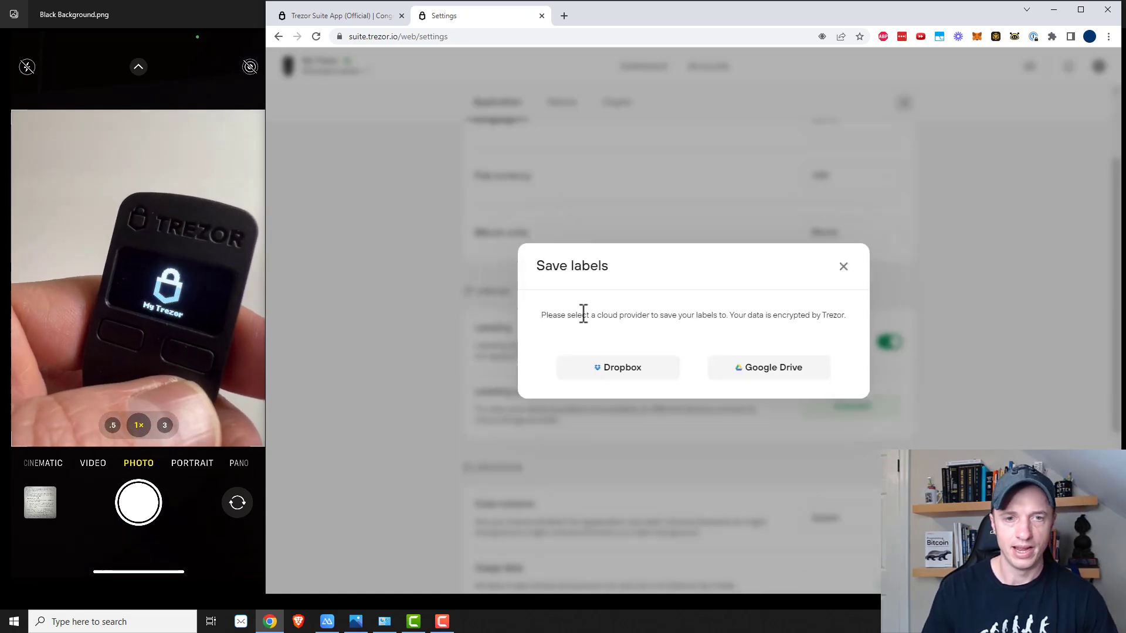
left_click(782, 370)
- Review the application settings, including color scheme, usage data, application log and app storage
scroll(469, 346, "down", 2)
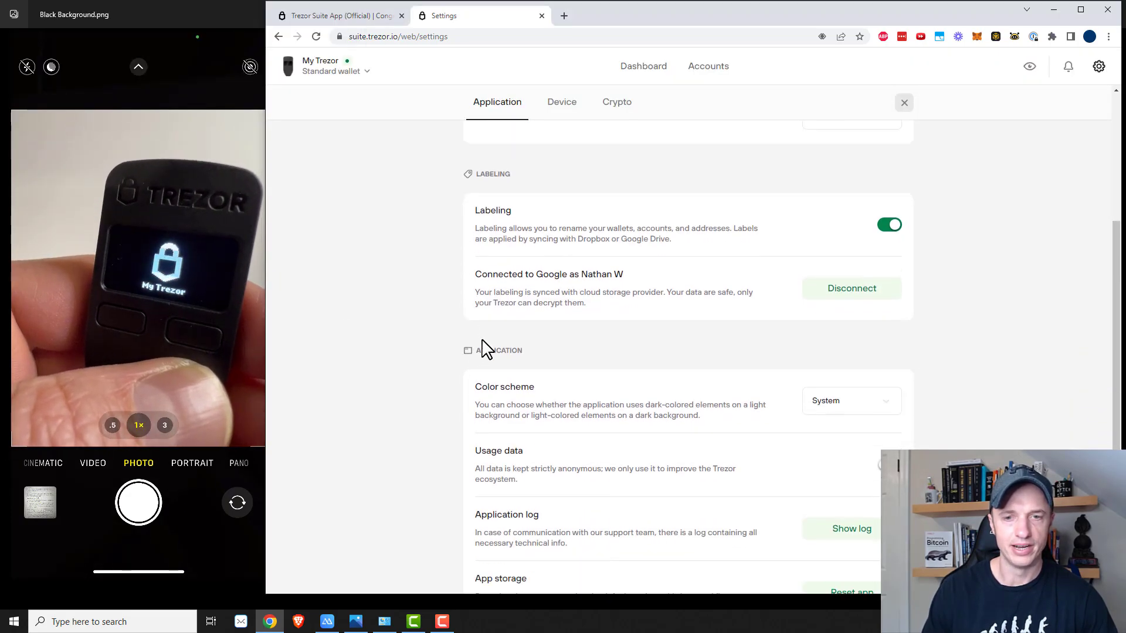
scroll(511, 349, "up", 1)
scroll(516, 380, "down", 1)
scroll(463, 422, "down", 2)
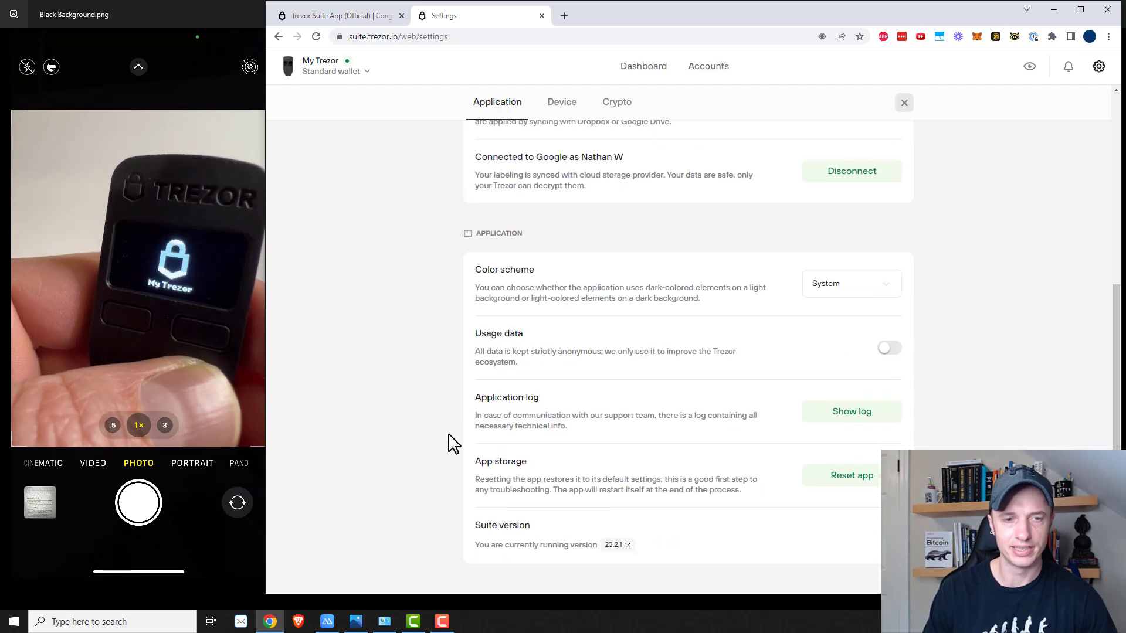
scroll(455, 441, "down", 1)
scroll(516, 370, "up", 3)
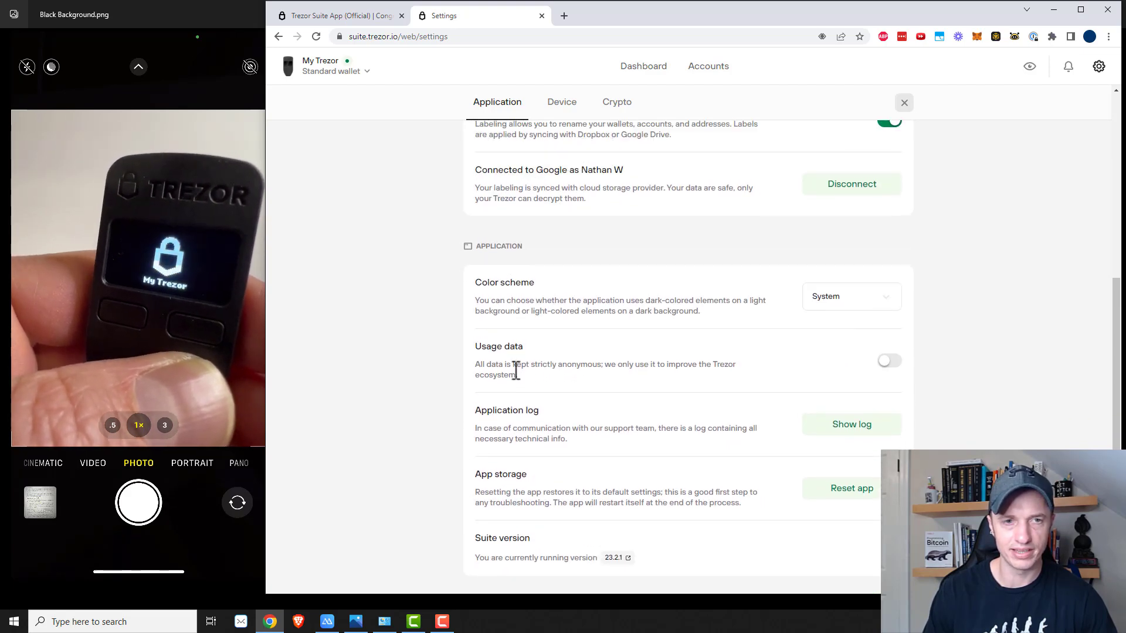
scroll(577, 252, "up", 2)
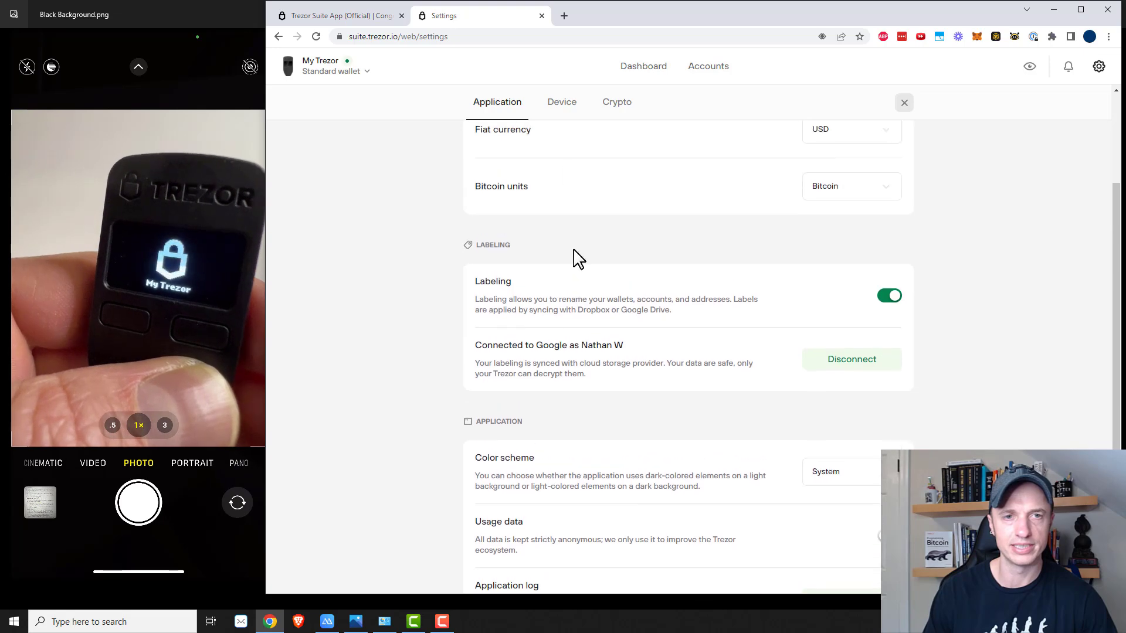
- Examine the device settings for wallet backup, firmware, security, customization and the danger area
left_click(565, 106)
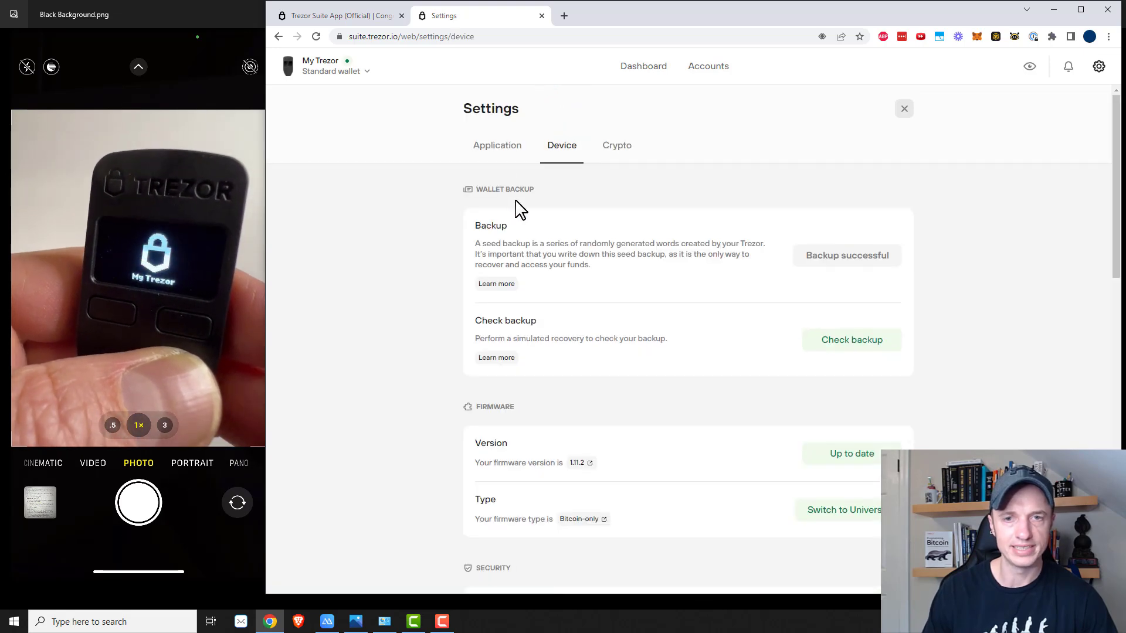
scroll(473, 264, "down", 2)
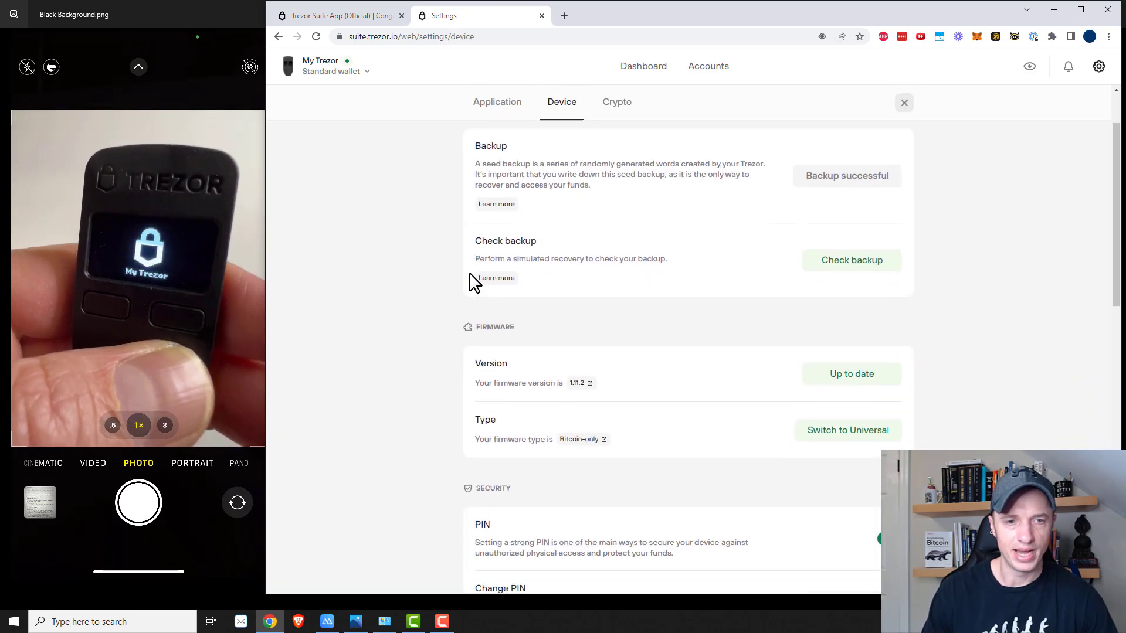
scroll(556, 392, "down", 1)
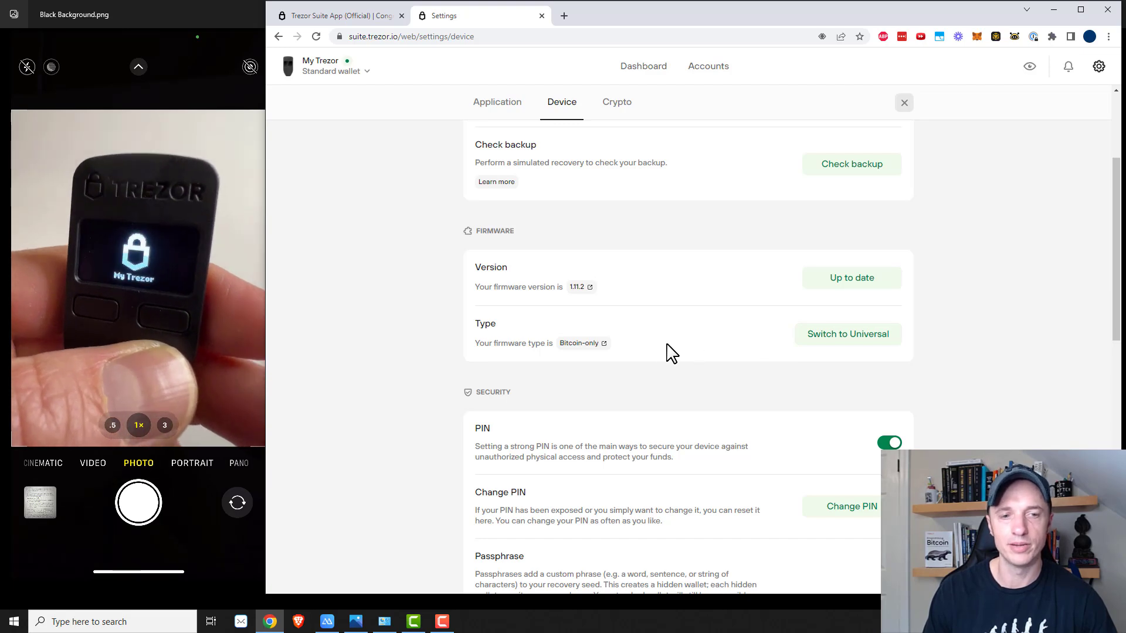
scroll(465, 352, "down", 1)
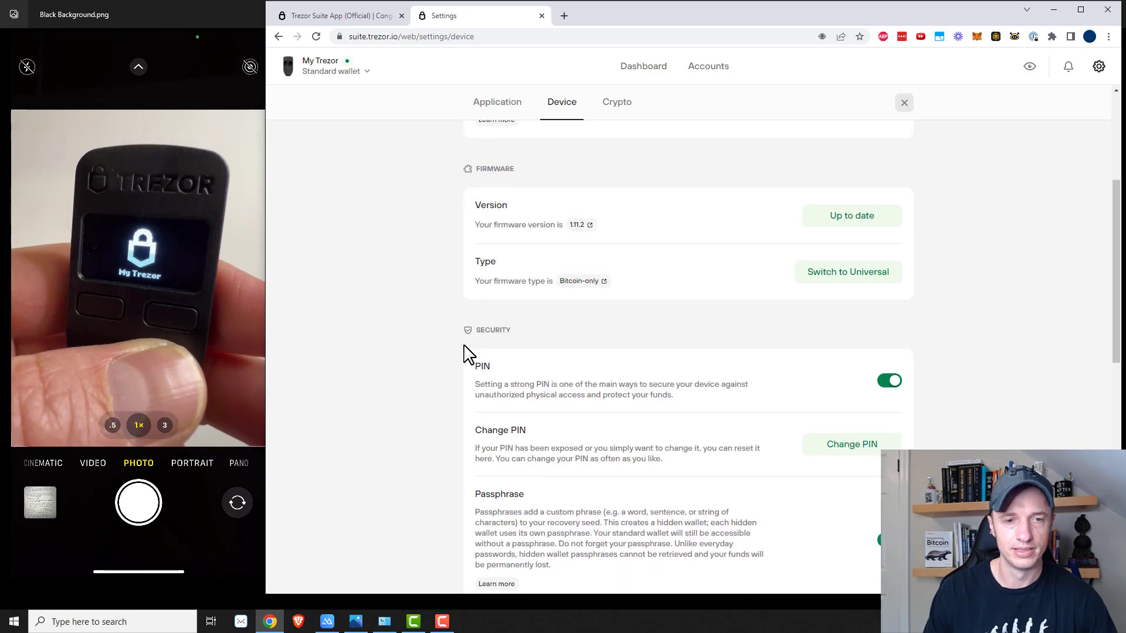
scroll(485, 371, "up", 2)
scroll(508, 384, "down", 3)
scroll(508, 384, "down", 3)
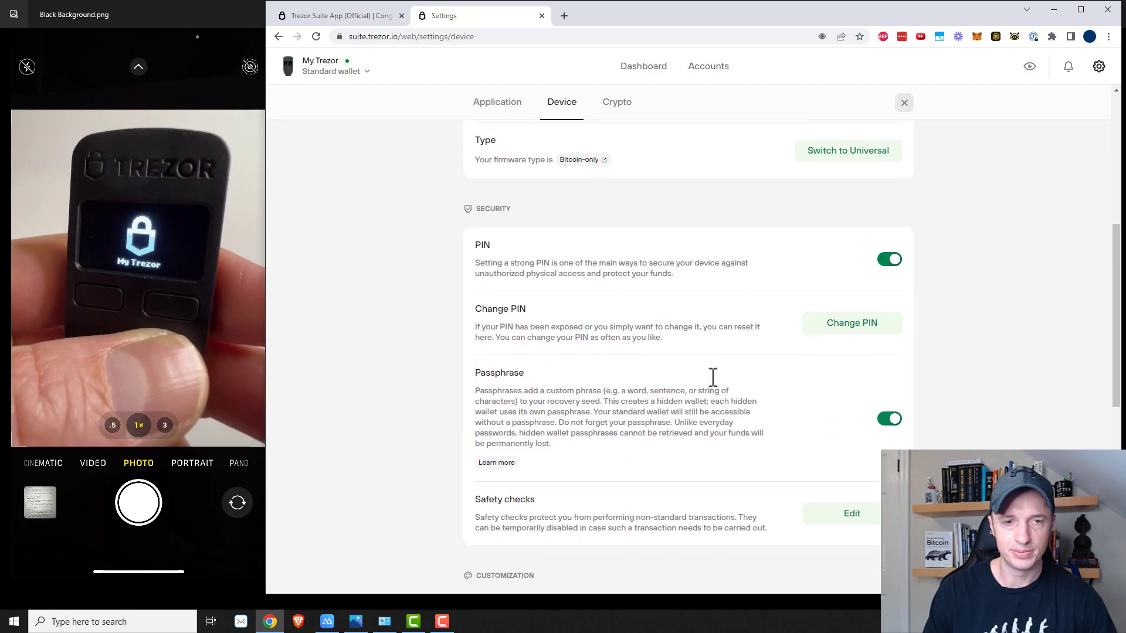
scroll(651, 408, "down", 4)
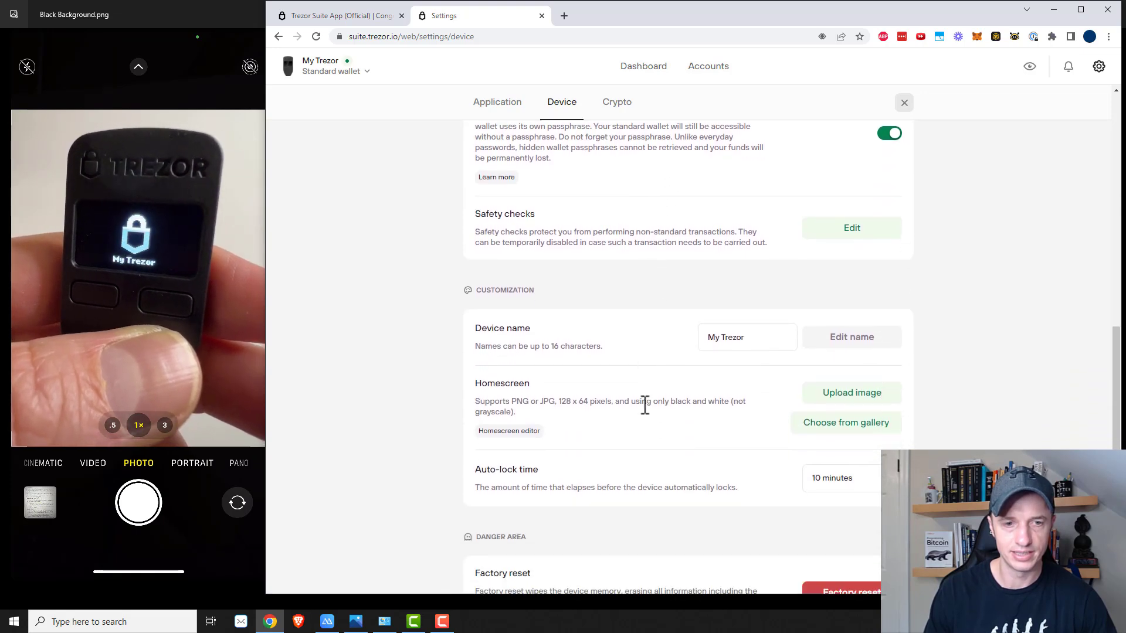
scroll(645, 407, "down", 1)
scroll(644, 416, "up", 1)
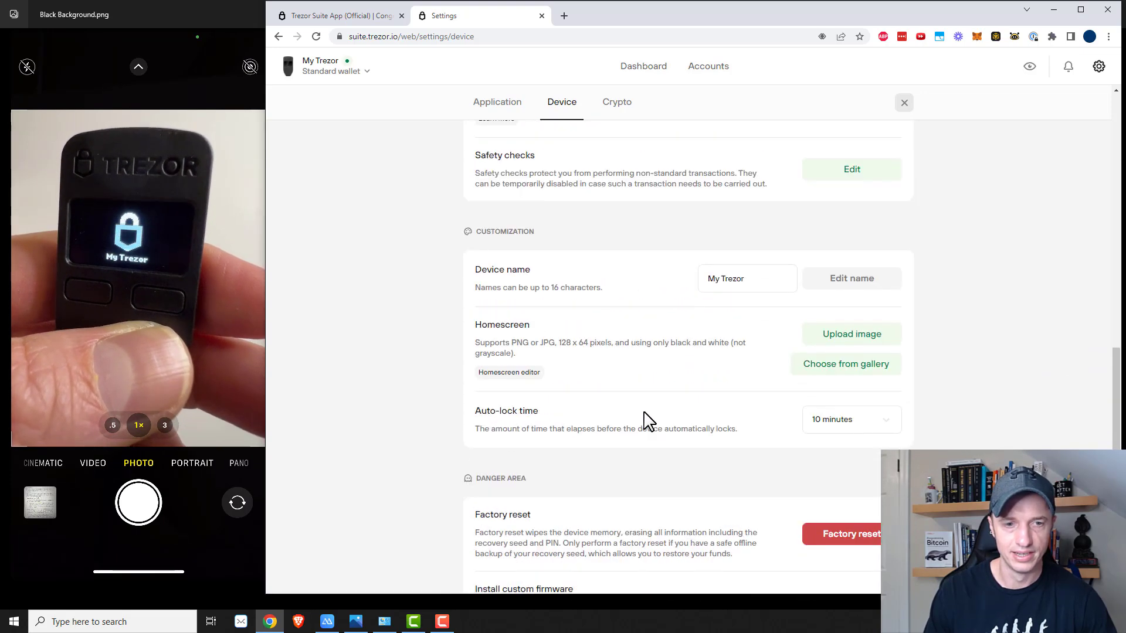
scroll(648, 420, "down", 3)
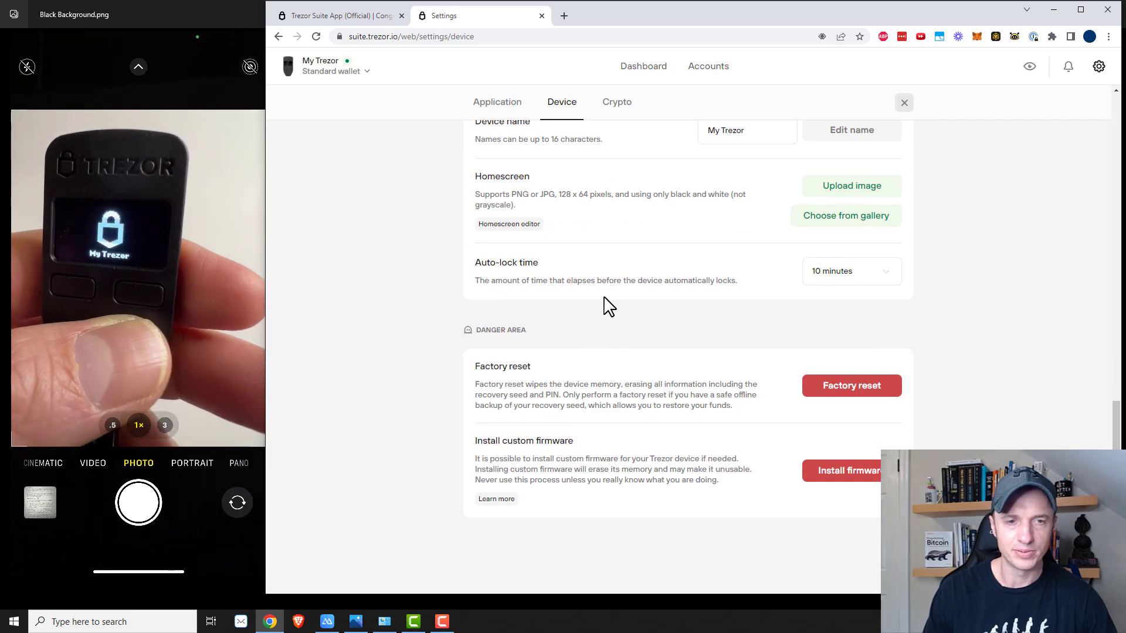
scroll(569, 360, "up", 11)
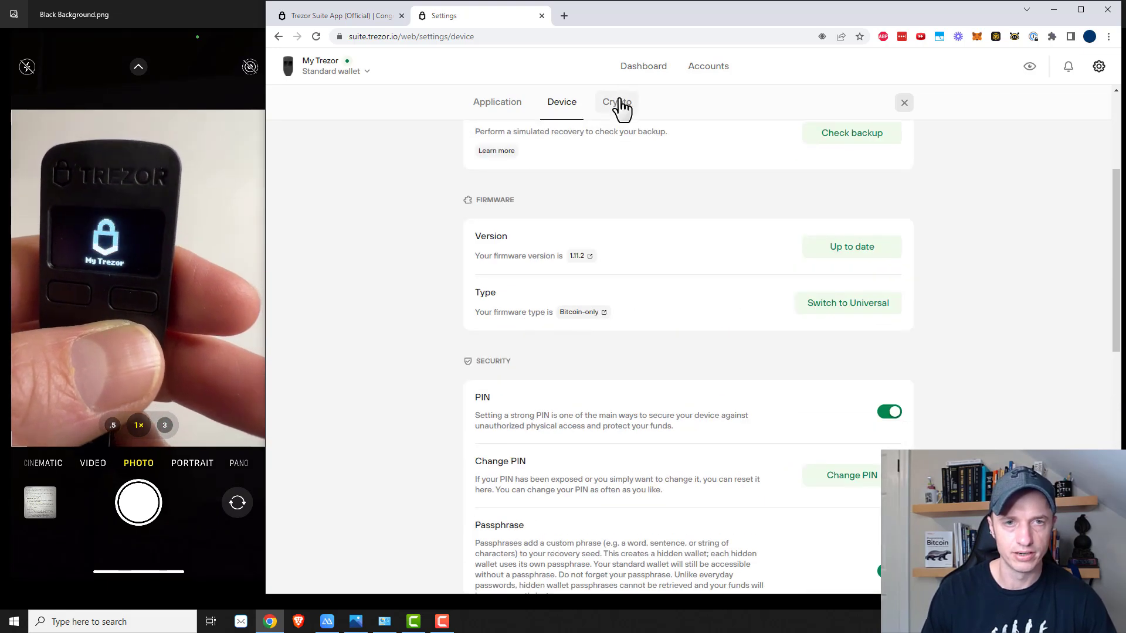
- Check the backend choices for Bitcoin in the crypto settings and close its backend dialog
left_click(620, 102)
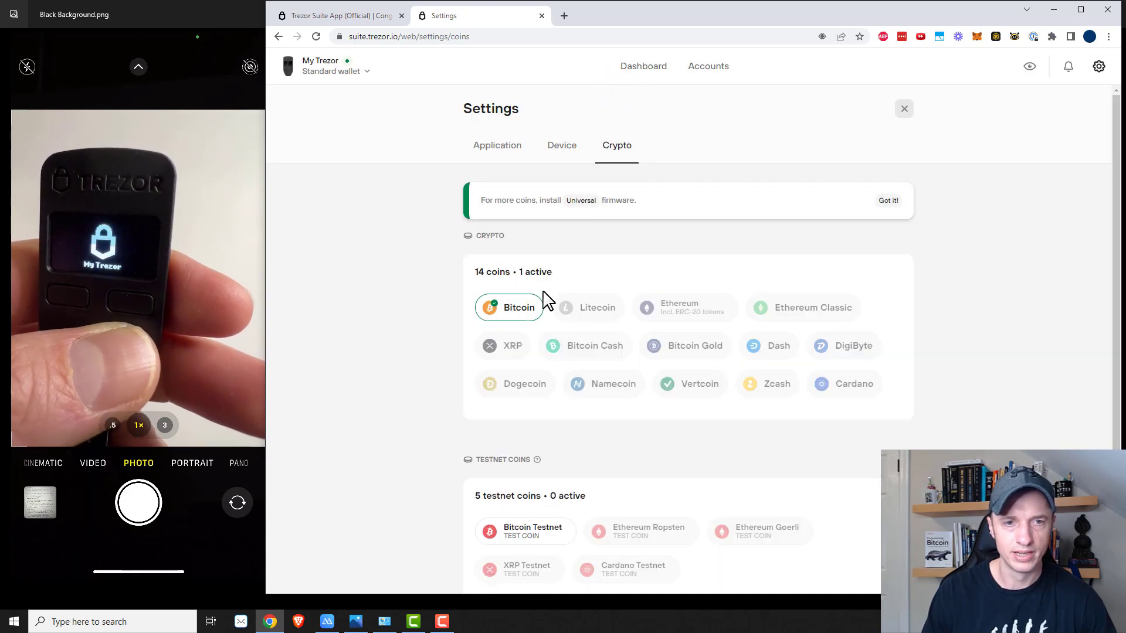
left_click(530, 308)
left_click(564, 224)
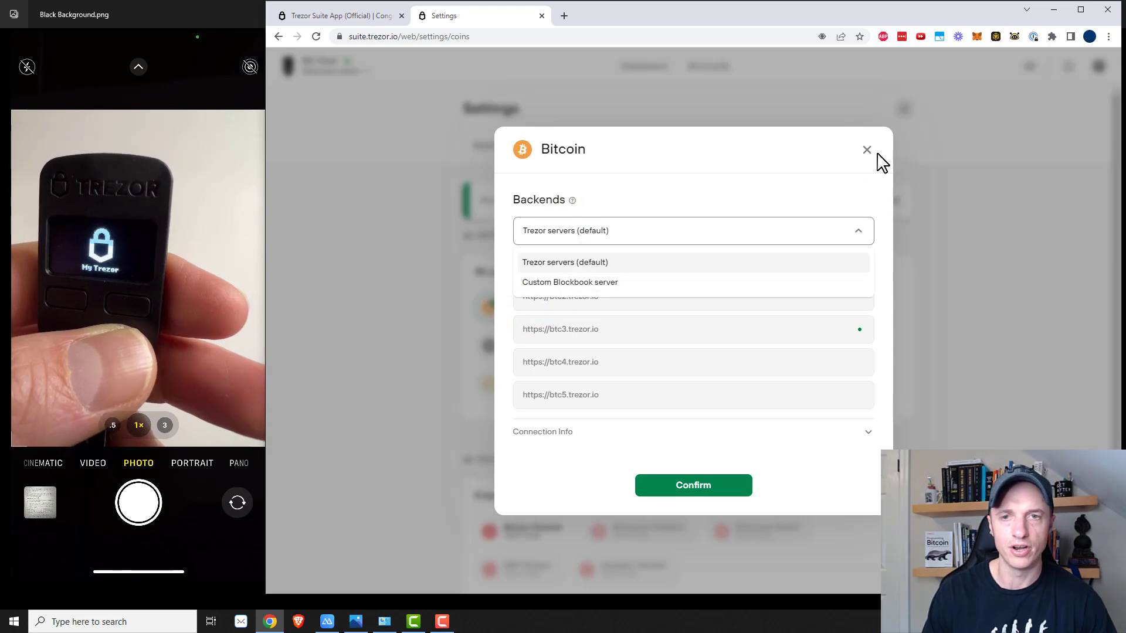
left_click(867, 151)
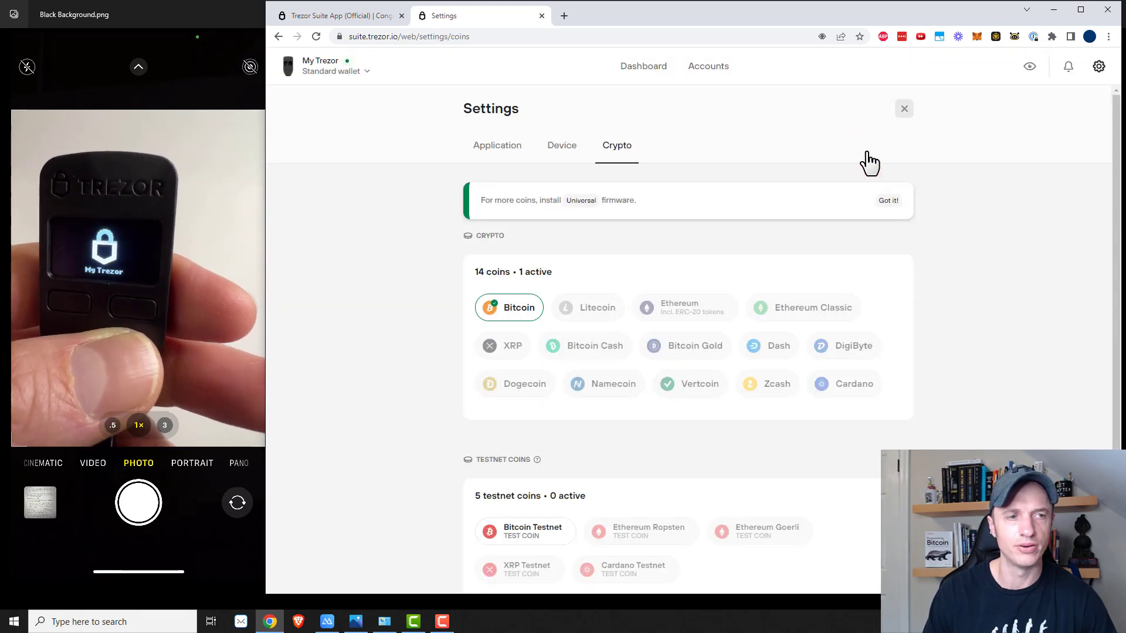
- From the dashboard, show the full fresh receiving address of the Bitcoin account and copy it
left_click(644, 73)
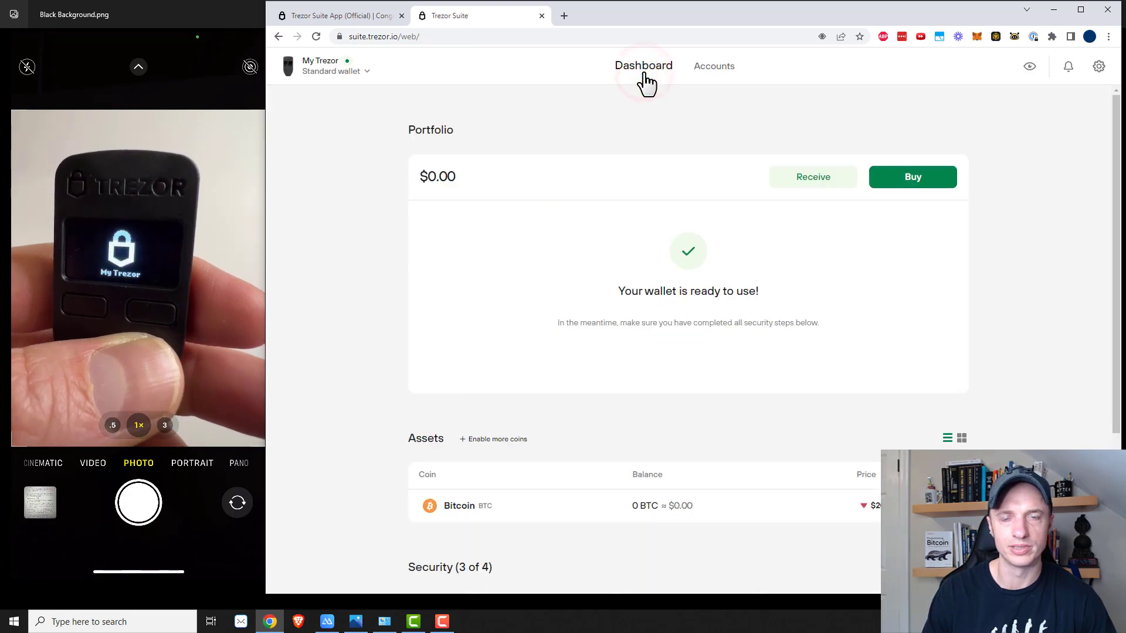
left_click(820, 186)
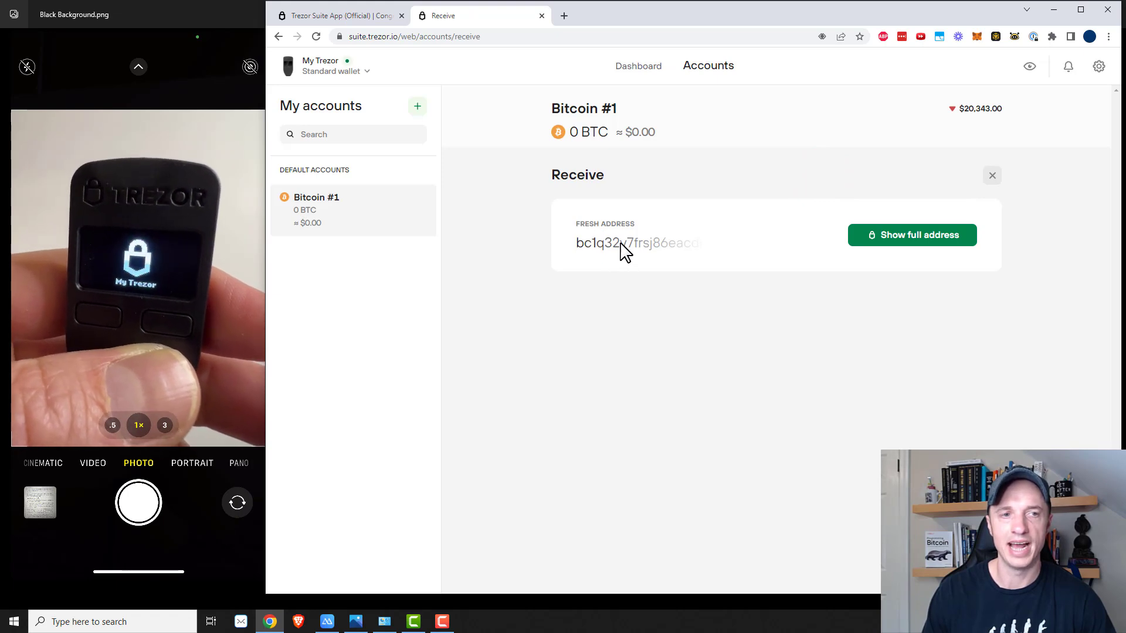
left_click(919, 247)
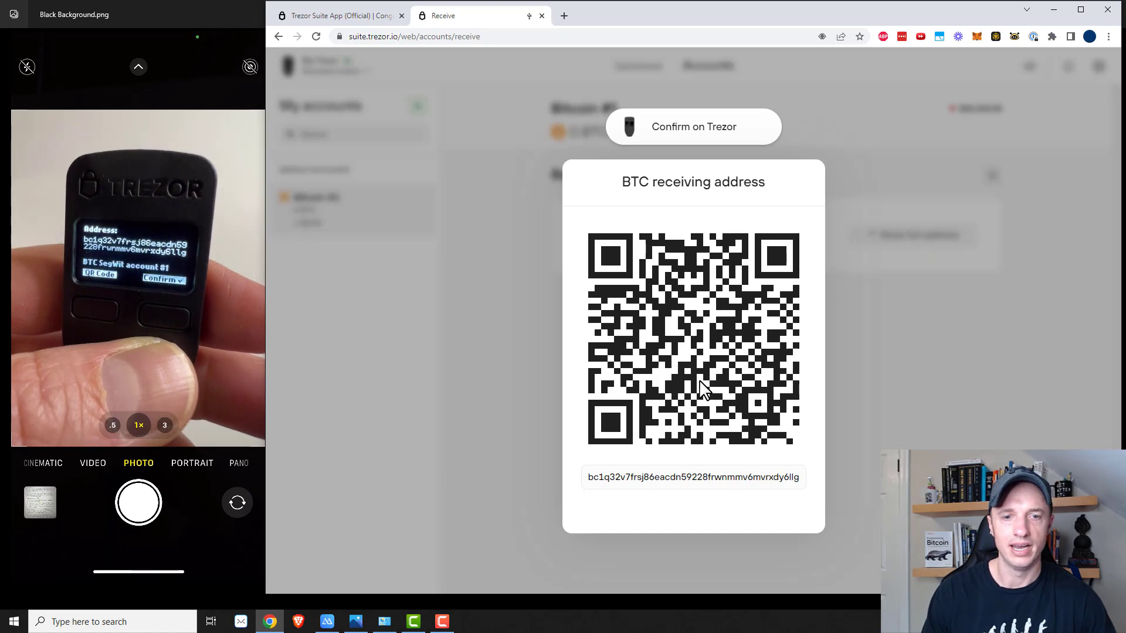
double_click(678, 477)
right_click(676, 477)
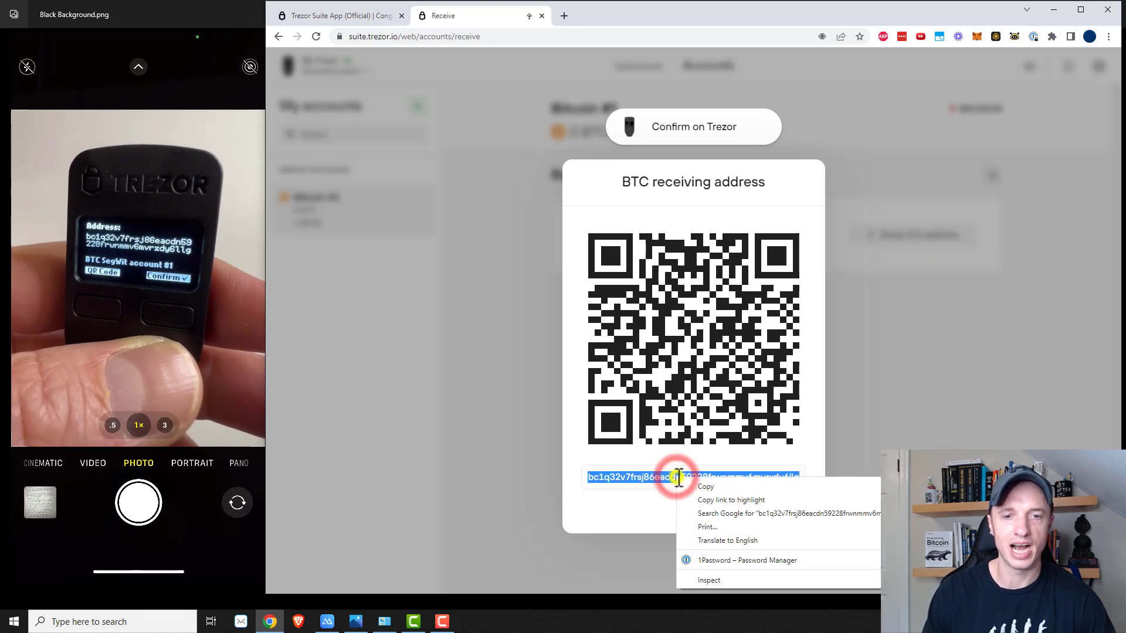
left_click(716, 488)
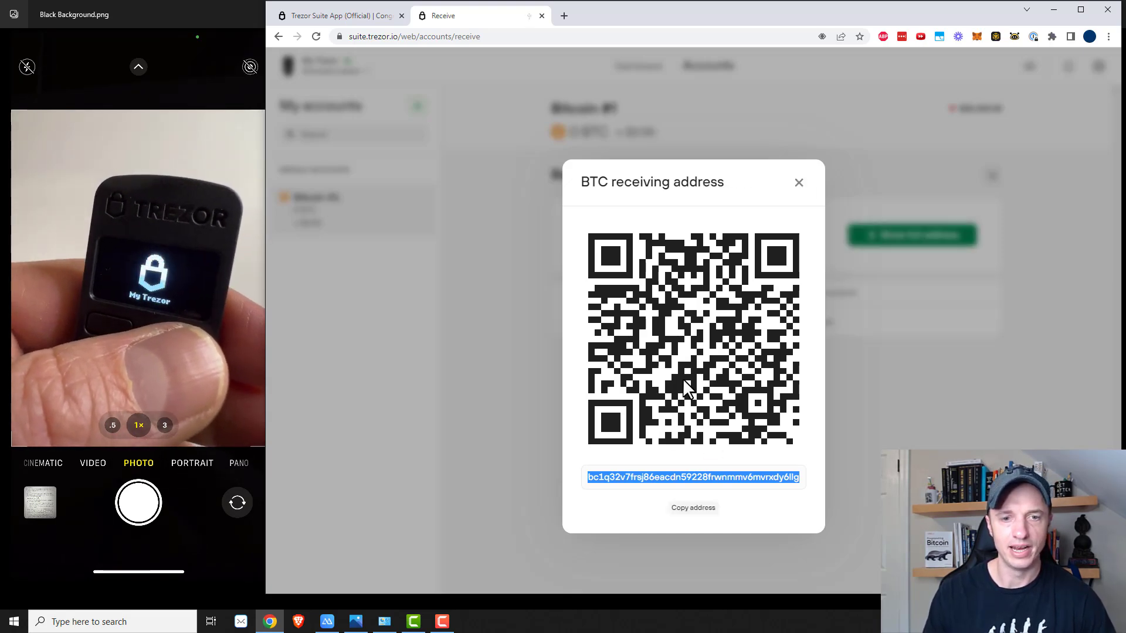
- Switch to Coinbase in a new browser tab, open the Bitcoin send form and try to paste the copied address as recipient
left_click(564, 16)
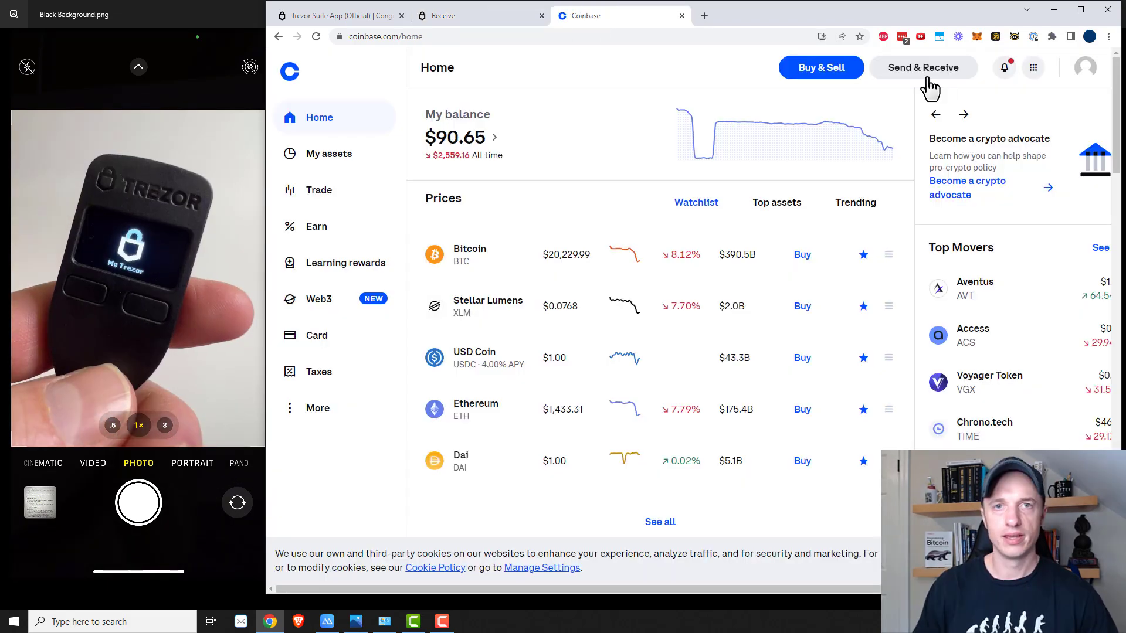
left_click(926, 70)
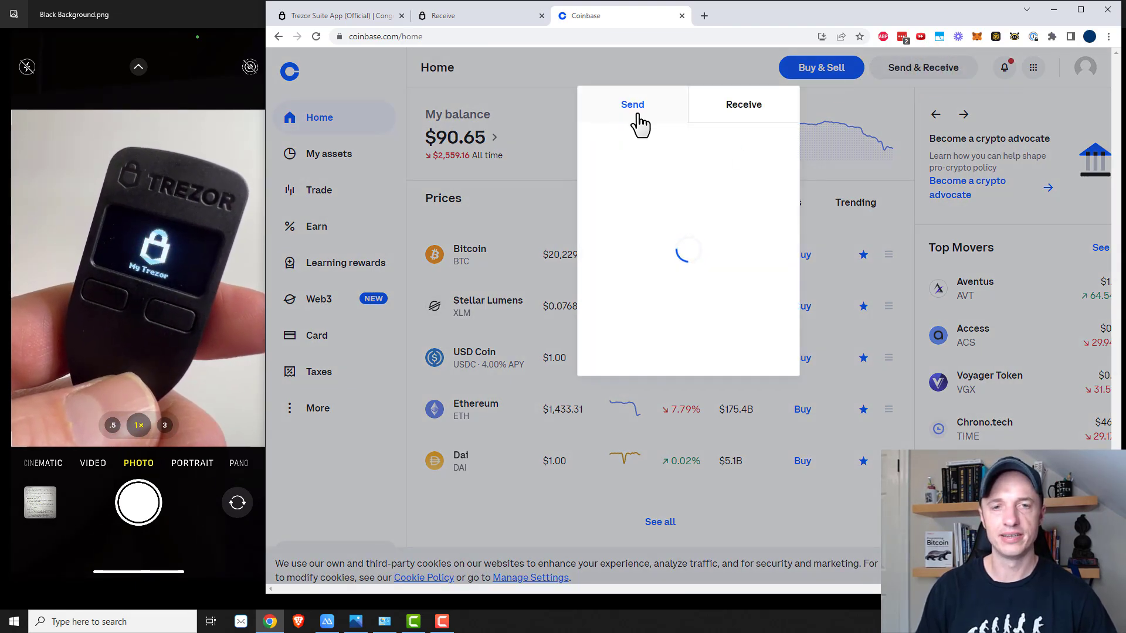
right_click(709, 317)
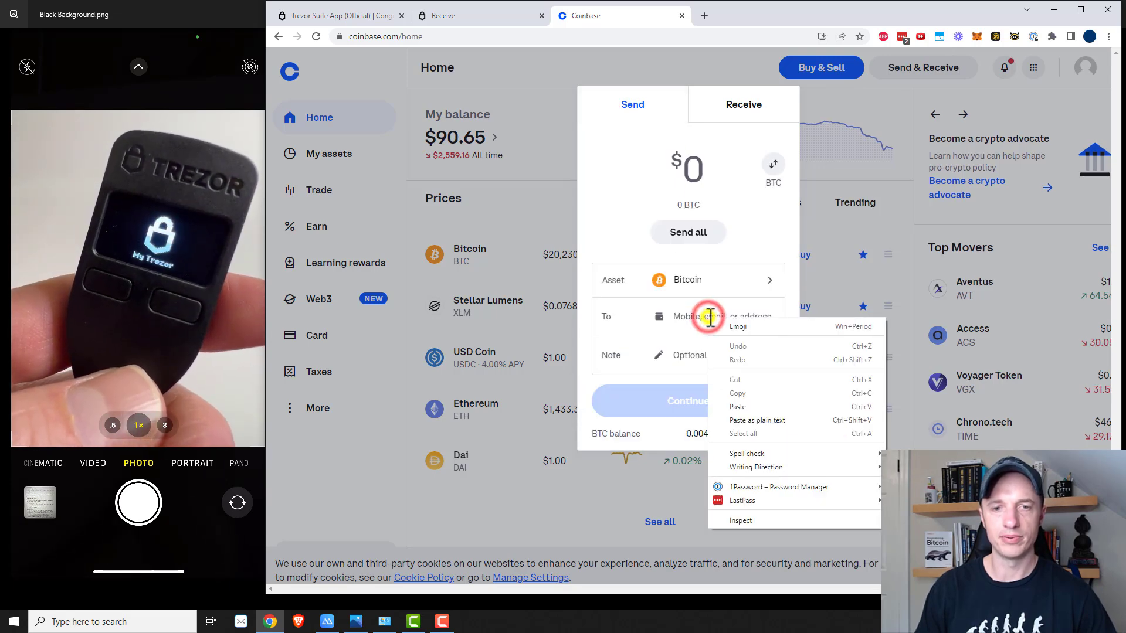
left_click(757, 421)
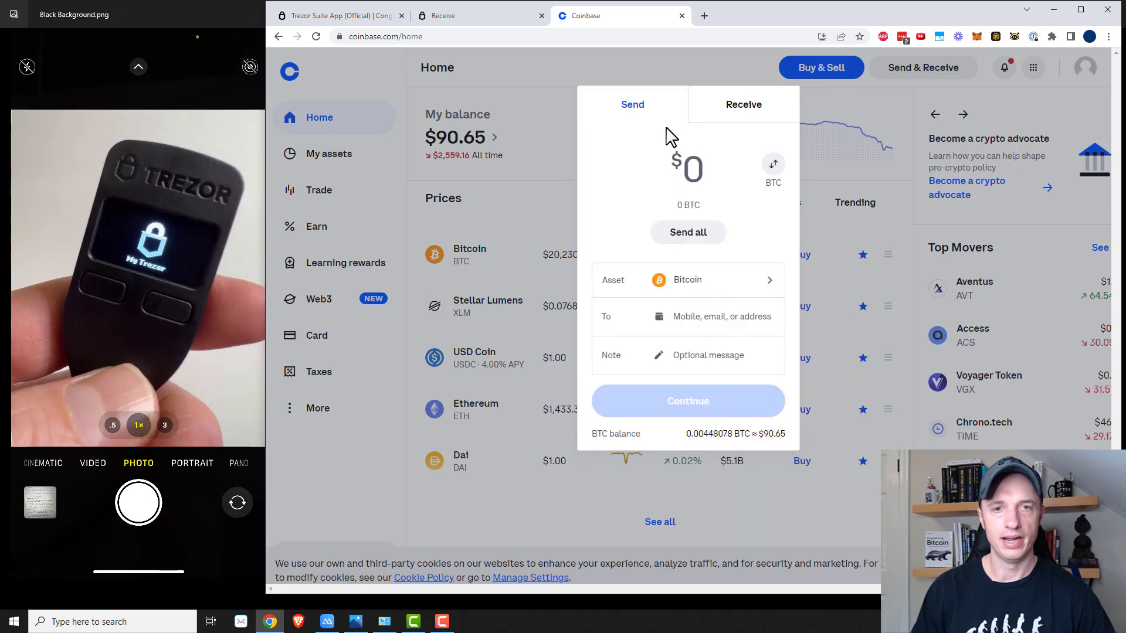
- Send $20 of Bitcoin from Coinbase, with the copied Trezor address pasted as the recipient
left_click(689, 169)
type("20")
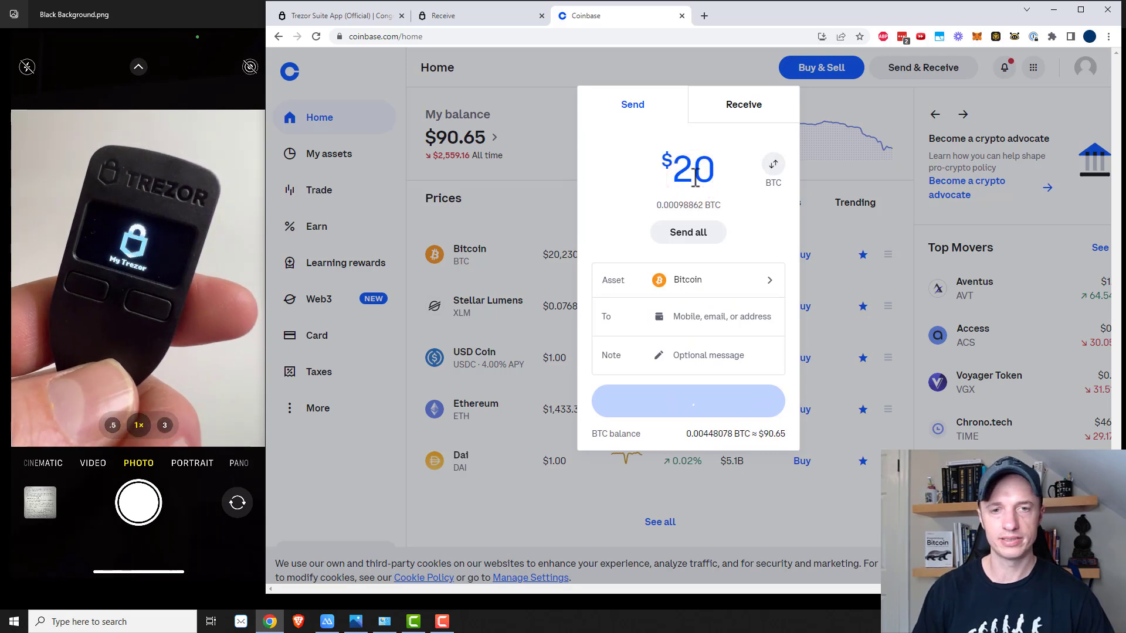
right_click(707, 316)
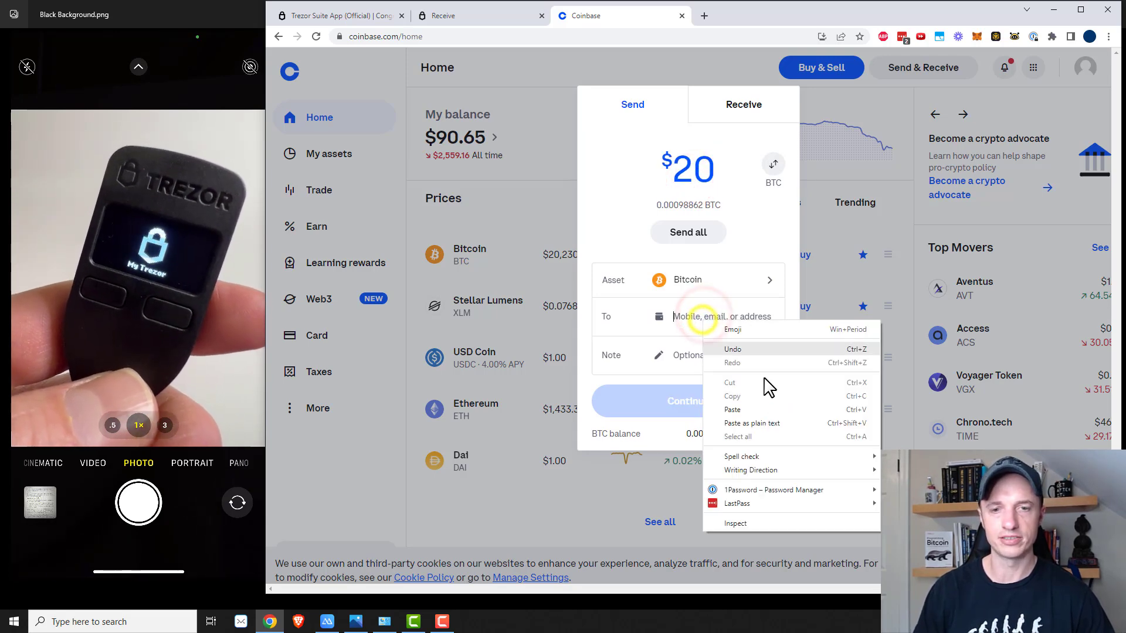
left_click(760, 423)
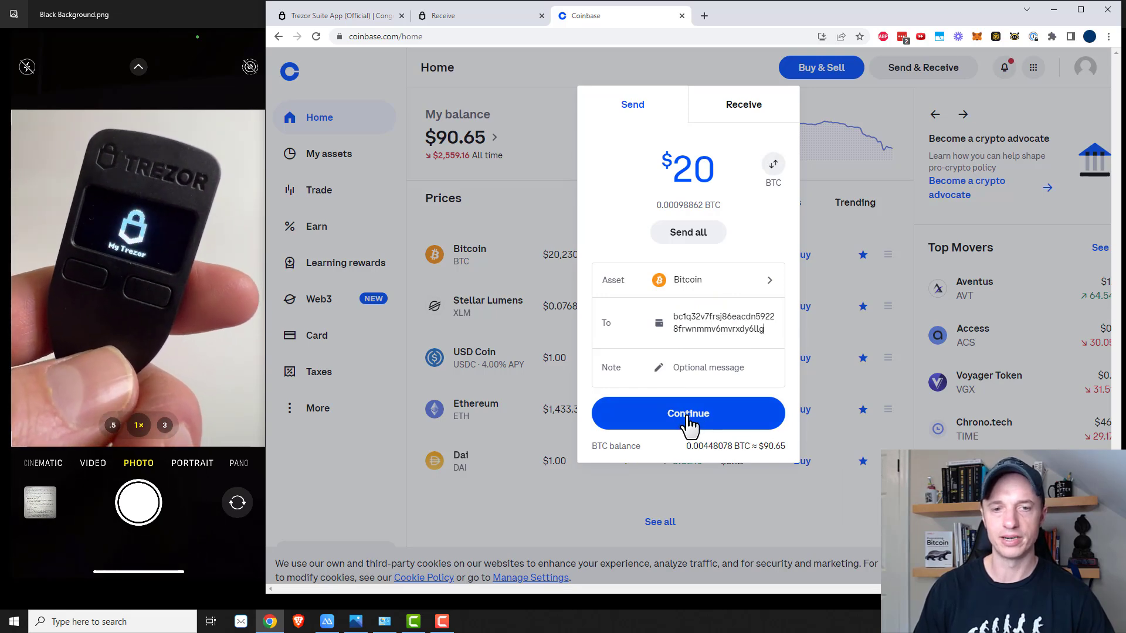
left_click(688, 416)
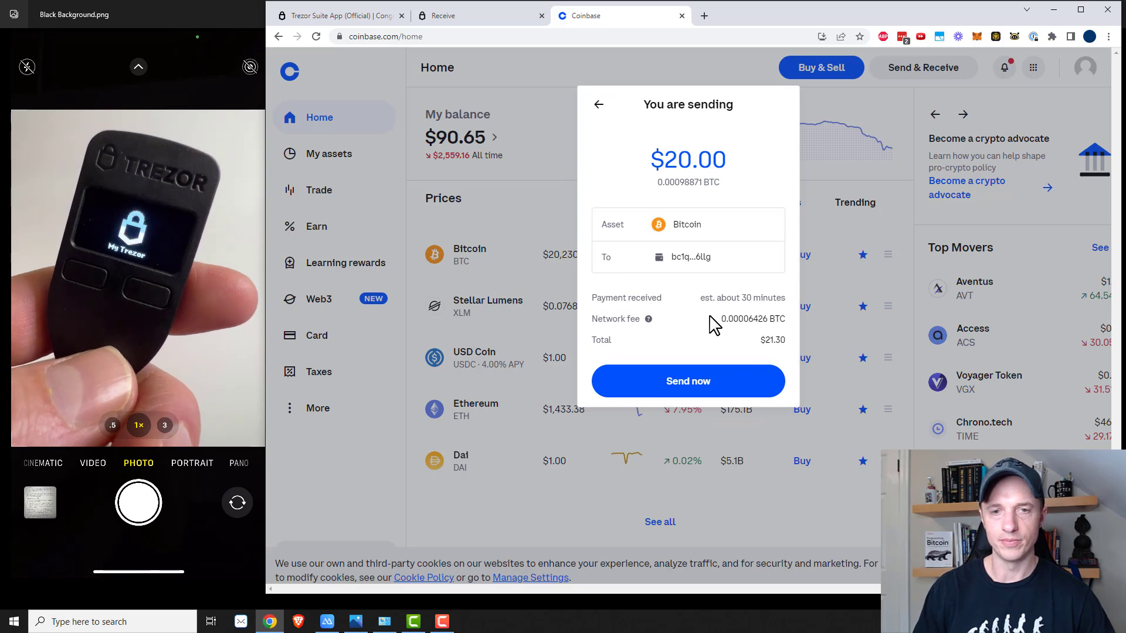
left_click(694, 384)
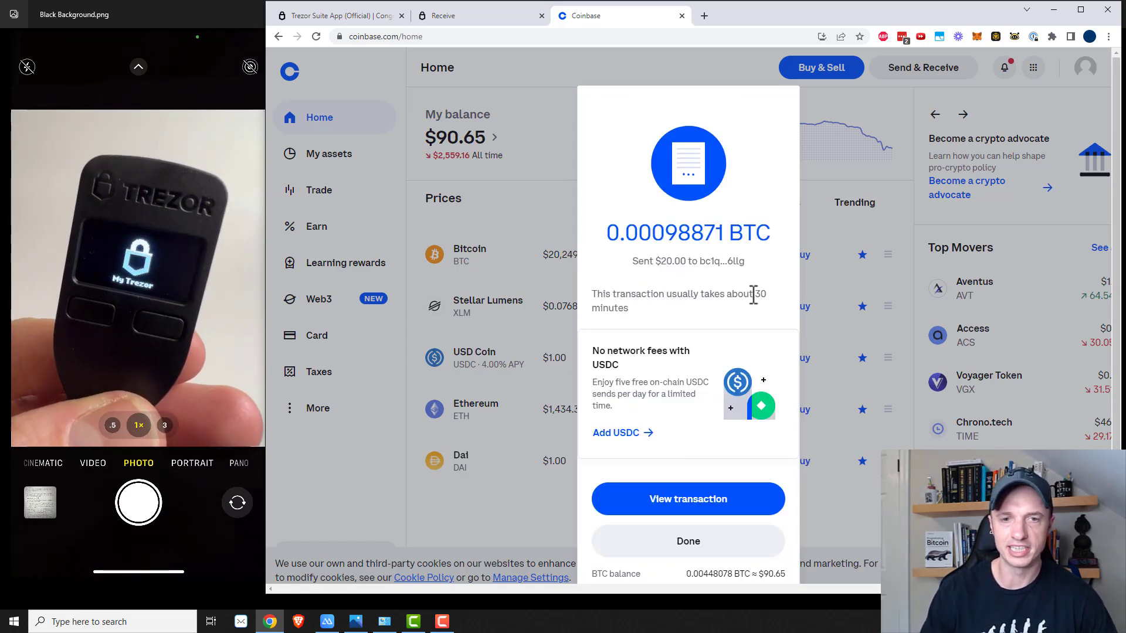
- View the details of the sent Bitcoin transaction and copy its recipient address
left_click(698, 500)
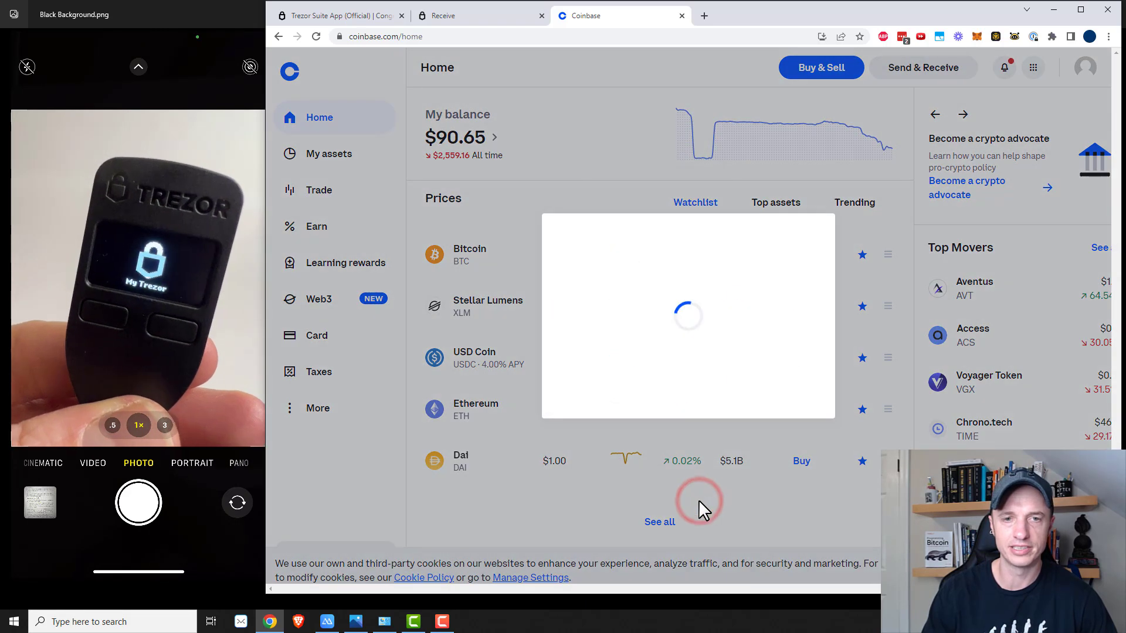
double_click(729, 355)
right_click(729, 356)
left_click(756, 365)
- Open mempool.space in a new browser tab, look up the copied recipient address and view the details of its transaction
left_click(705, 16)
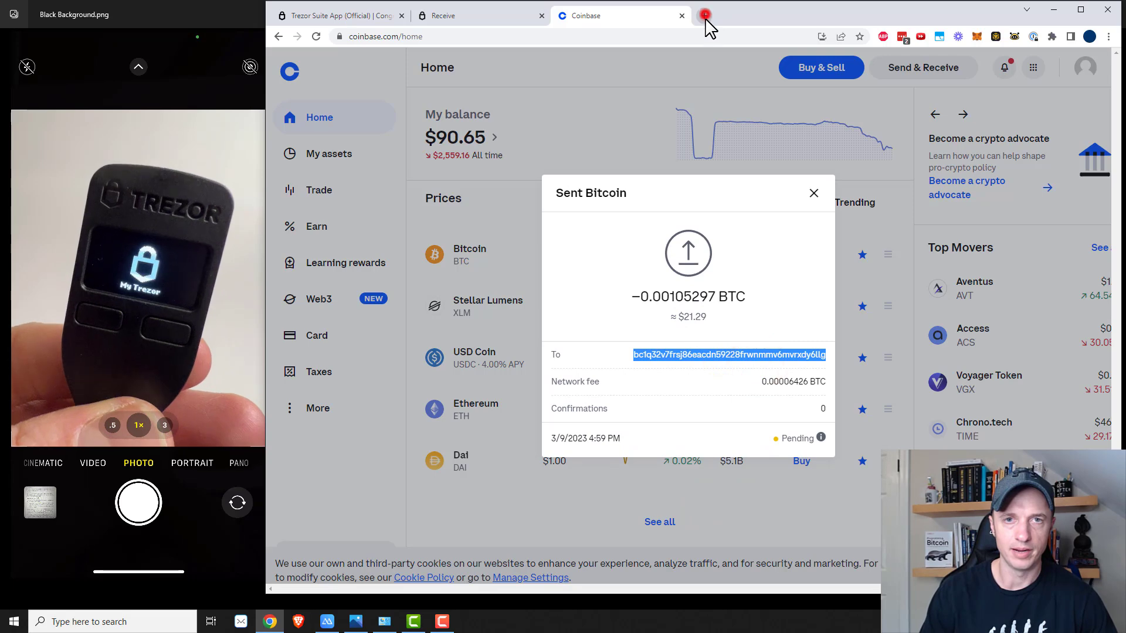
left_click(715, 32)
type("mem")
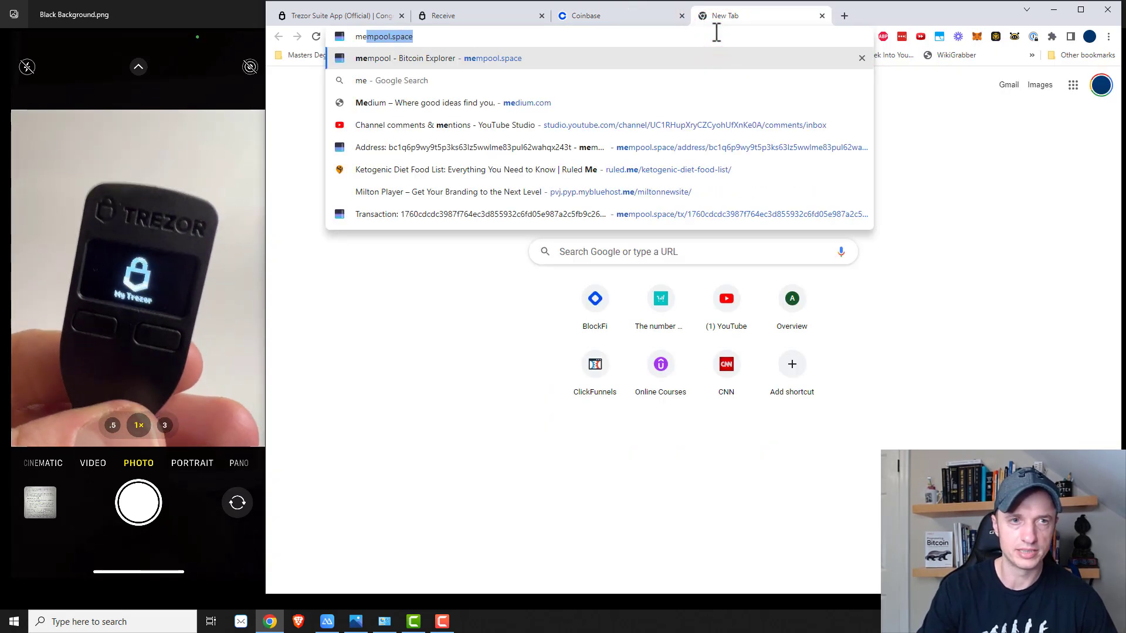
key("Return")
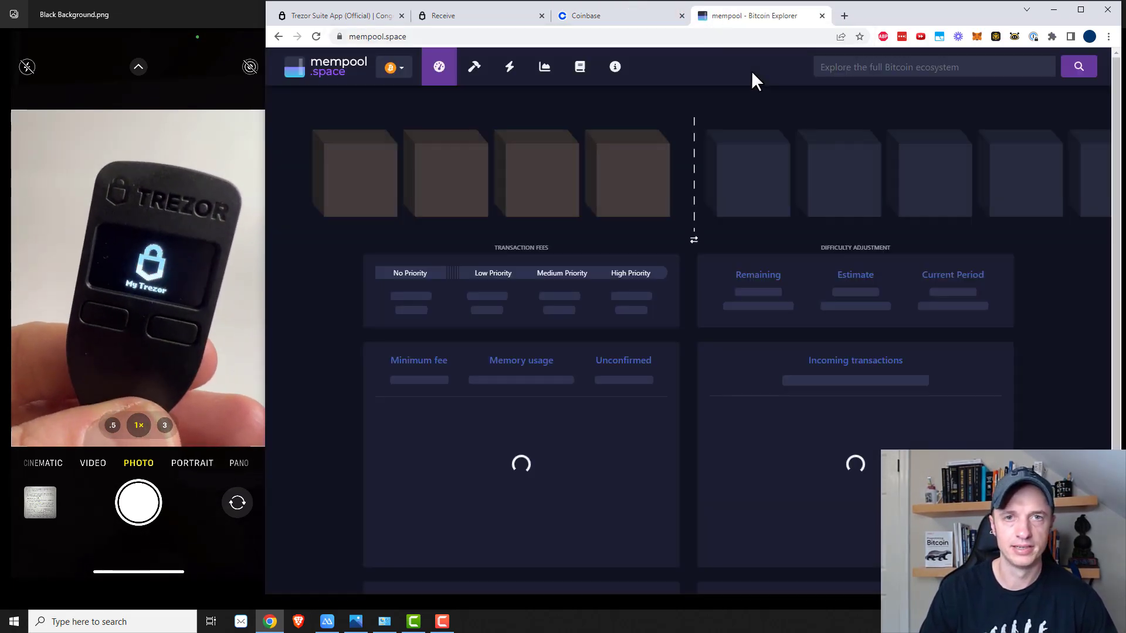
right_click(887, 70)
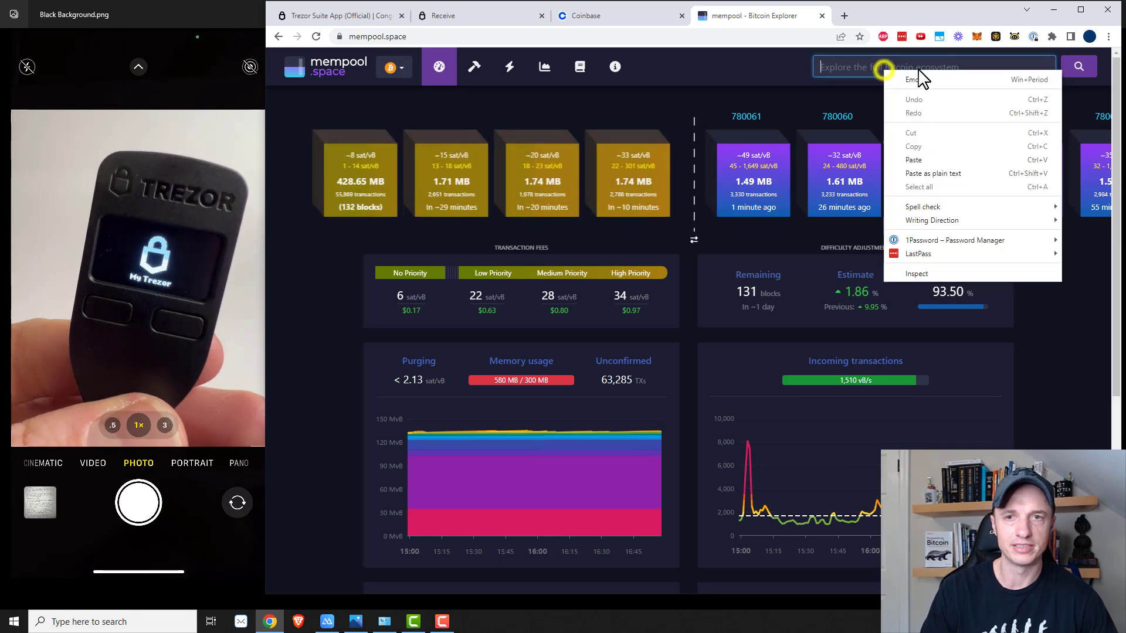
left_click(928, 164)
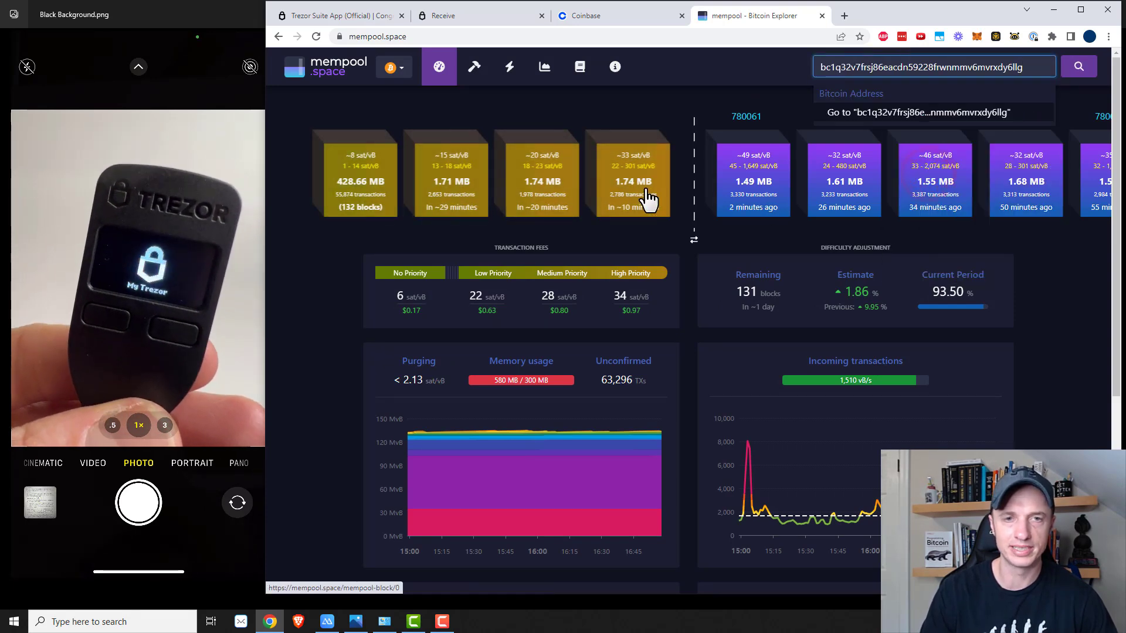
left_click(1080, 70)
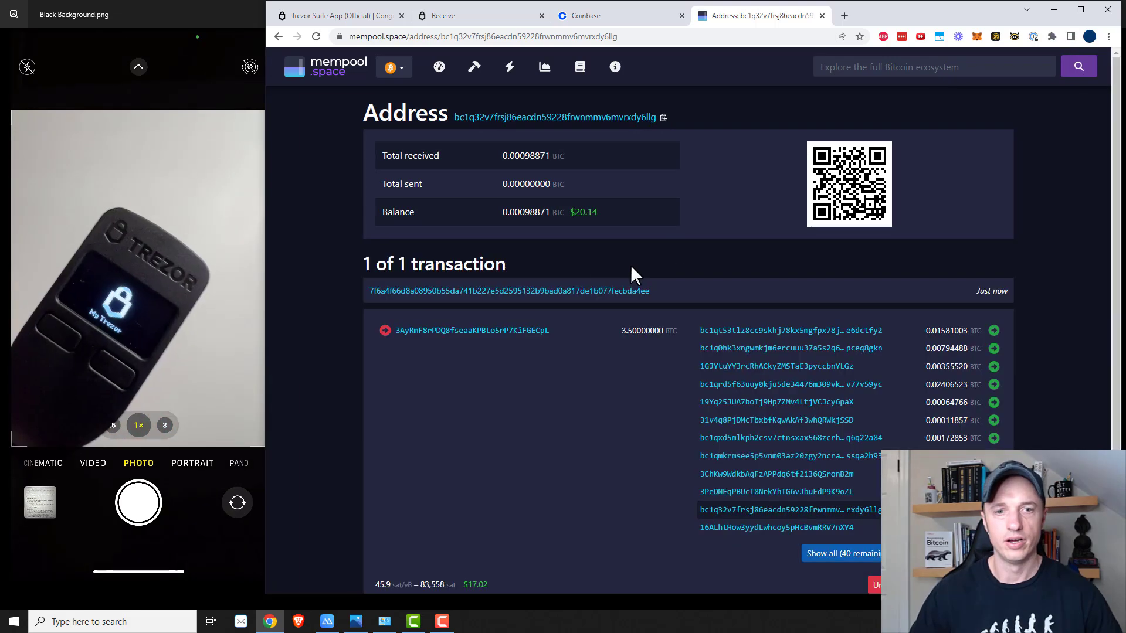
left_click(614, 291)
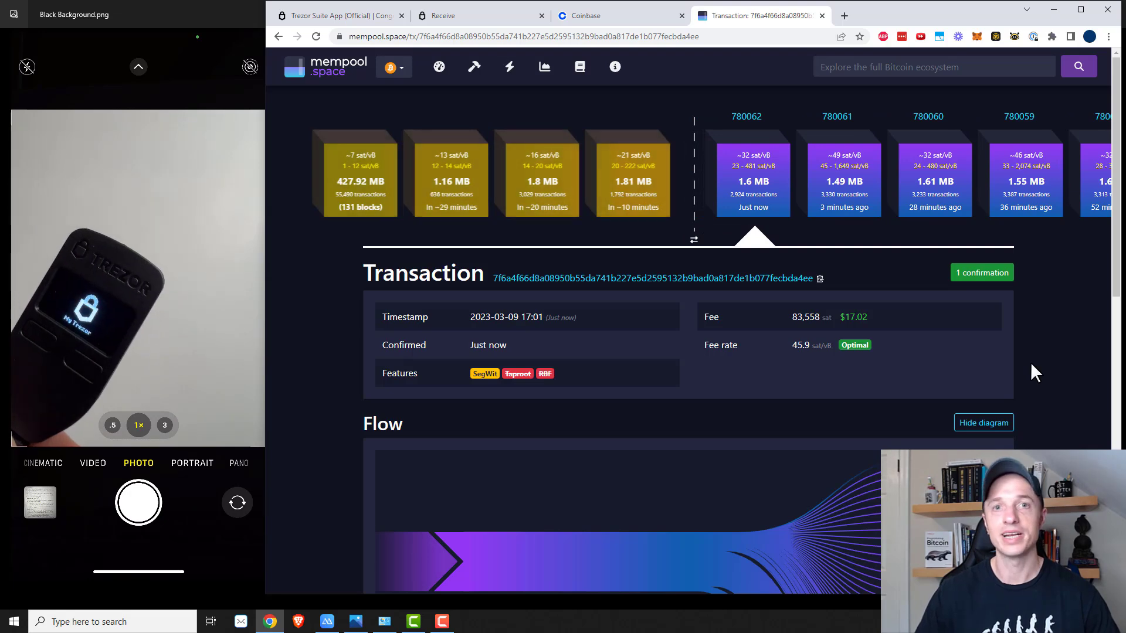
- Return to Trezor Suite, close the receiving address dialog, and toggle the Bitcoin account's balance between BTC and sat, ending on BTC
left_click(500, 17)
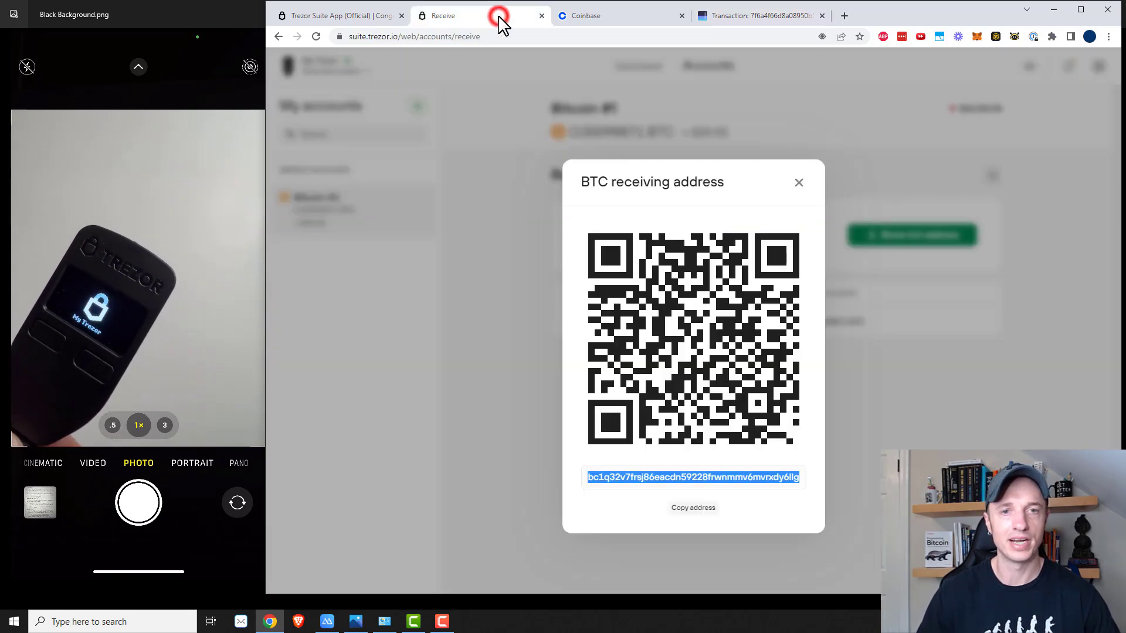
left_click(799, 182)
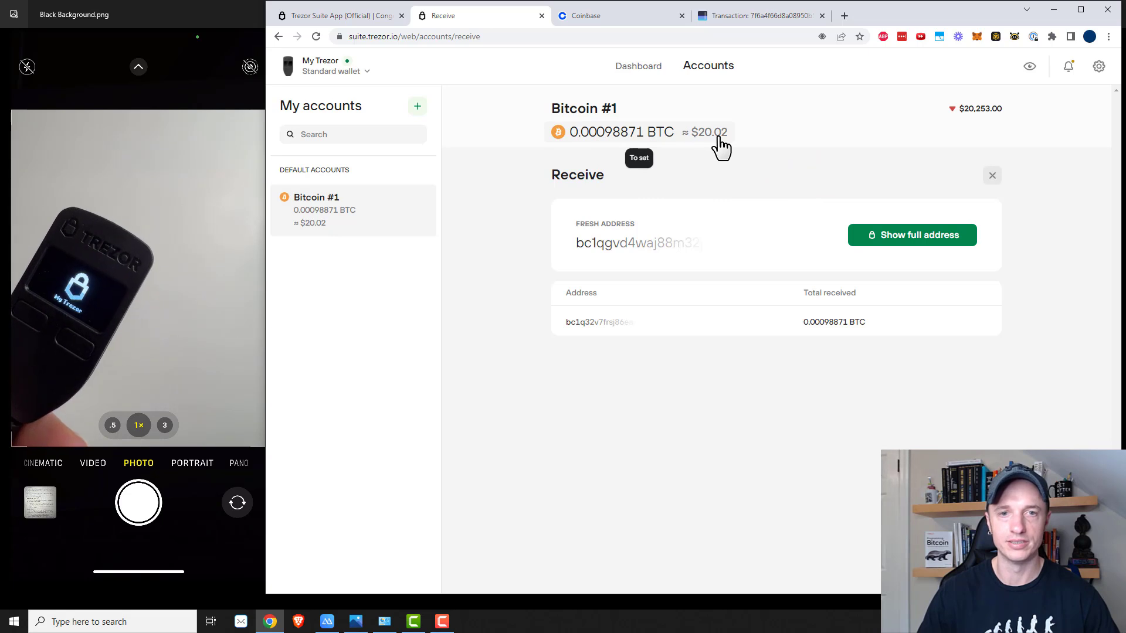
left_click(685, 133)
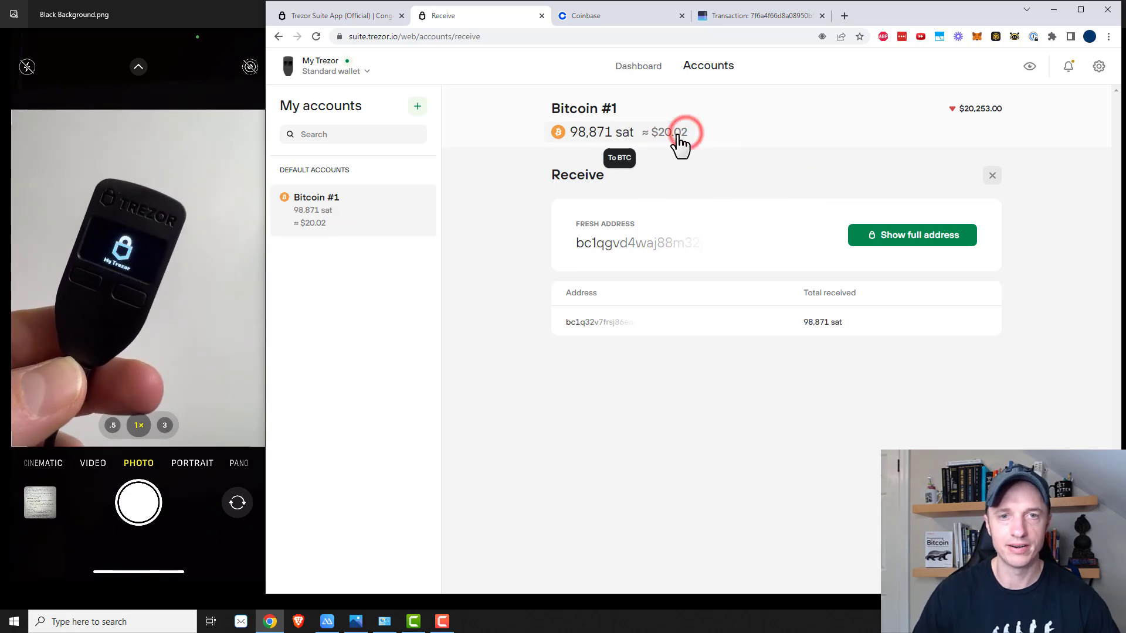
left_click(597, 136)
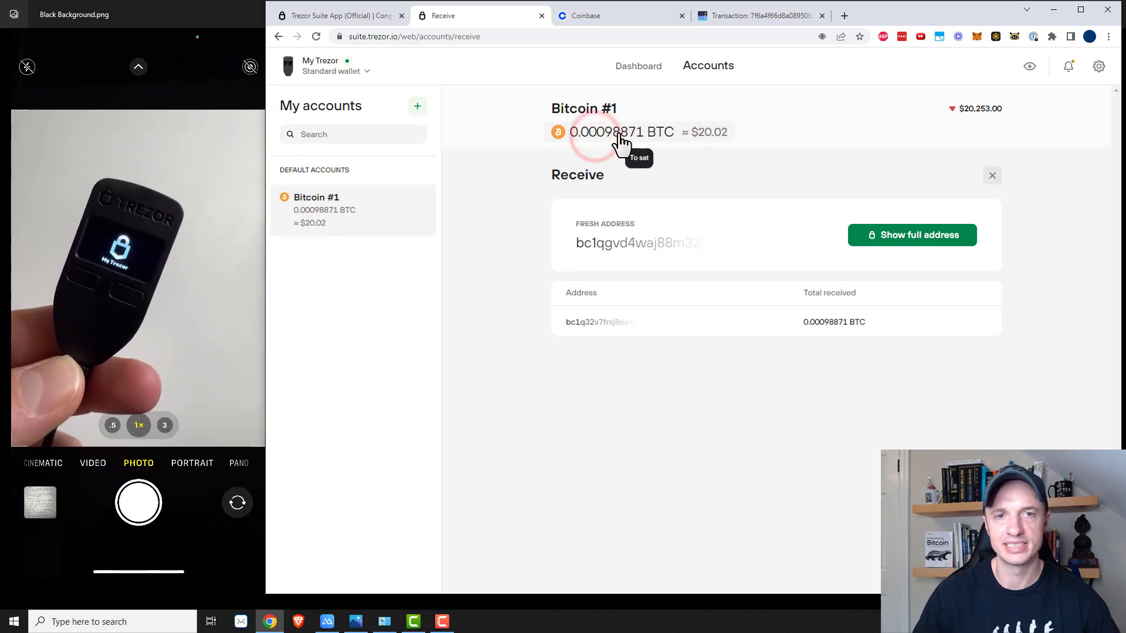
left_click(619, 135)
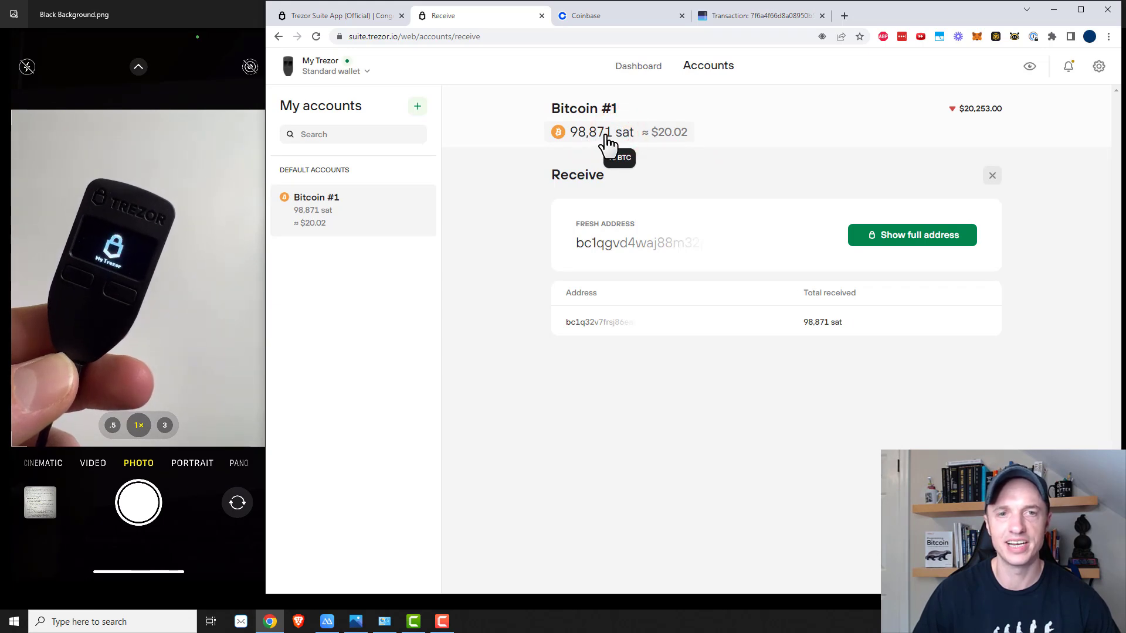
left_click(667, 135)
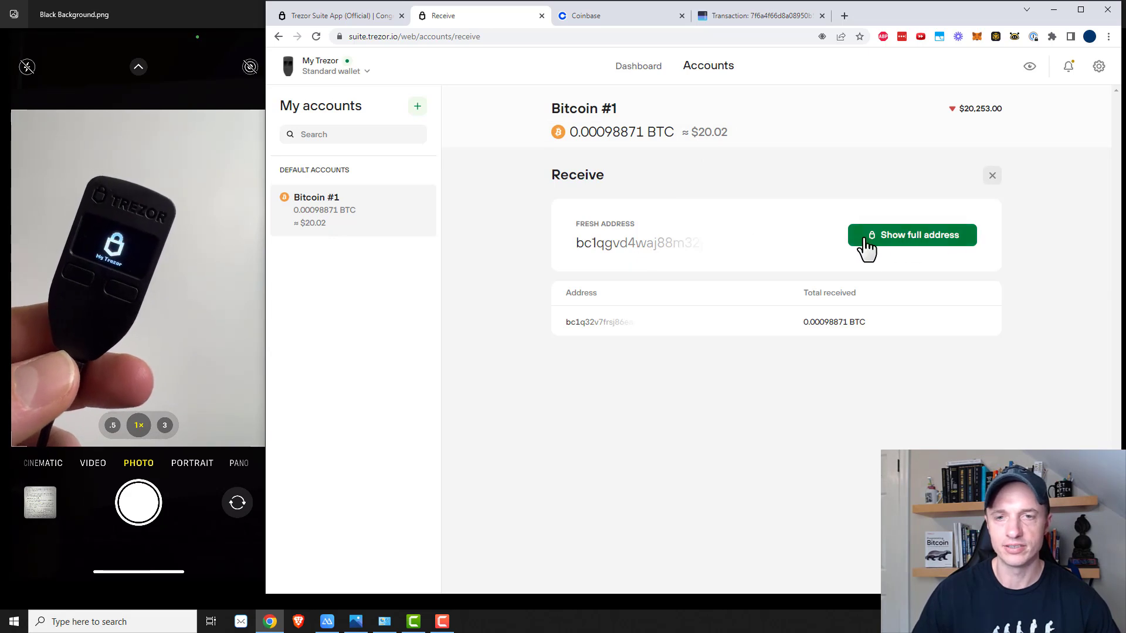
- Show the full fresh receiving address and label the address that received the Bitcoin "From Coinbase - KYC"
left_click(900, 241)
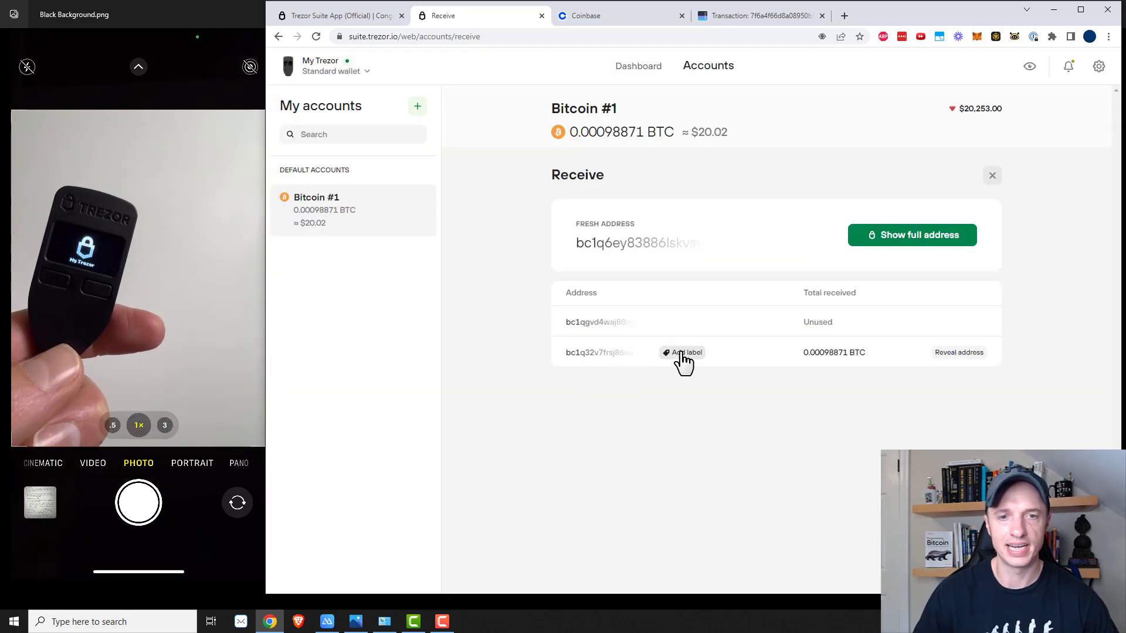
left_click(684, 353)
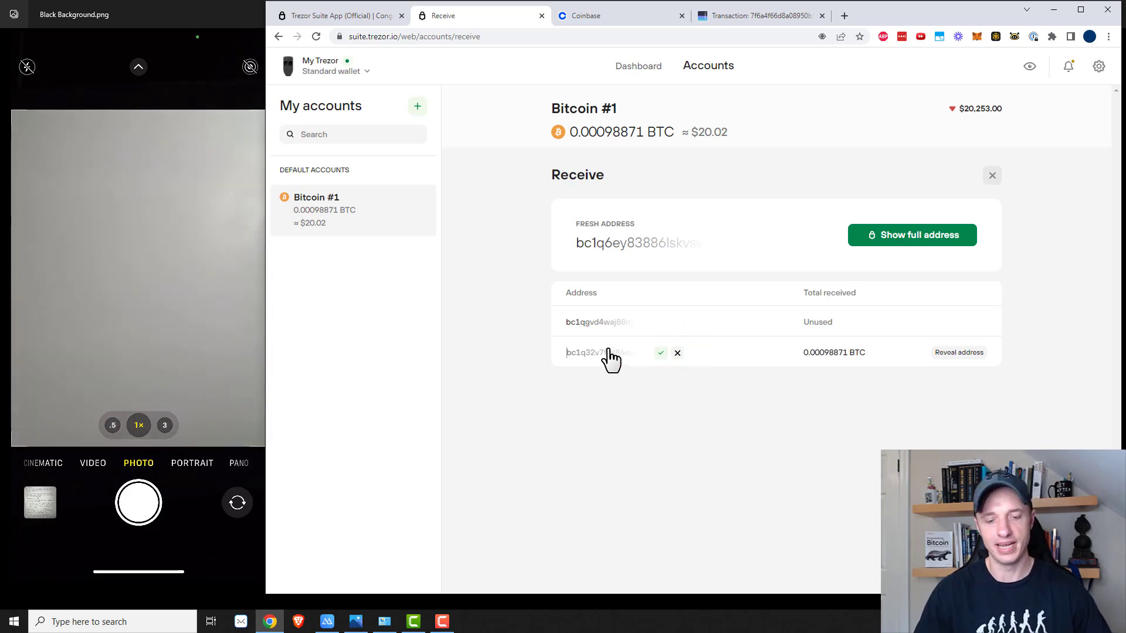
type("F")
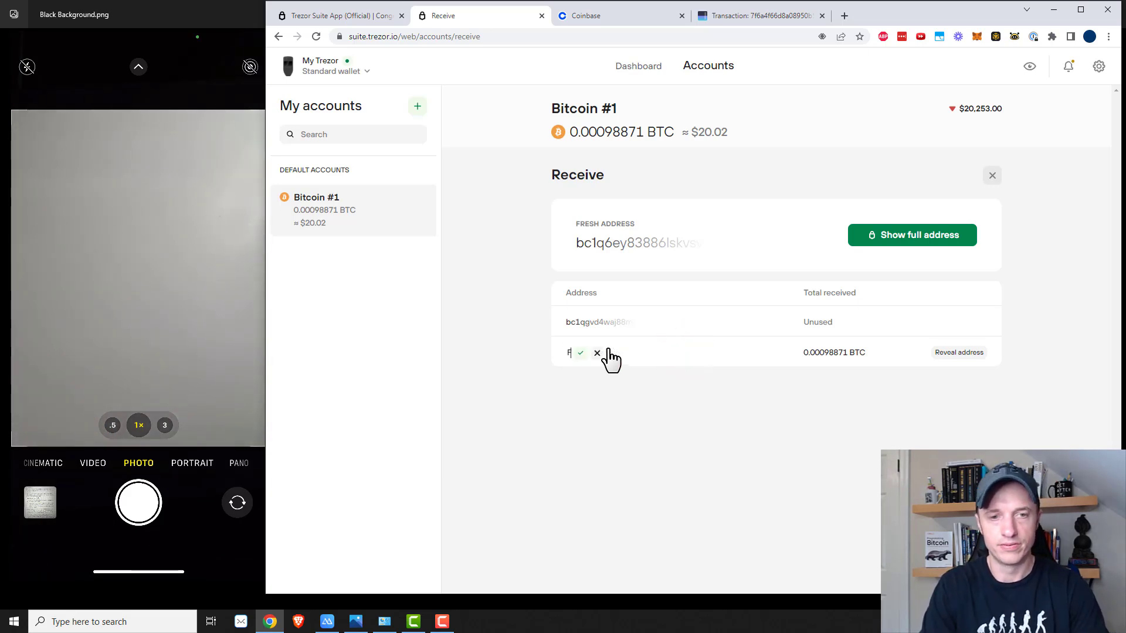
type("rom Coinbase - KYC")
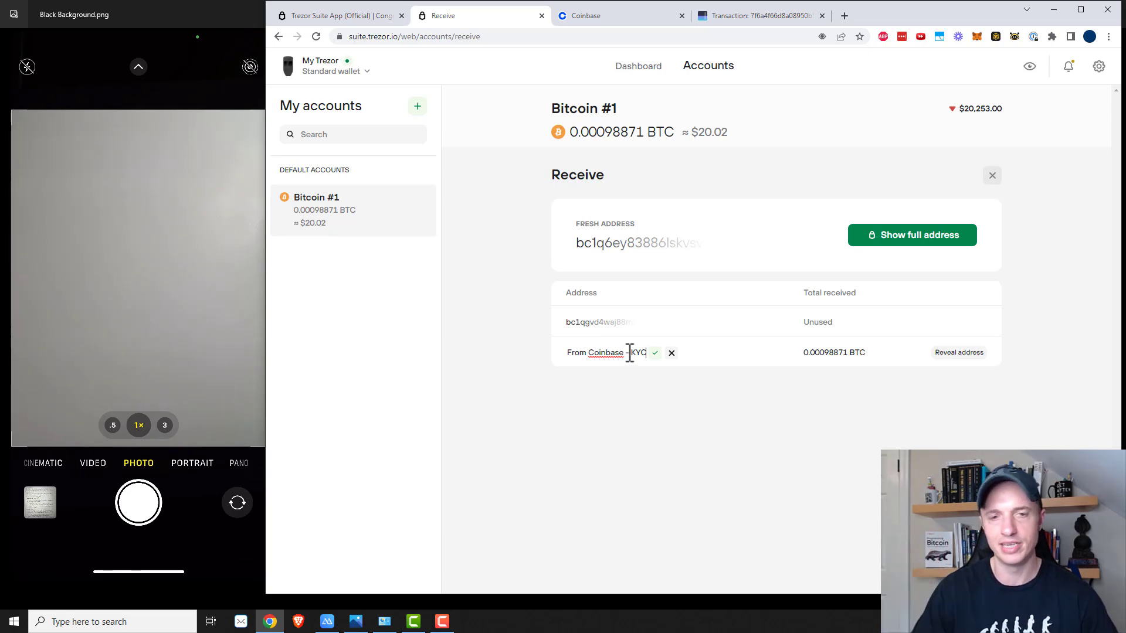
left_click(655, 352)
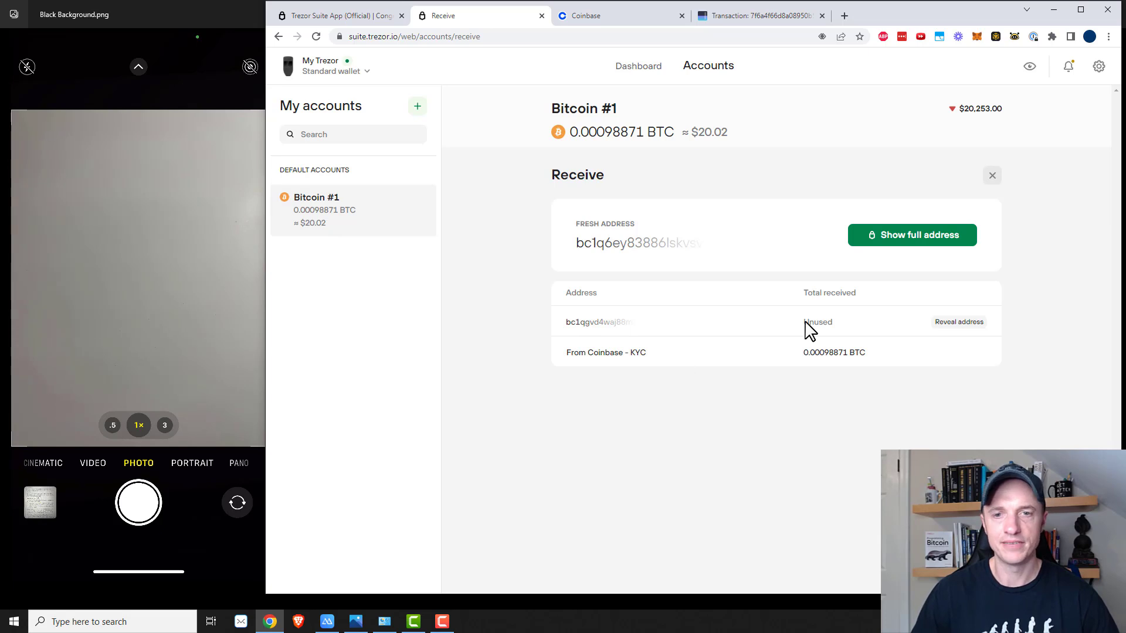
- Close the receive page and review the Bitcoin account's balance graph, transaction list, account type and public key details
left_click(991, 176)
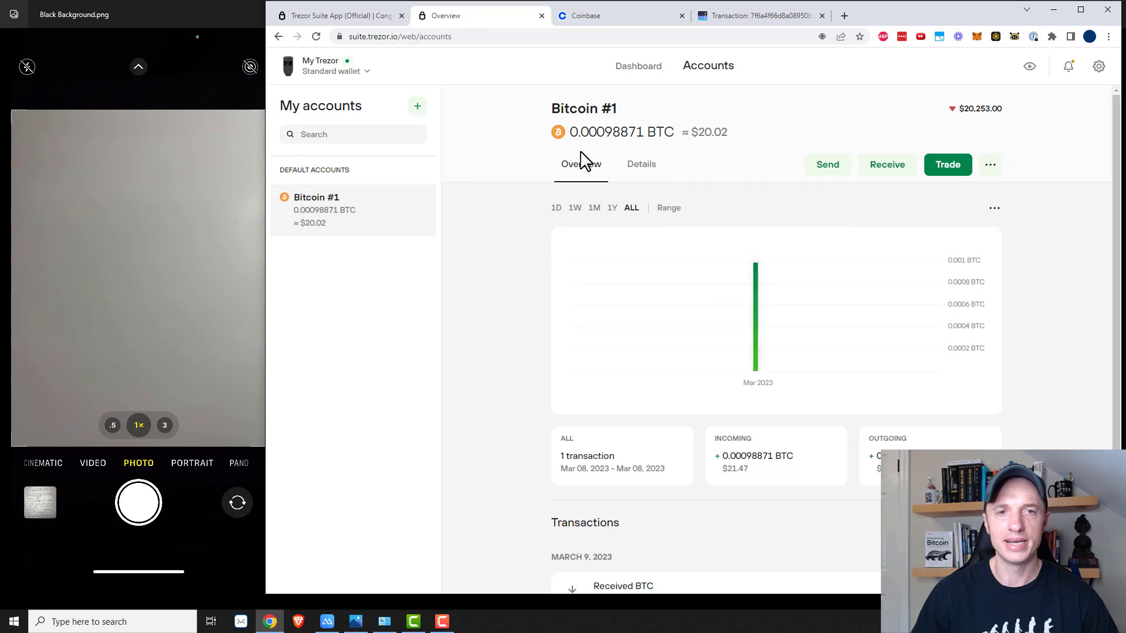
mouse_move(751, 310)
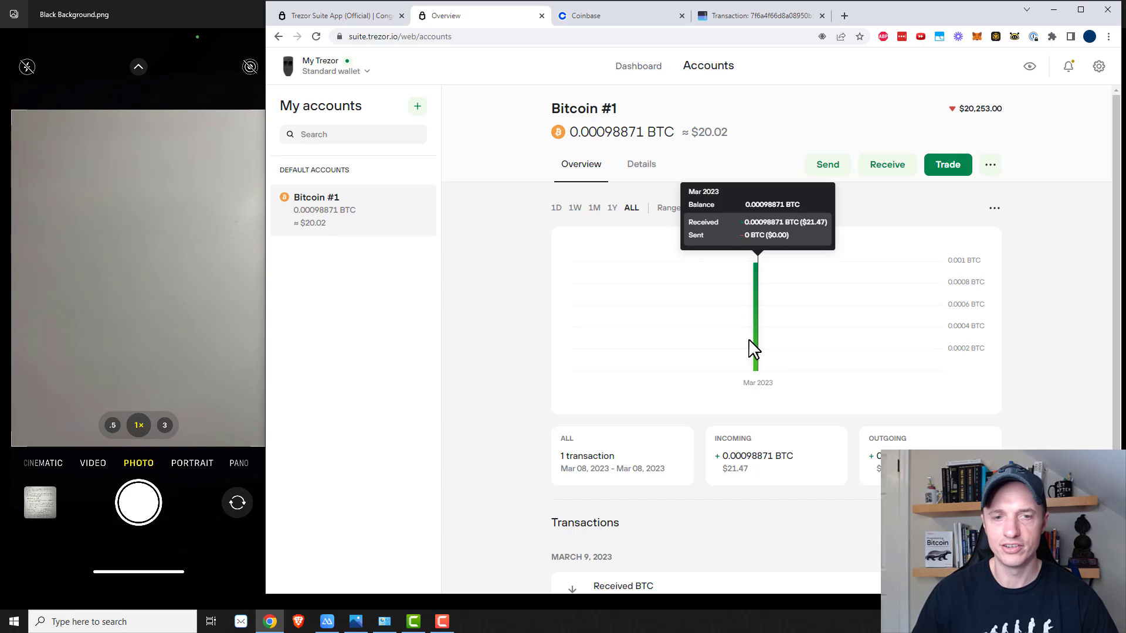
scroll(455, 380, "down", 2)
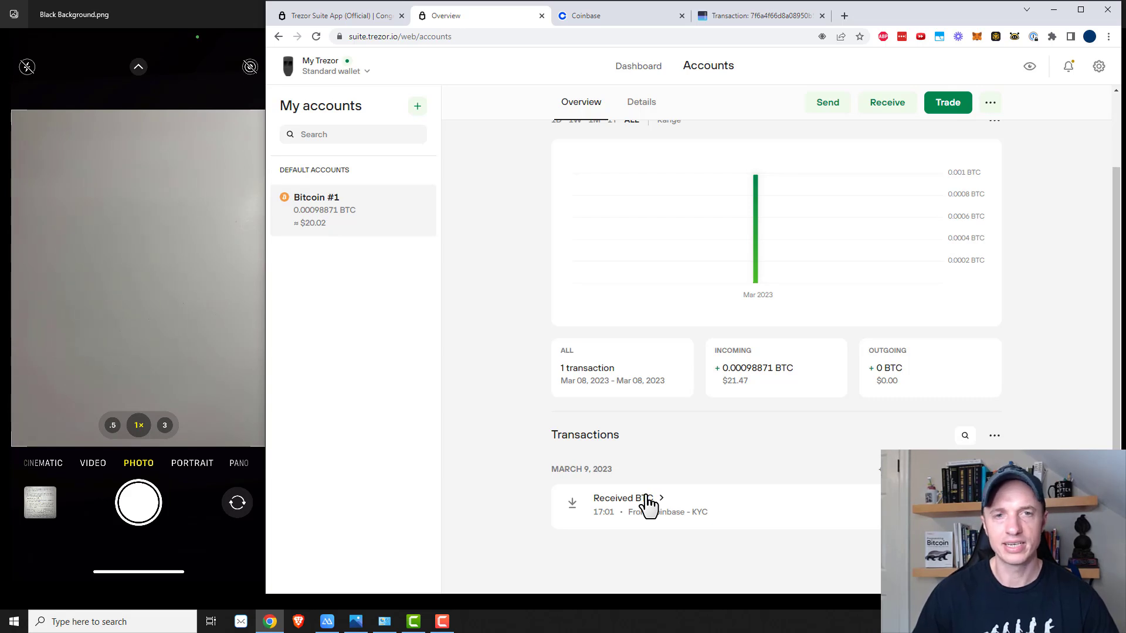
scroll(648, 502, "up", 2)
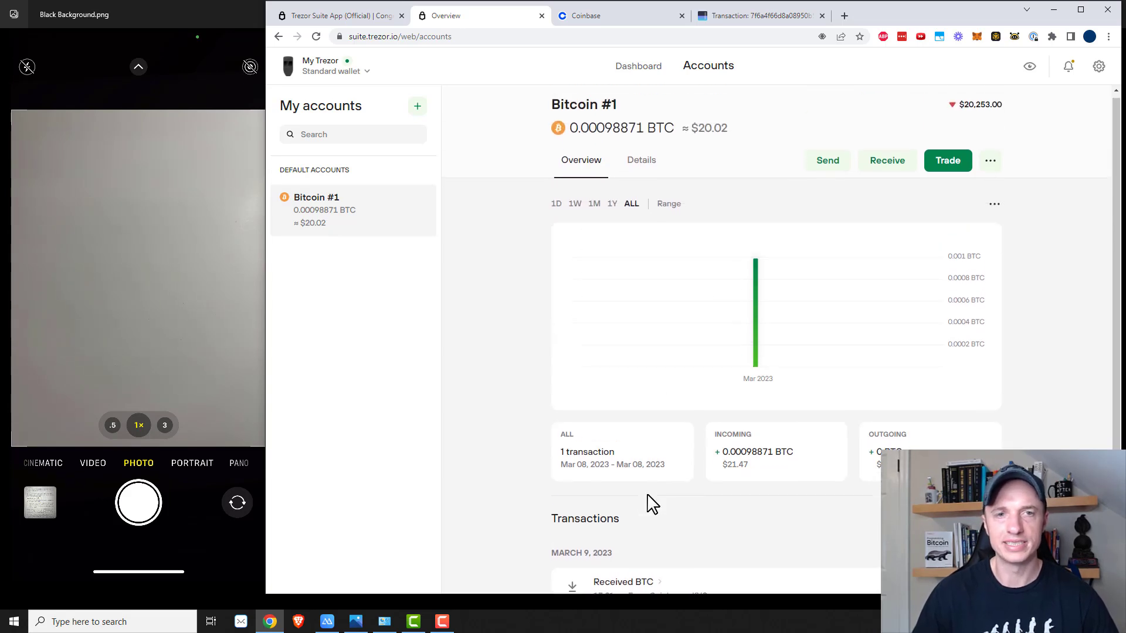
left_click(644, 169)
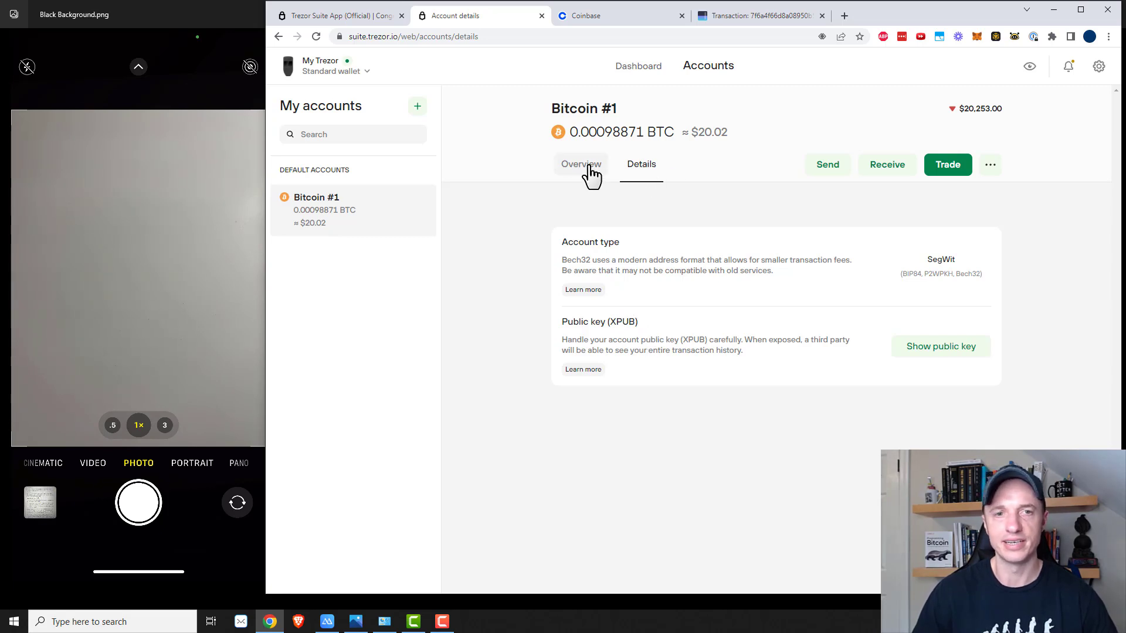
double_click(617, 324)
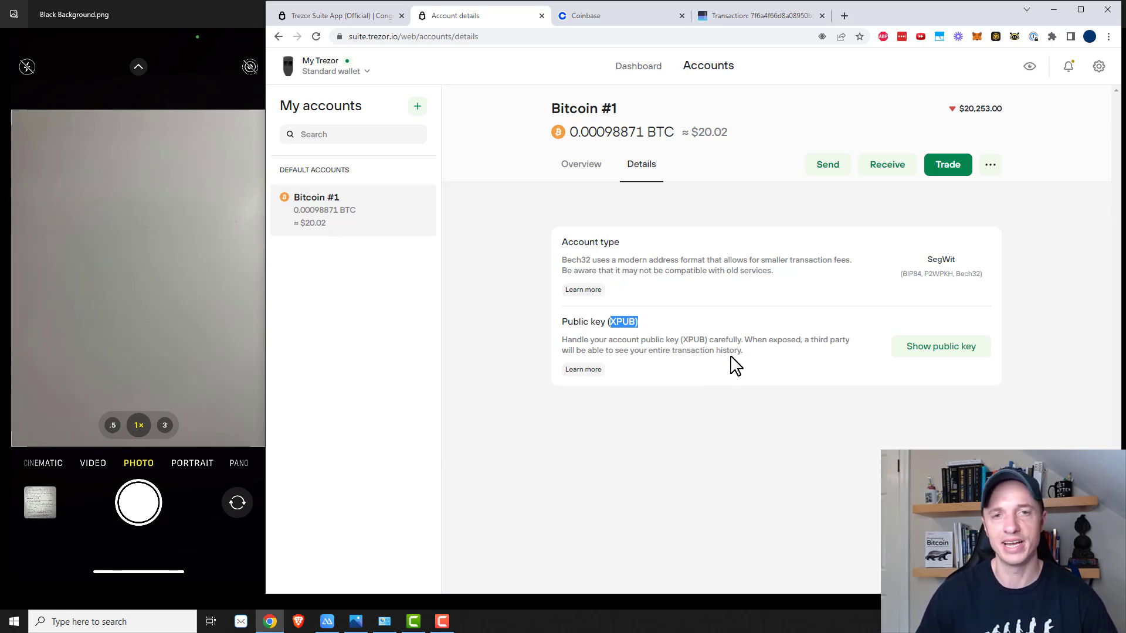
left_click(612, 322)
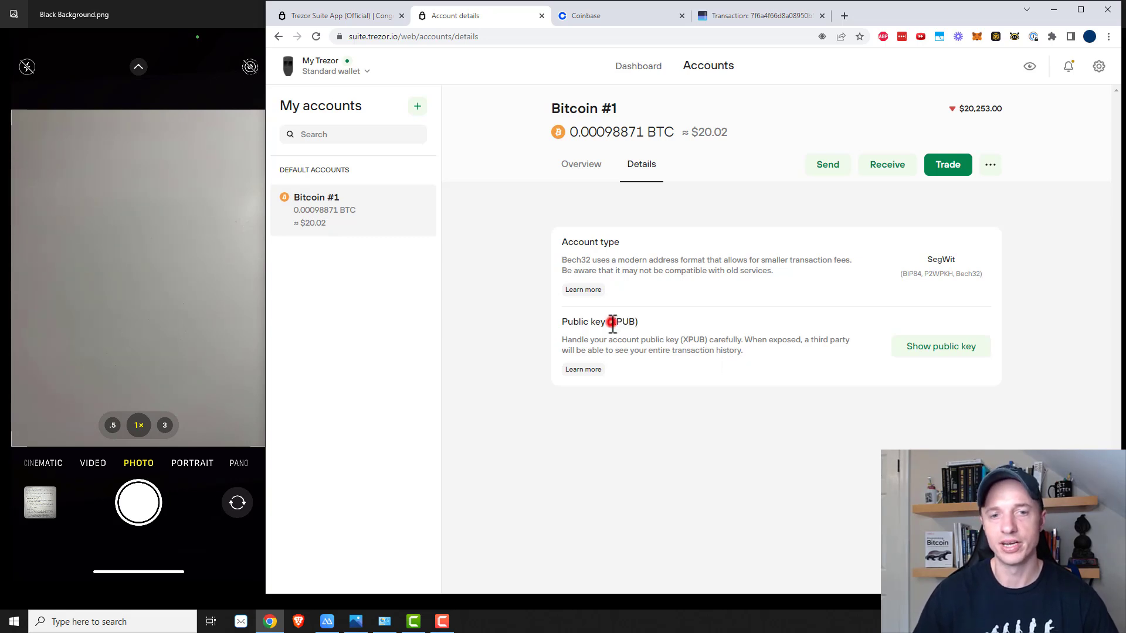
left_click(584, 173)
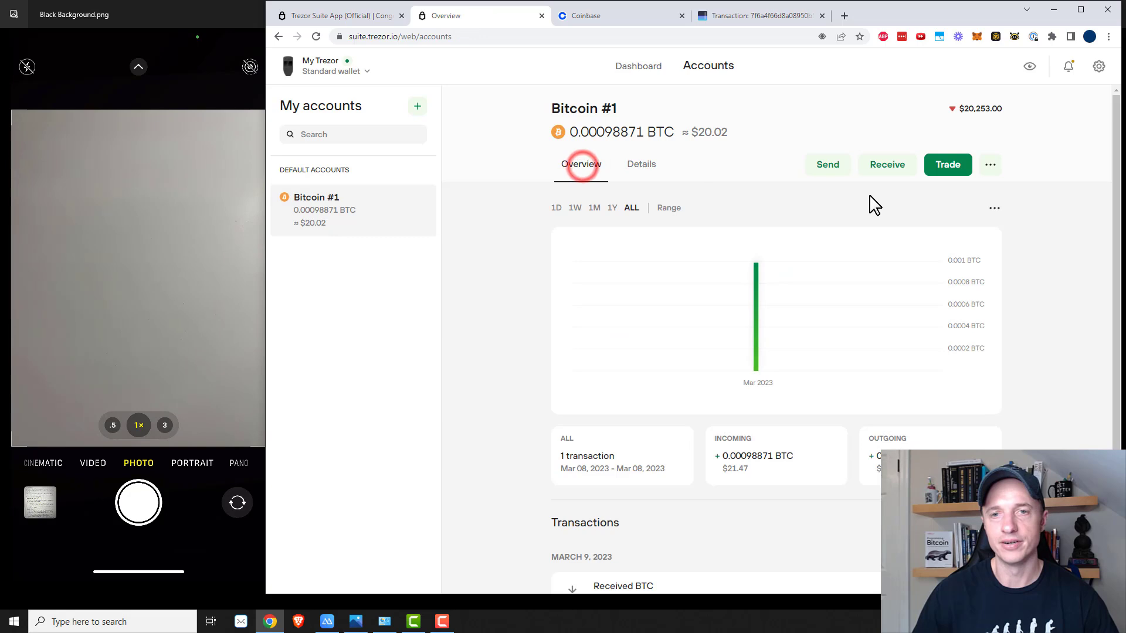
- Open the Bitcoin account's send form, switch to Coinbase and copy its Bitcoin receiving address
left_click(830, 172)
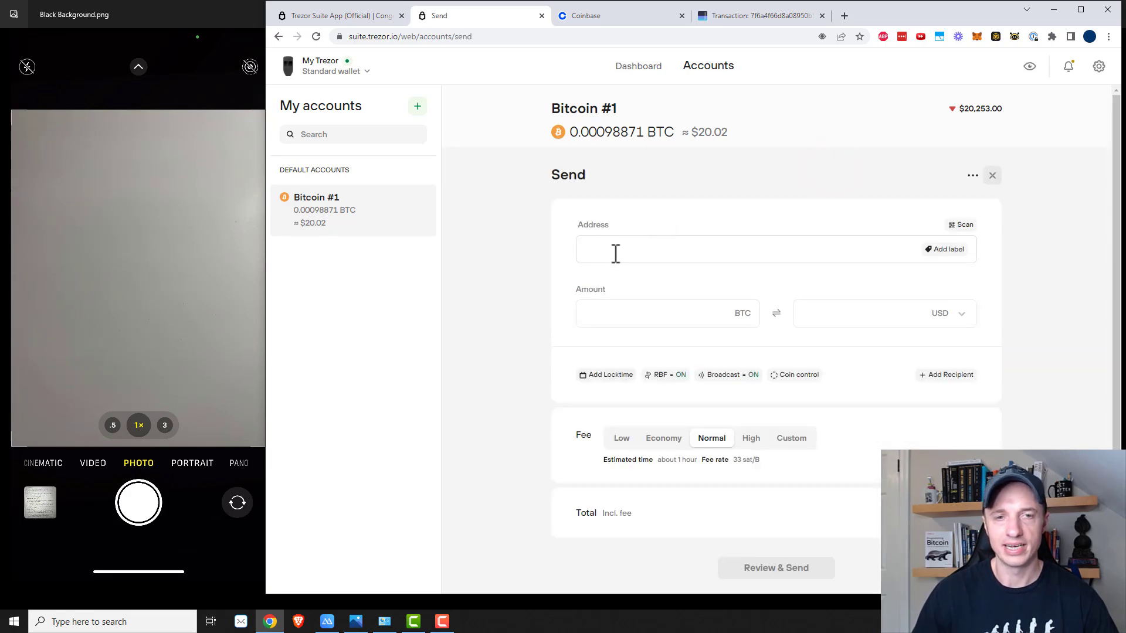
left_click(614, 17)
left_click(815, 192)
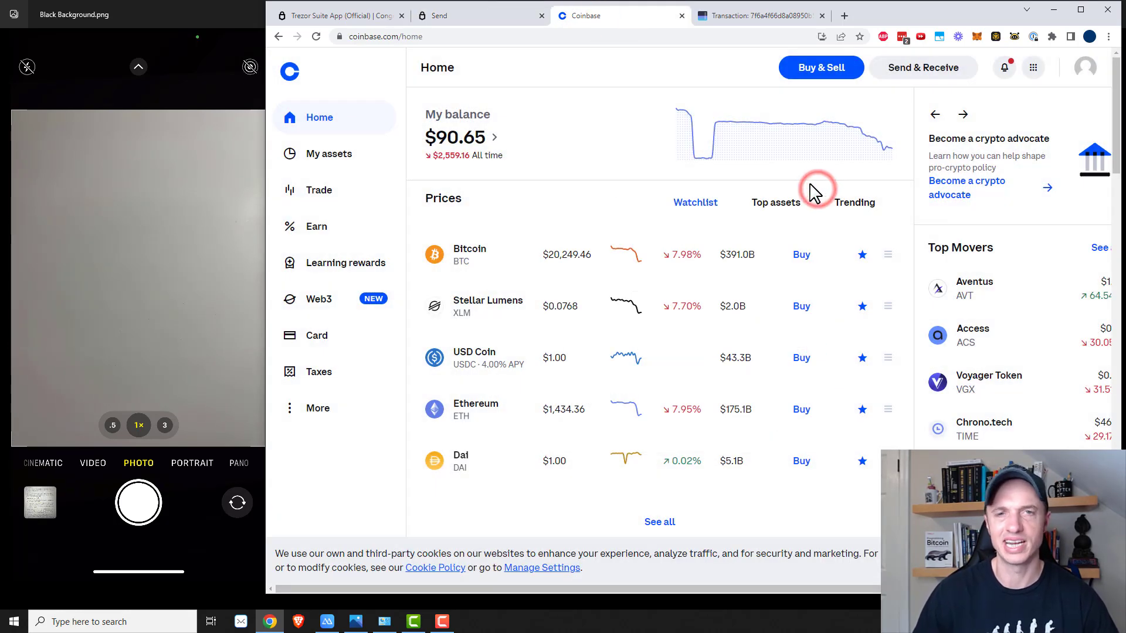
left_click(936, 68)
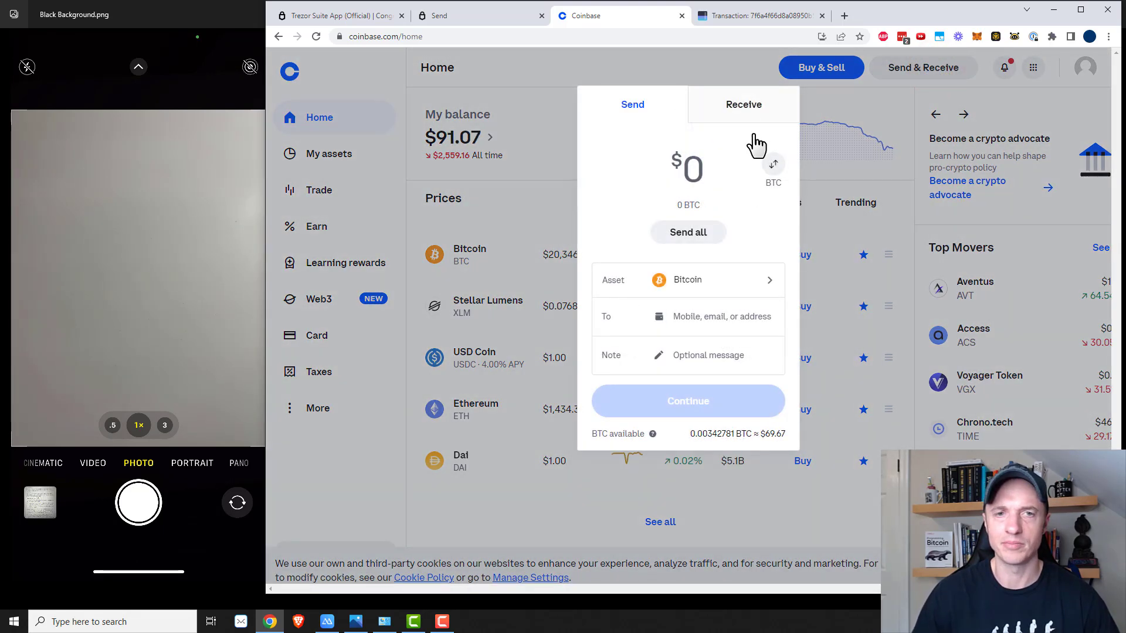
left_click(743, 111)
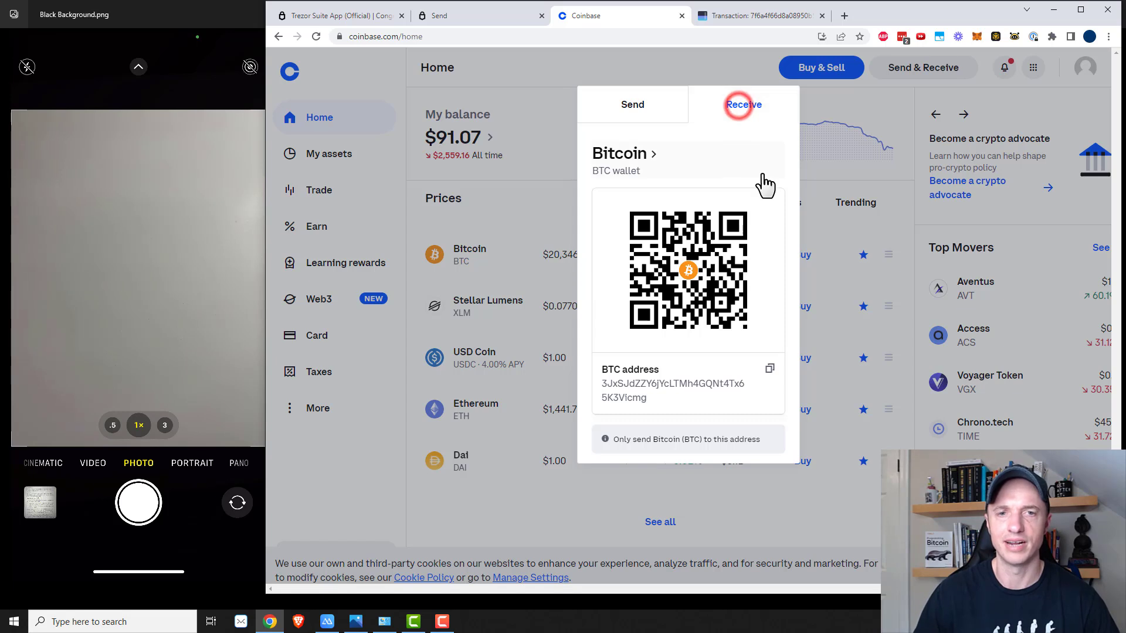
left_click(769, 372)
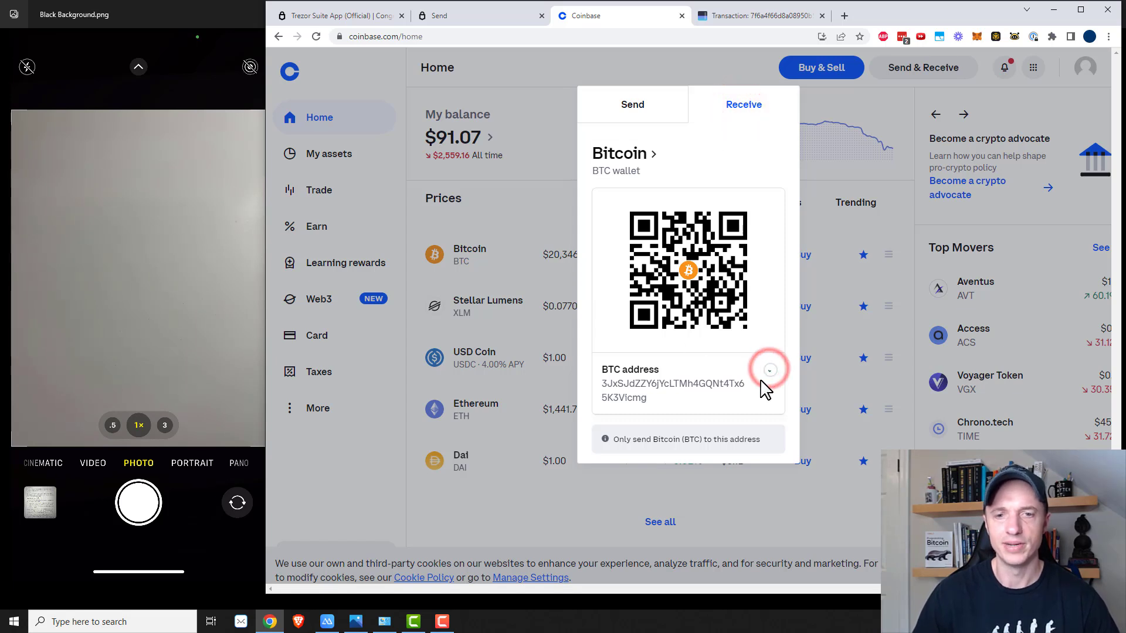
- Return to Trezor Suite, paste the copied Coinbase address as the recipient and label it "Send to CoinBase - KYC"
left_click(480, 24)
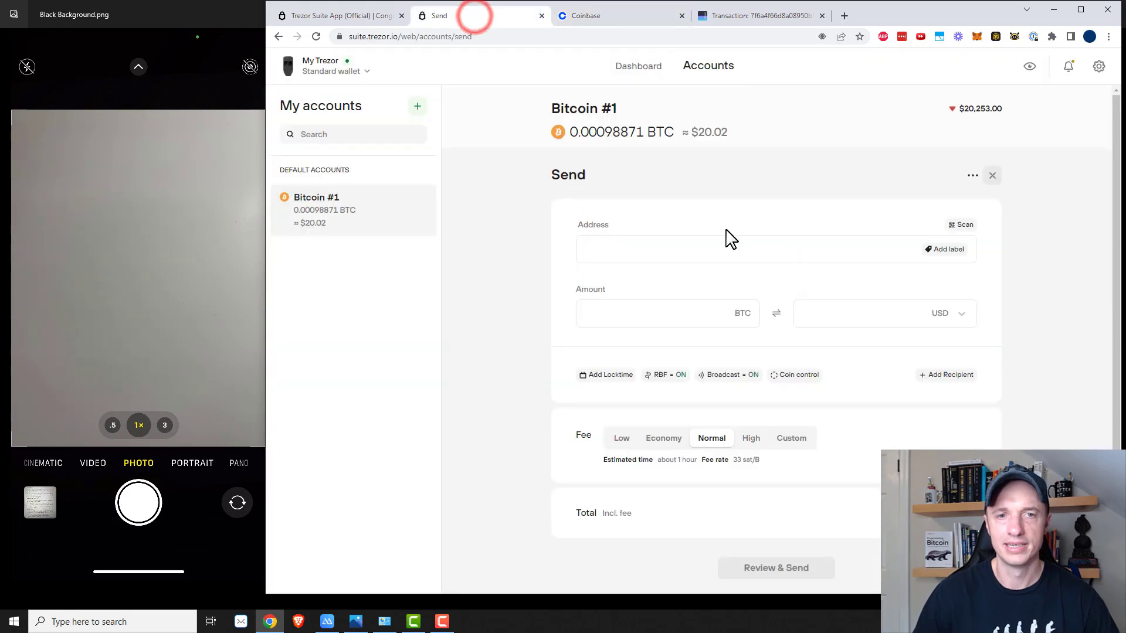
right_click(695, 249)
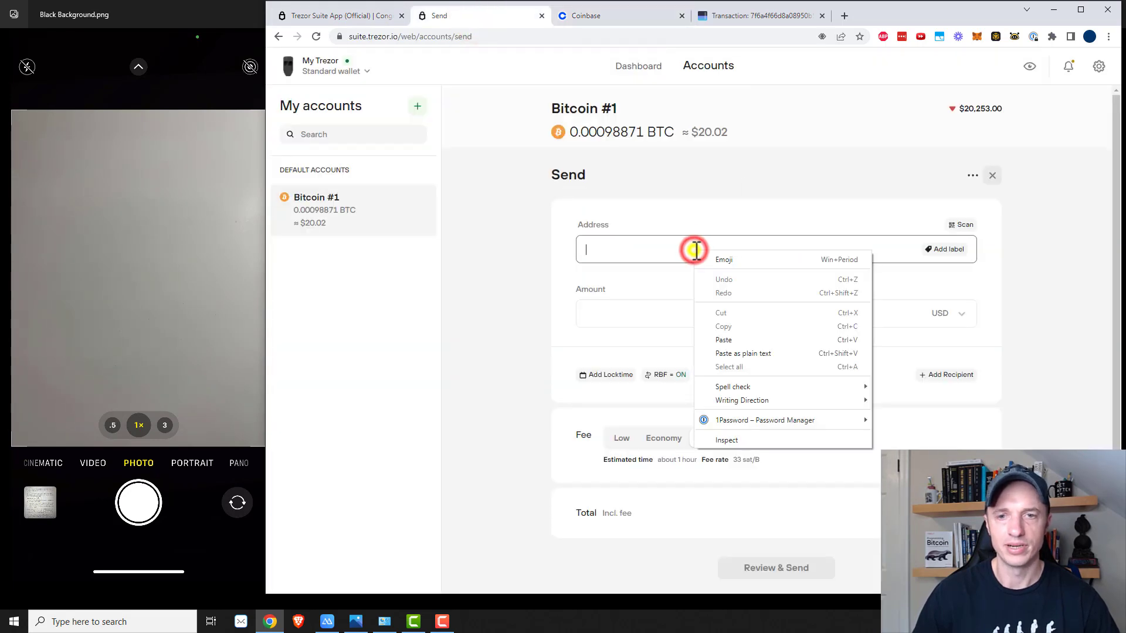
left_click(747, 353)
left_click(947, 249)
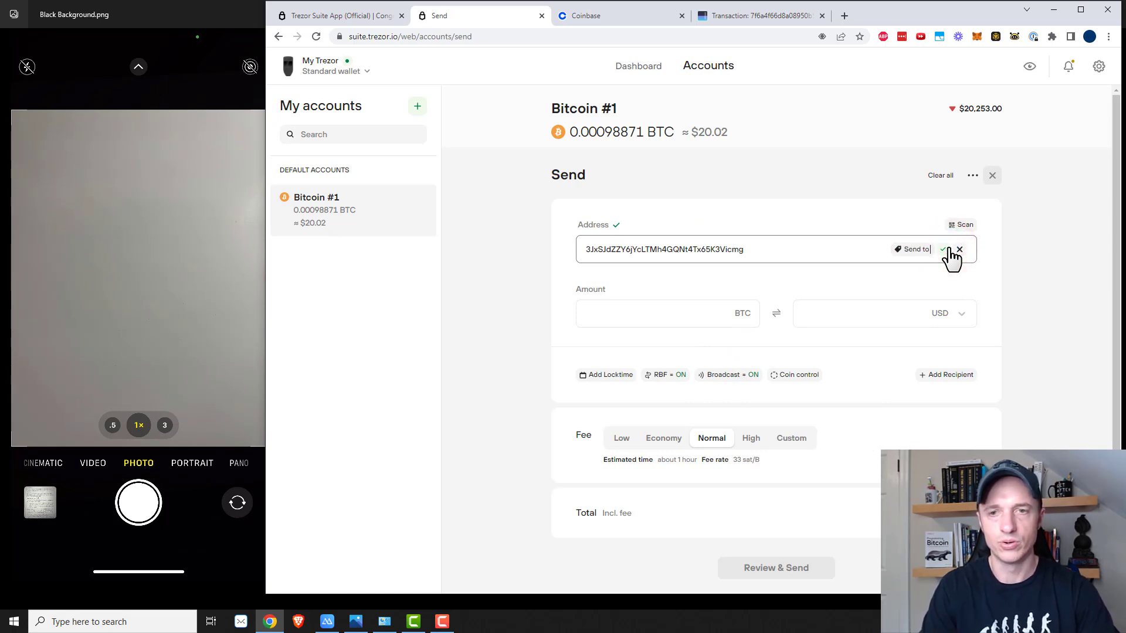
type("Send to CoinBawe - KYC")
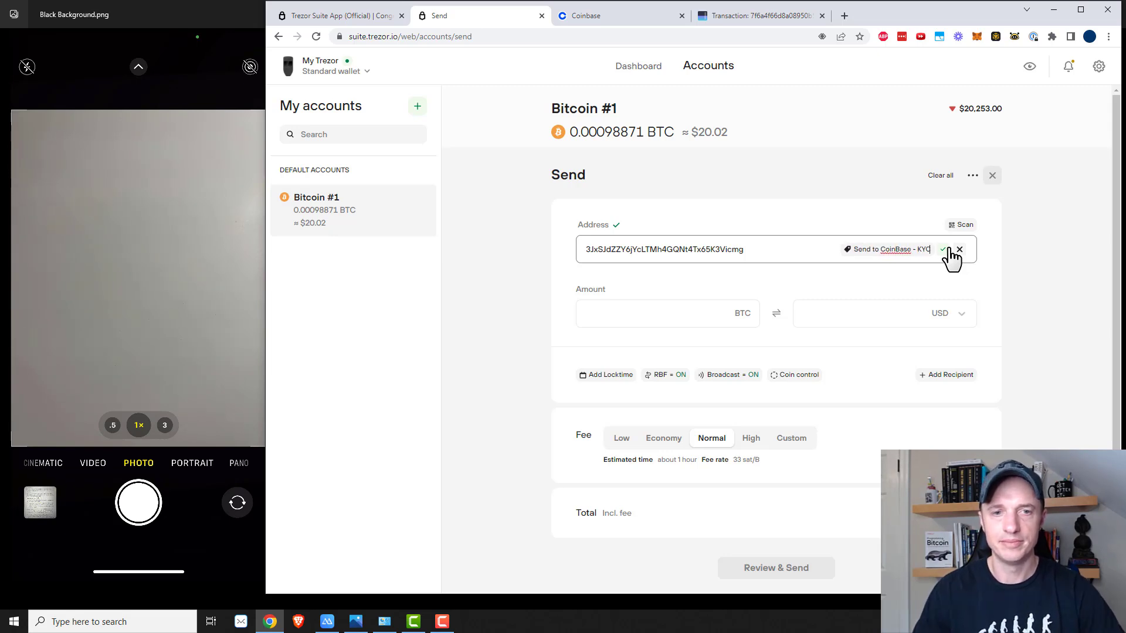
- Try the send max option for the amount, and replace it with 10 USD
left_click(665, 317)
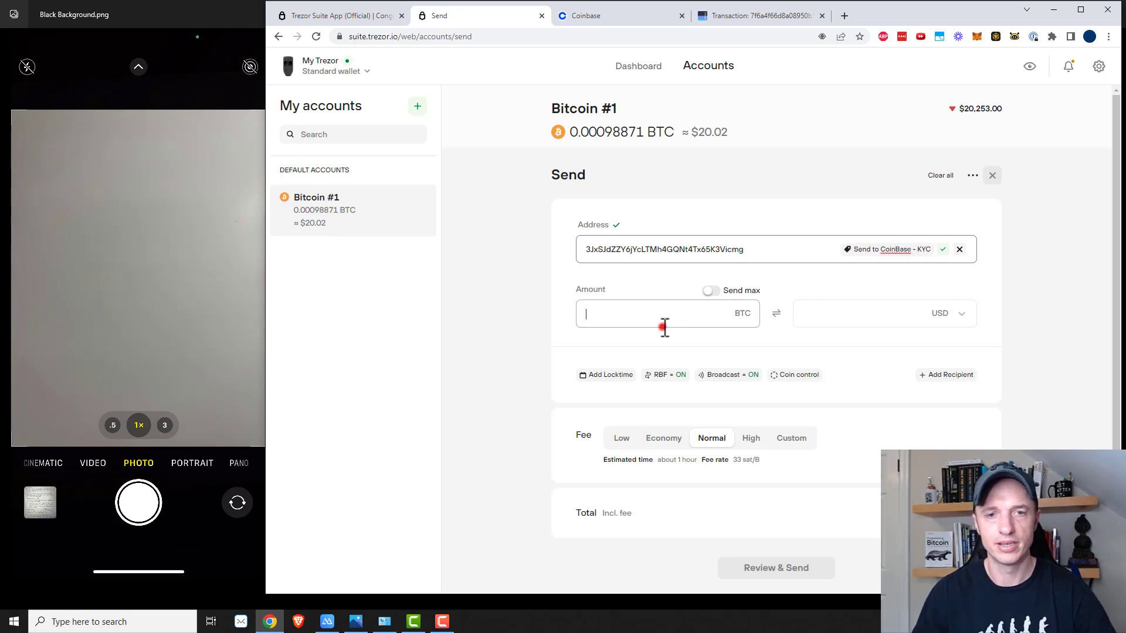
left_click(710, 294)
left_click(832, 317)
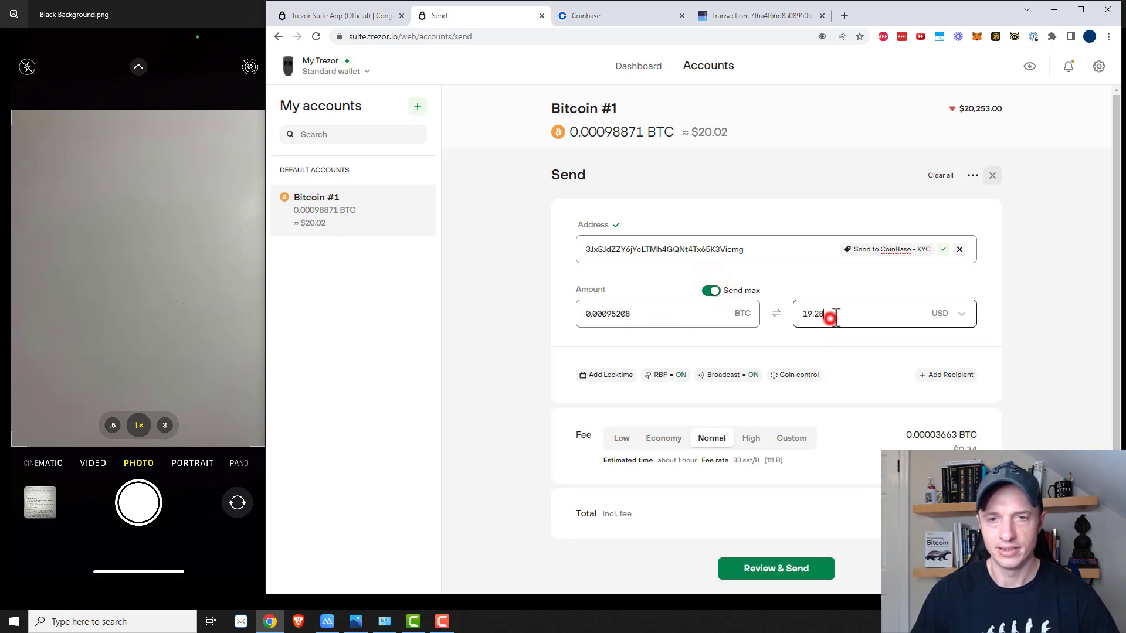
double_click(833, 316)
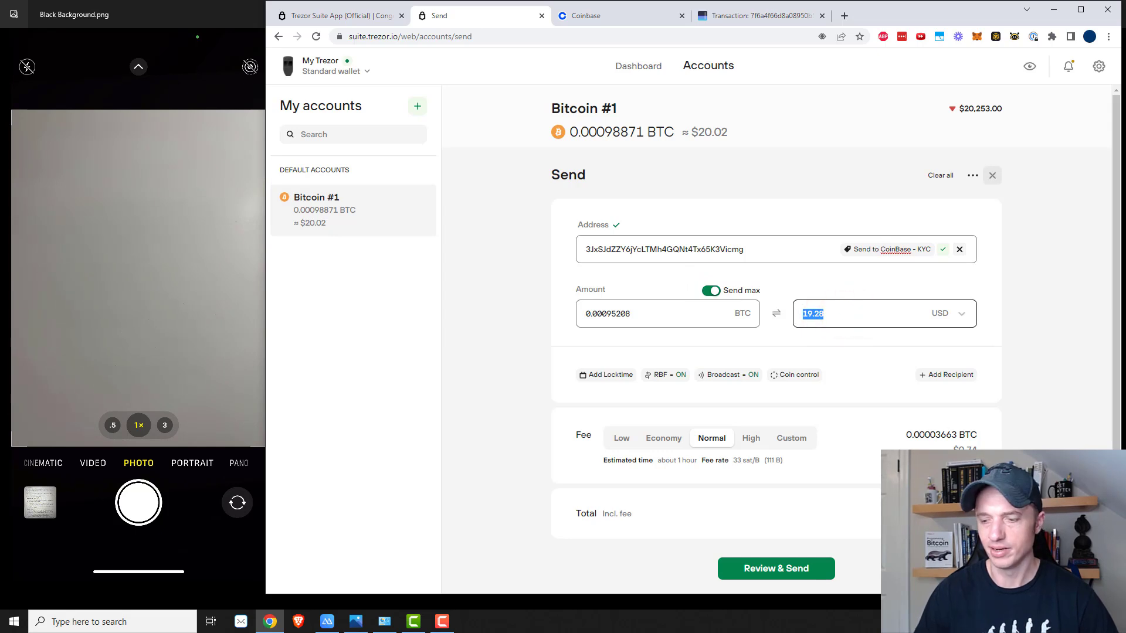
type("10")
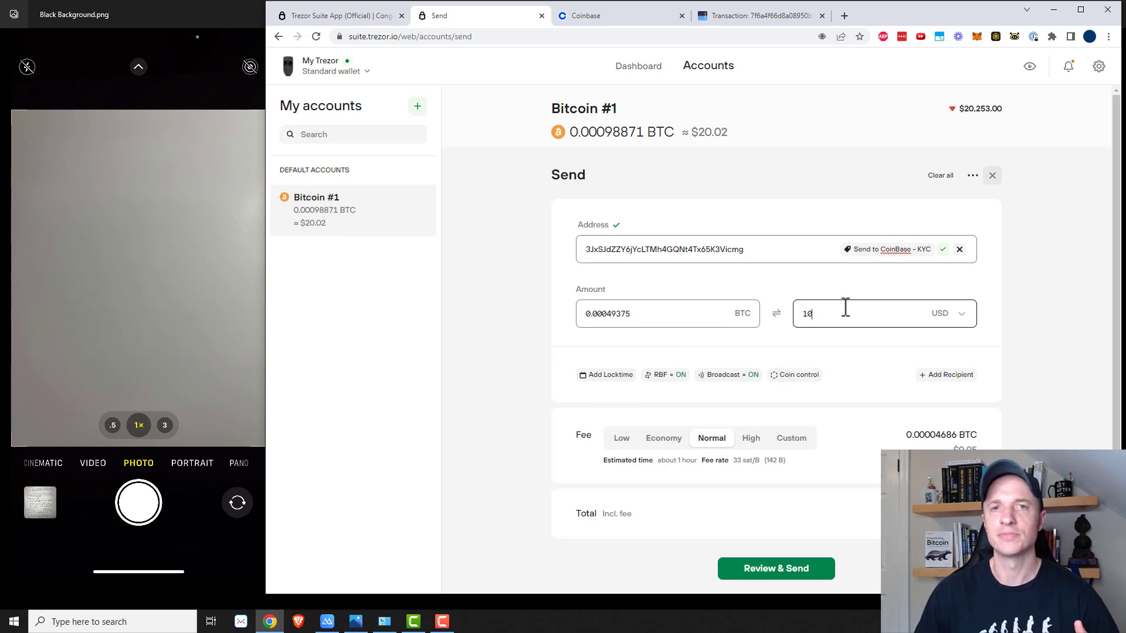
- Add the Locktime option to the transaction and remove it again without entering a value
left_click(610, 376)
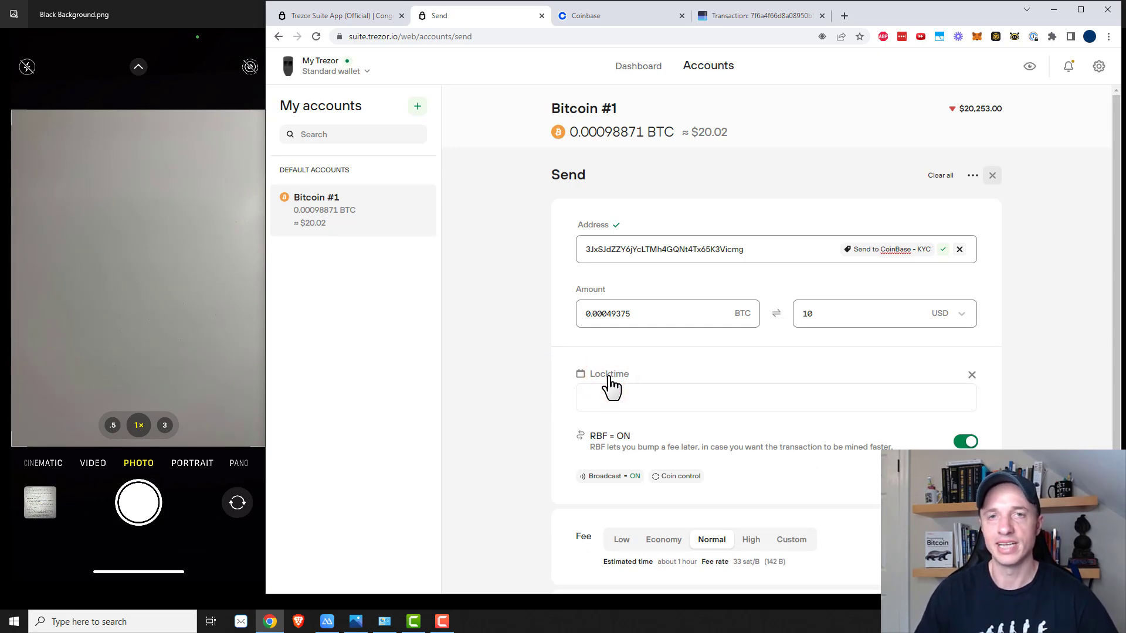
left_click(626, 397)
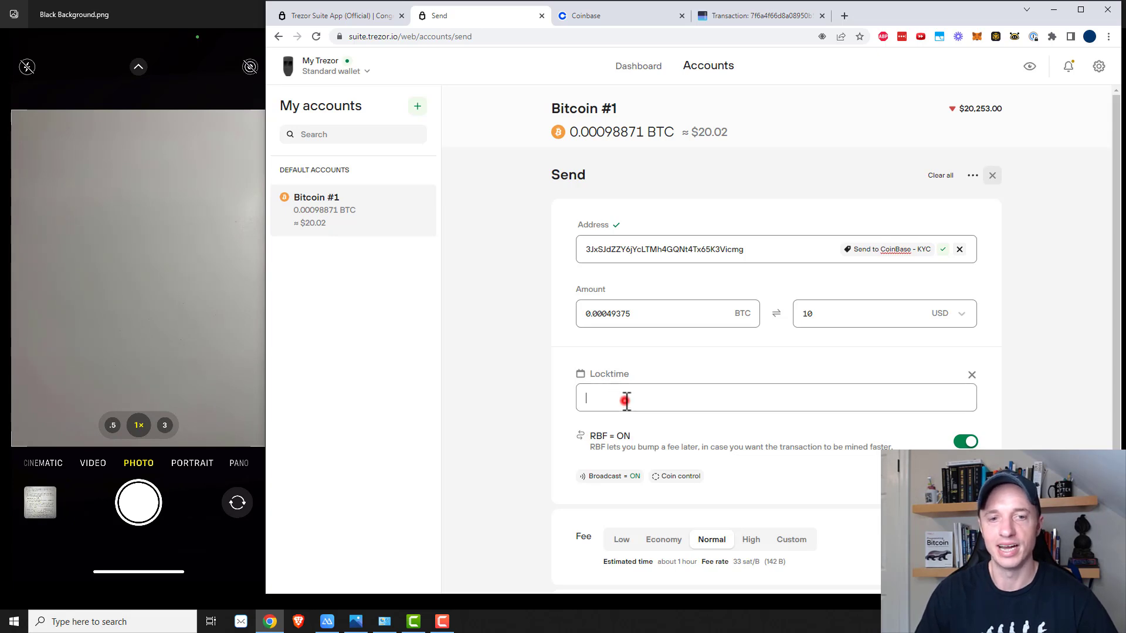
left_click(972, 375)
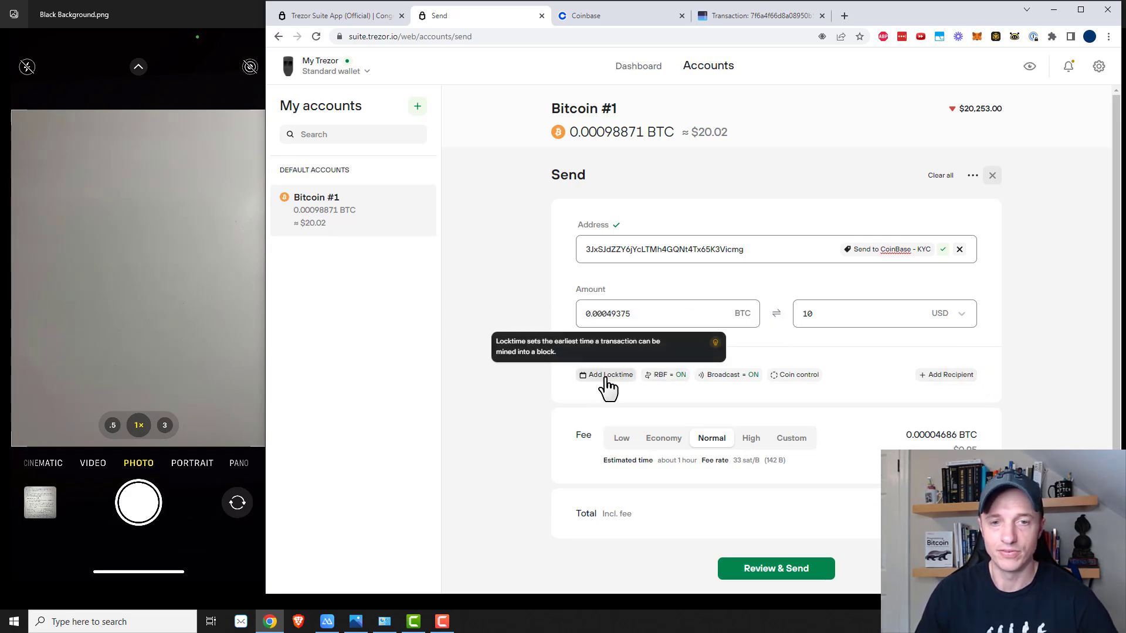
- Read the RBF option's explanation, check the upcoming blocks' fee rates on mempool.space and return to the send form
mouse_move(668, 386)
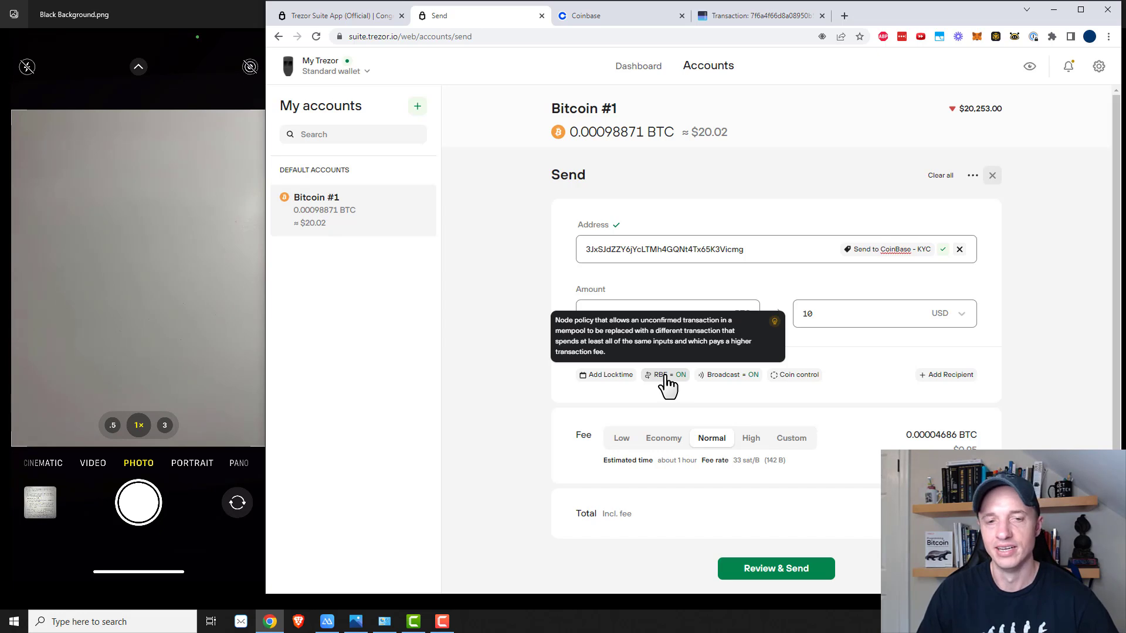
left_click(741, 18)
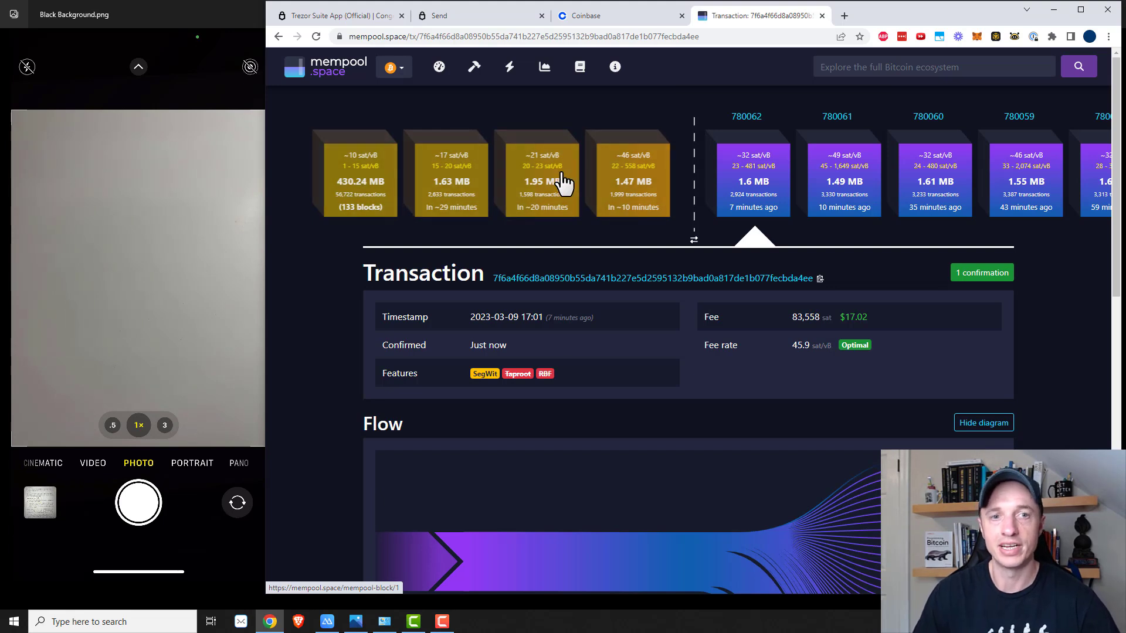
left_click(459, 18)
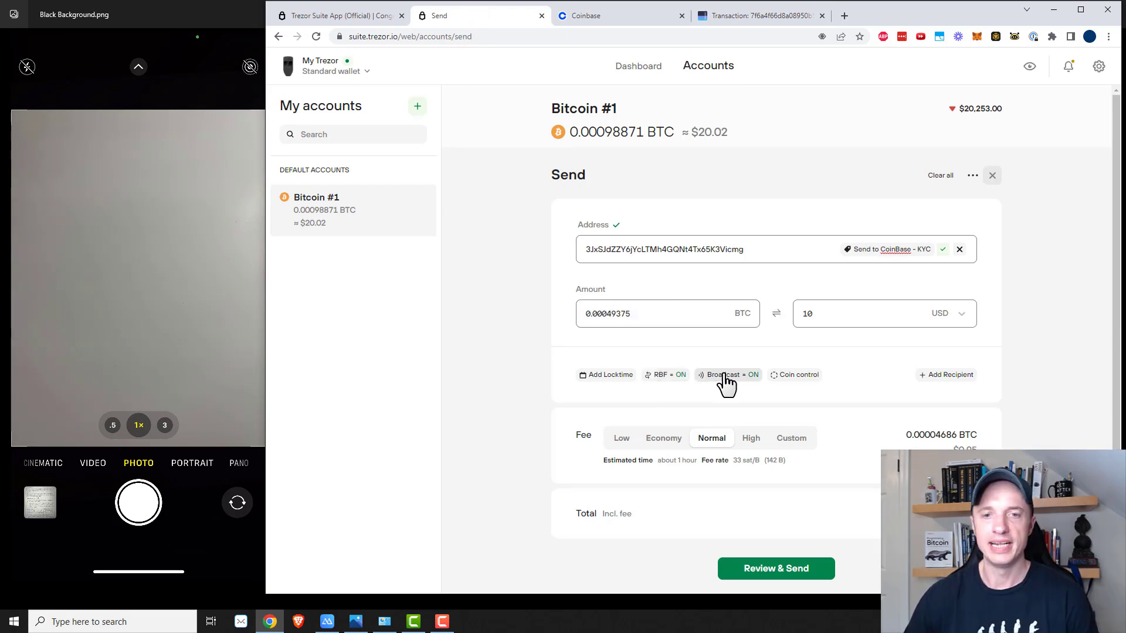
- Read the Broadcast option's explanation and switch broadcasting off and back on
mouse_move(727, 376)
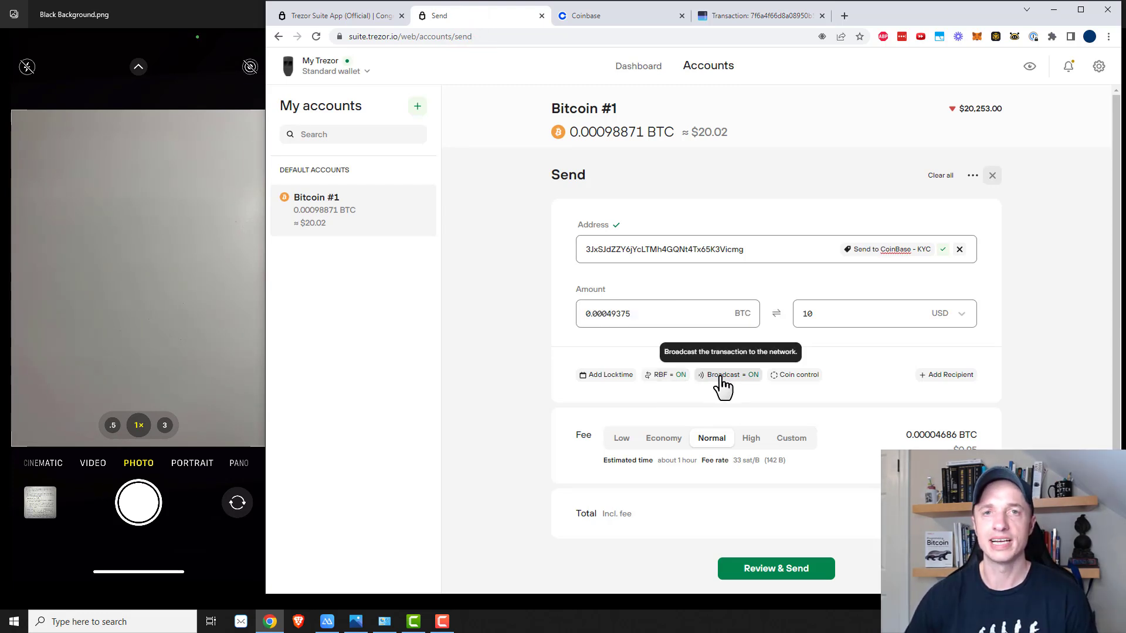
left_click(722, 378)
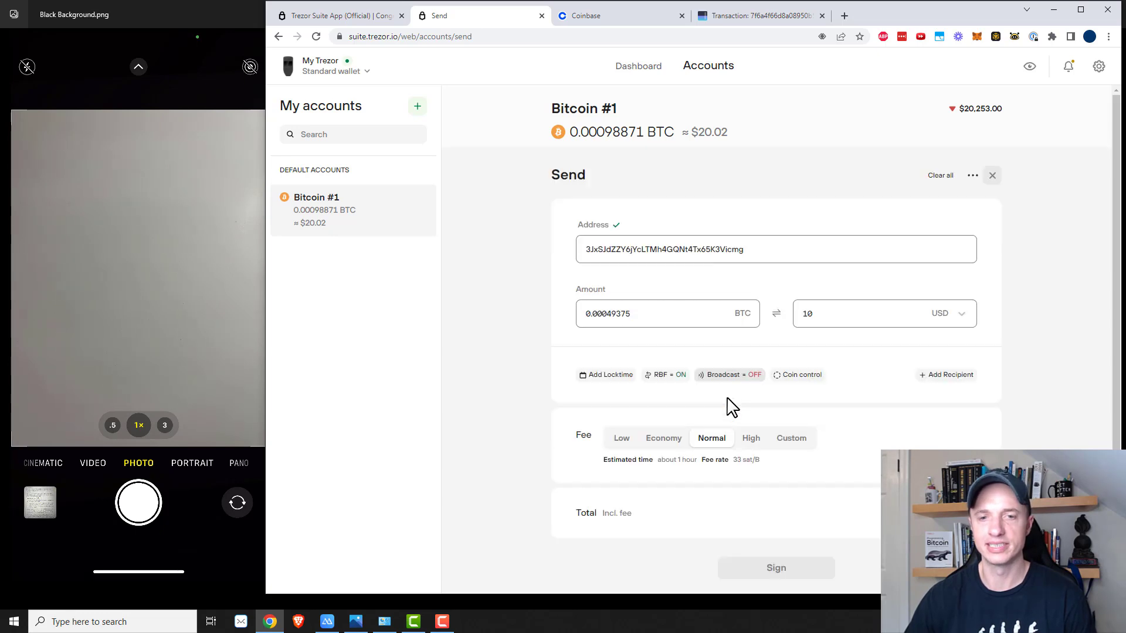
mouse_move(731, 378)
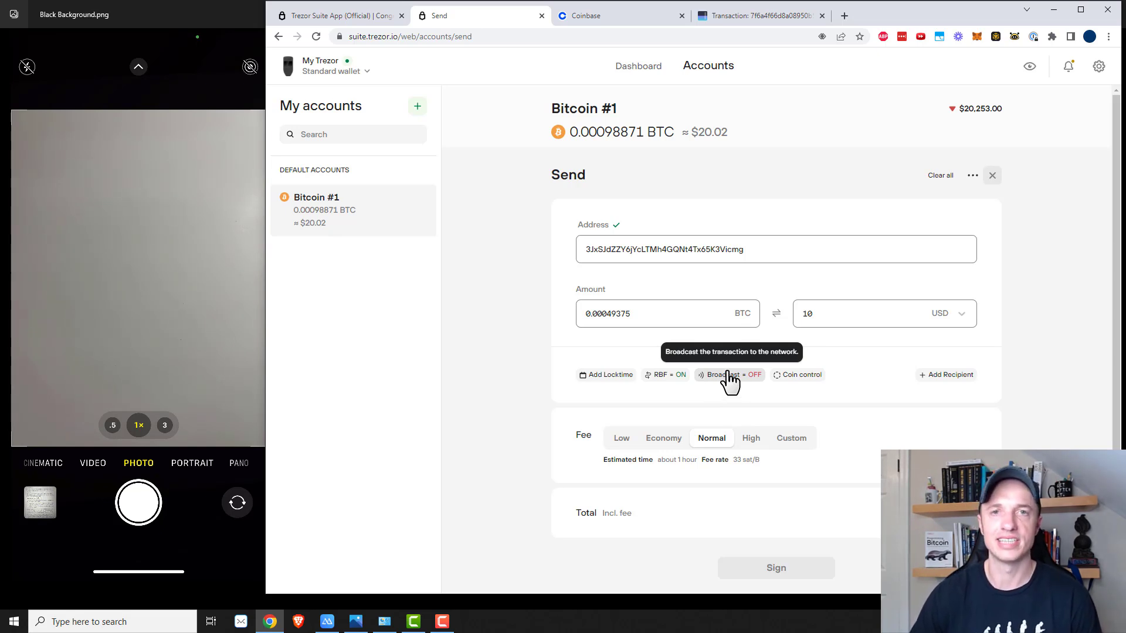
left_click(729, 377)
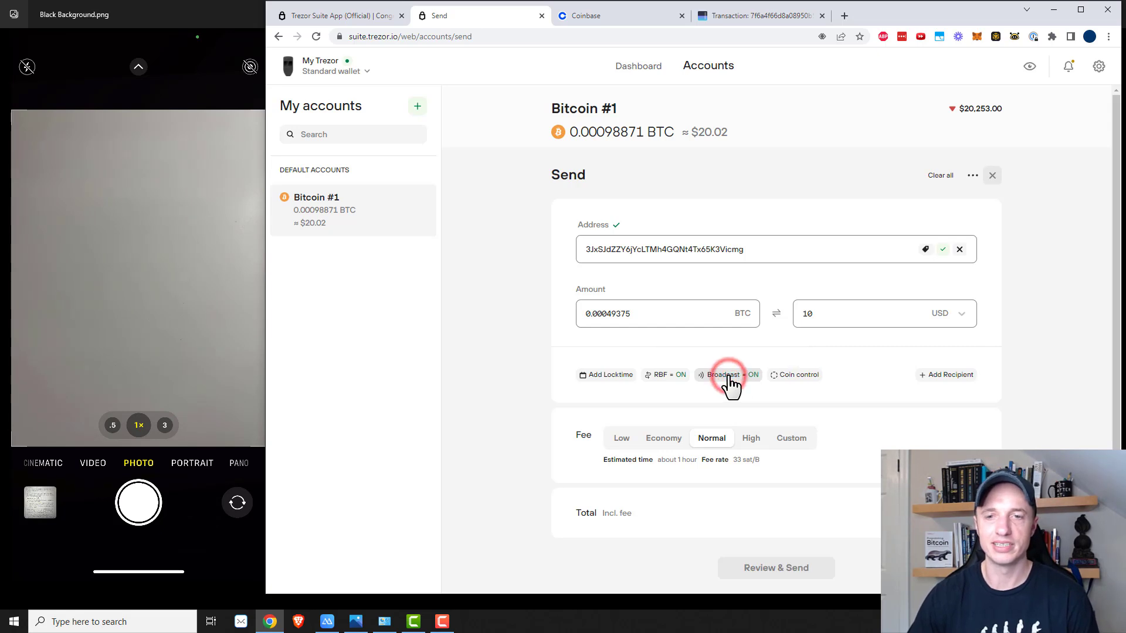
- In coin control, label the received coin "From coinbase - KYC" and select it as the transaction's input
left_click(797, 377)
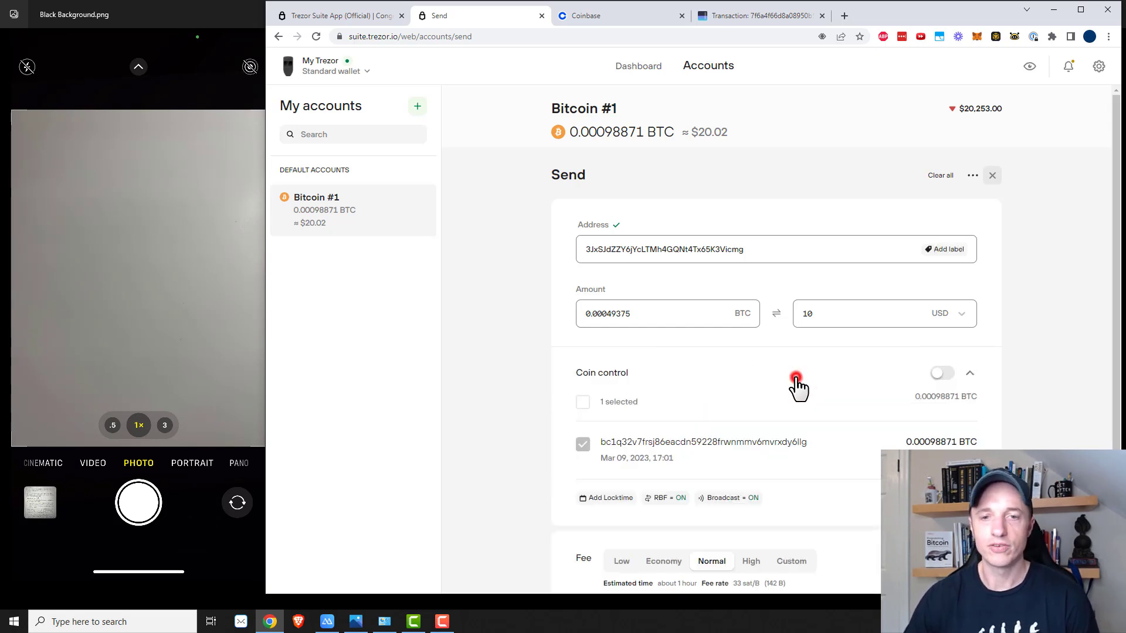
scroll(779, 374, "down", 1)
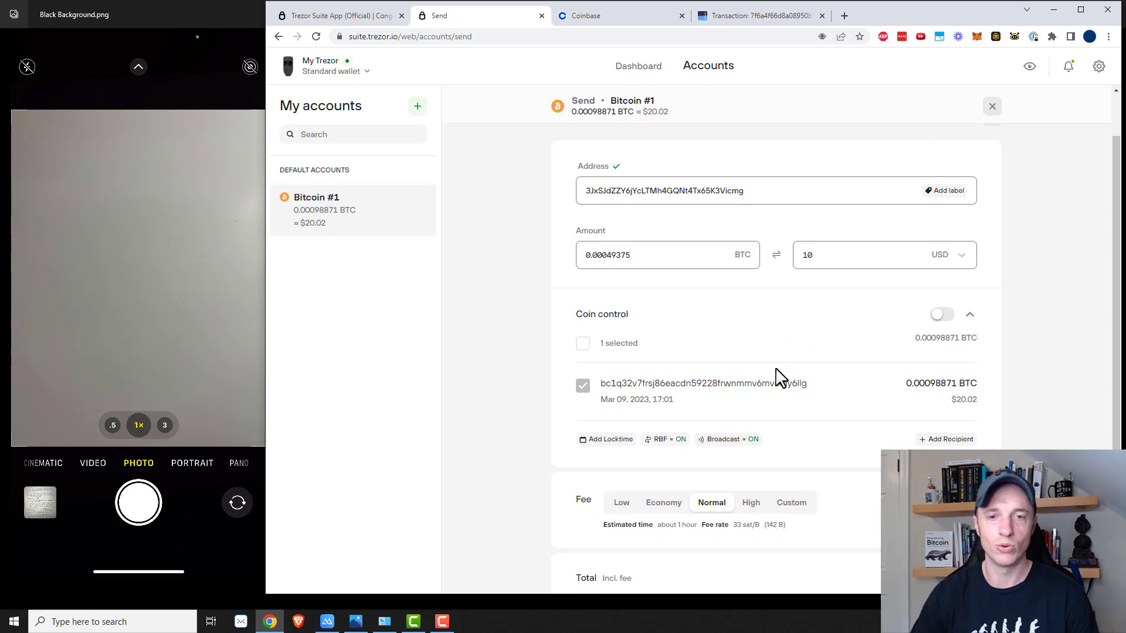
mouse_move(789, 393)
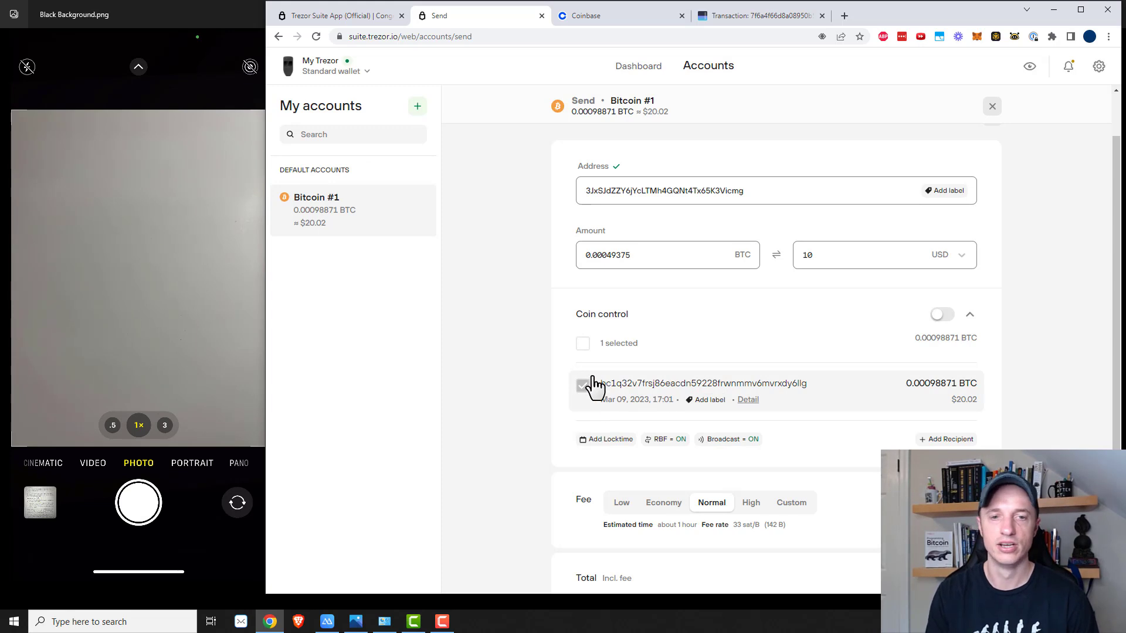
left_click(705, 399)
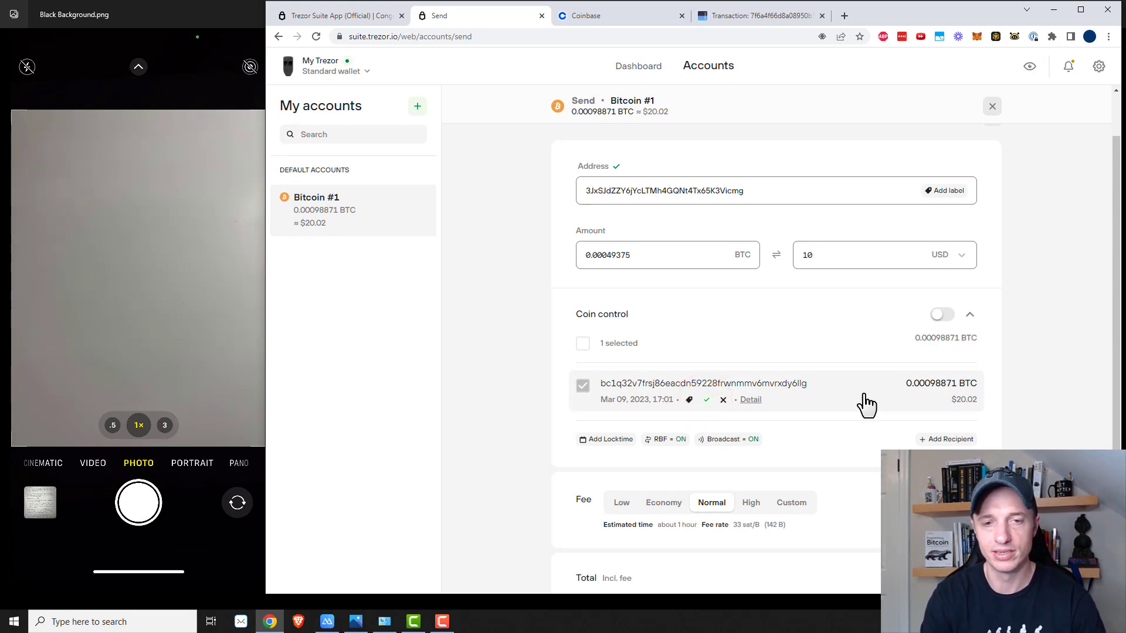
type("From coinbase - KYC")
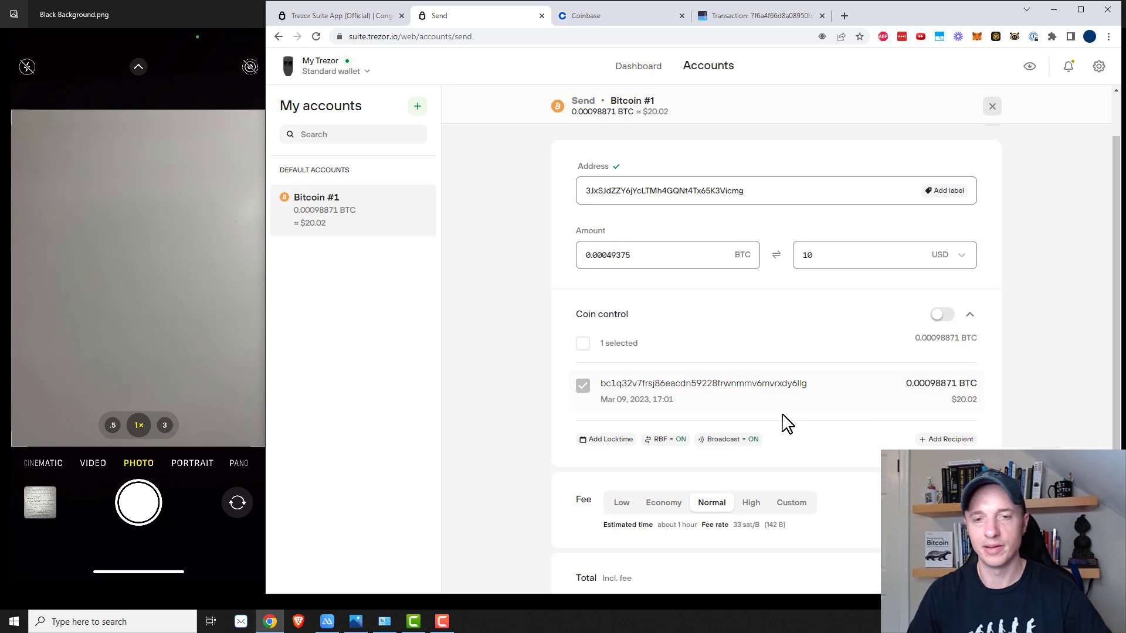
left_click(774, 399)
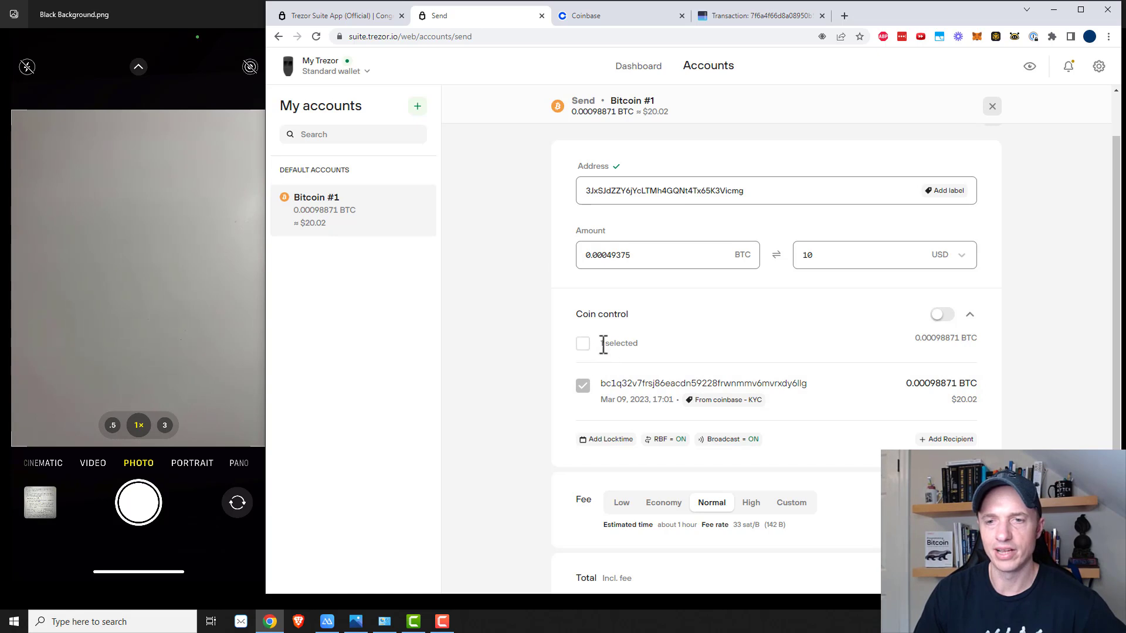
left_click(583, 344)
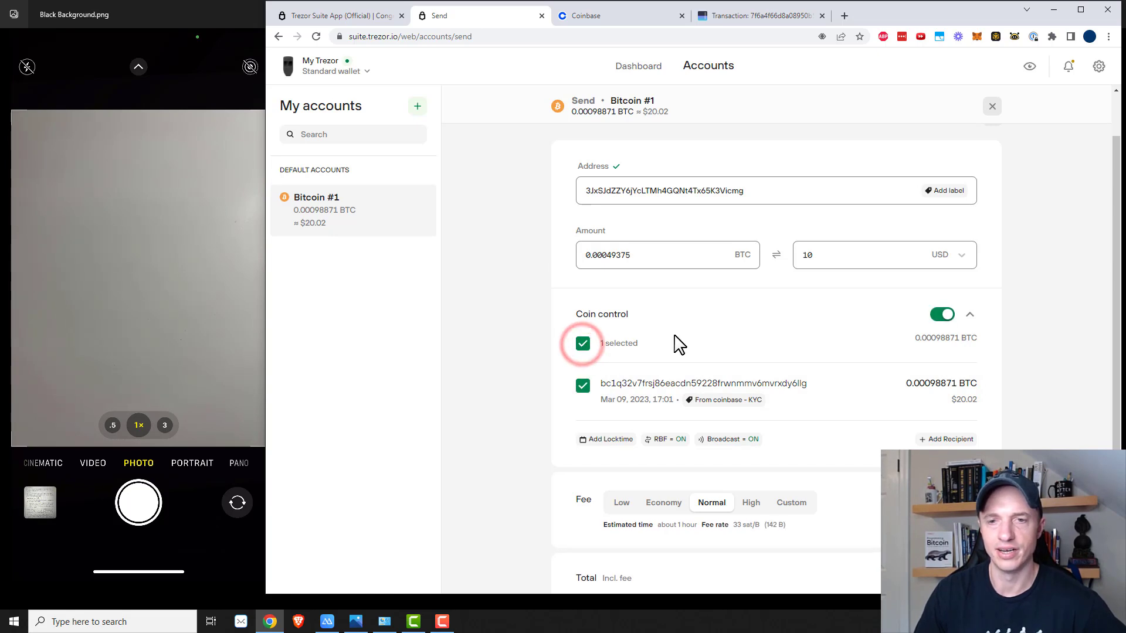
left_click(970, 315)
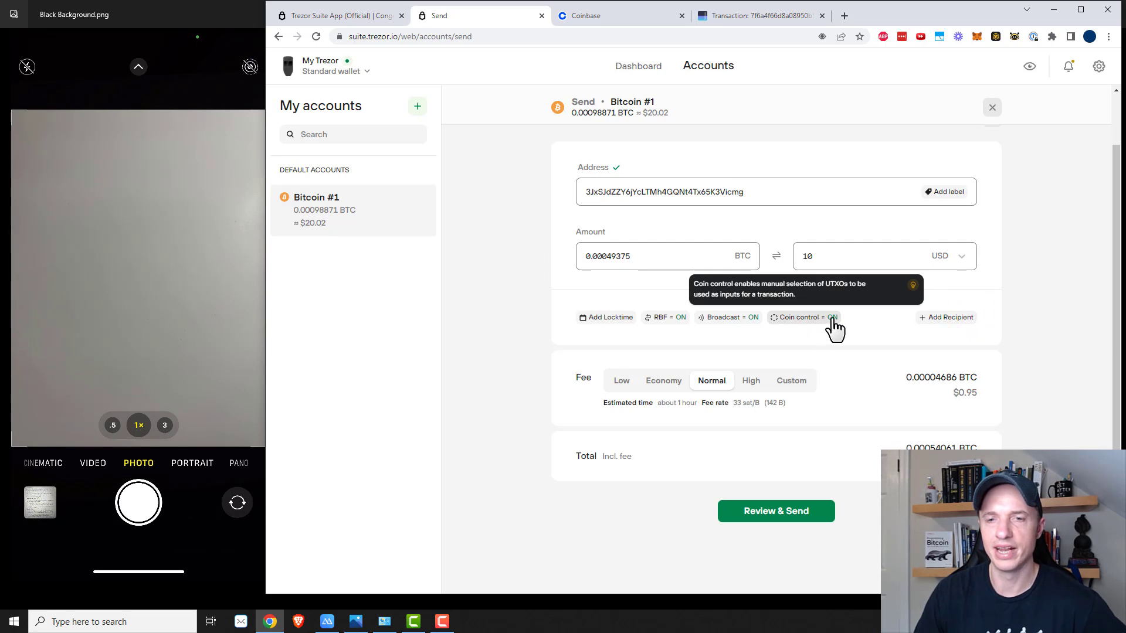
- Add a second recipient to the transaction, look over its empty address and amount fields, and remove it
left_click(944, 321)
scroll(808, 304, "up", 1)
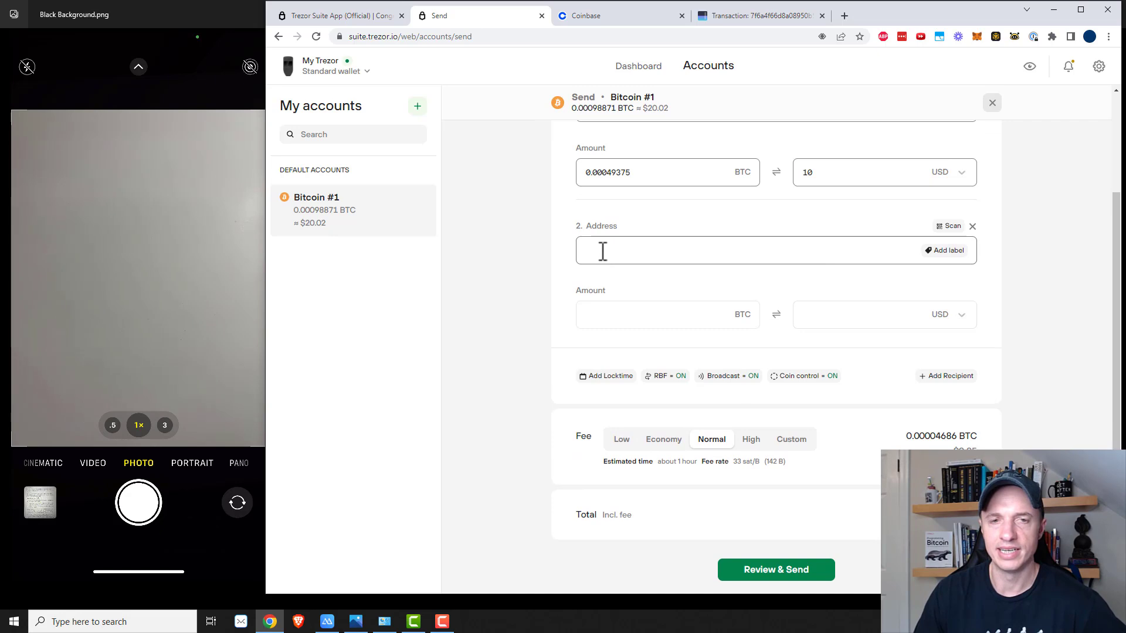
left_click(817, 174)
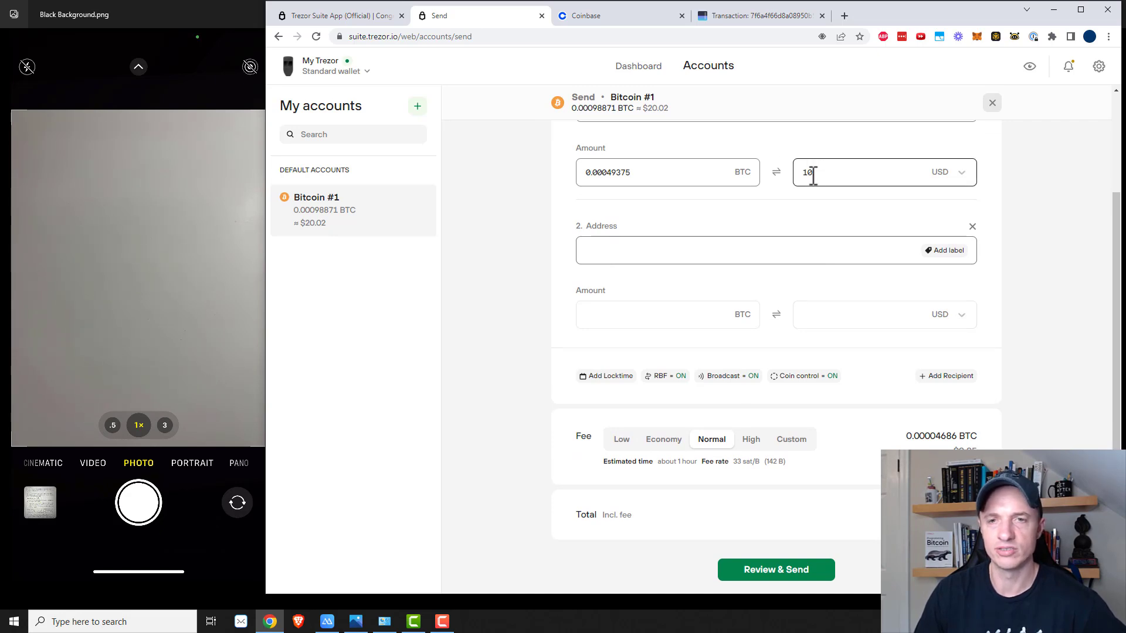
left_click(683, 254)
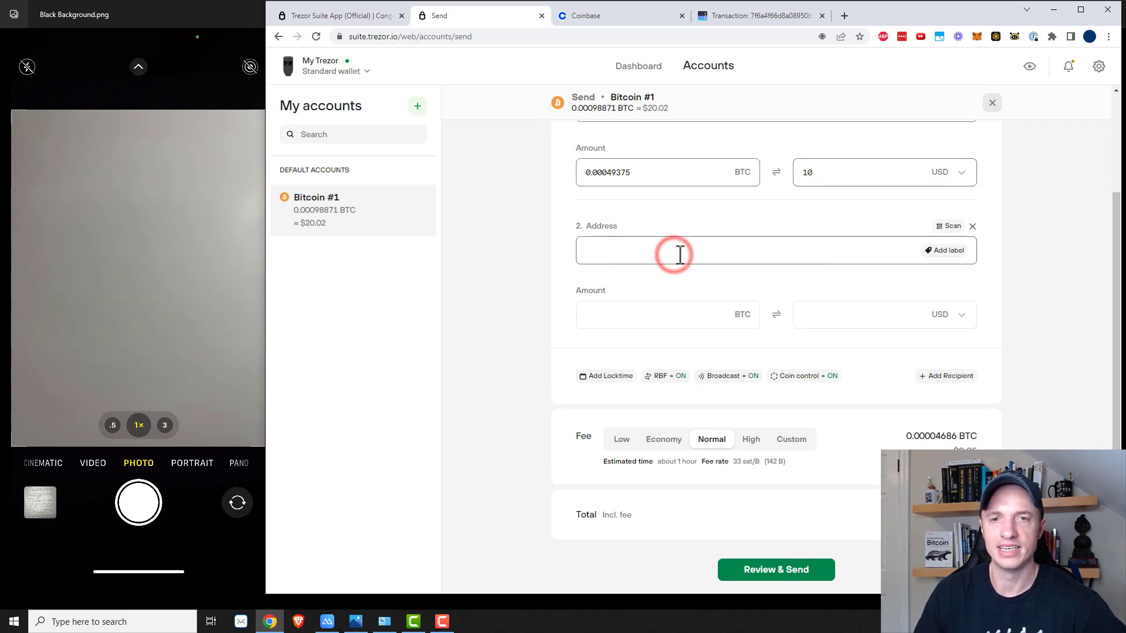
scroll(674, 252, "up", 1)
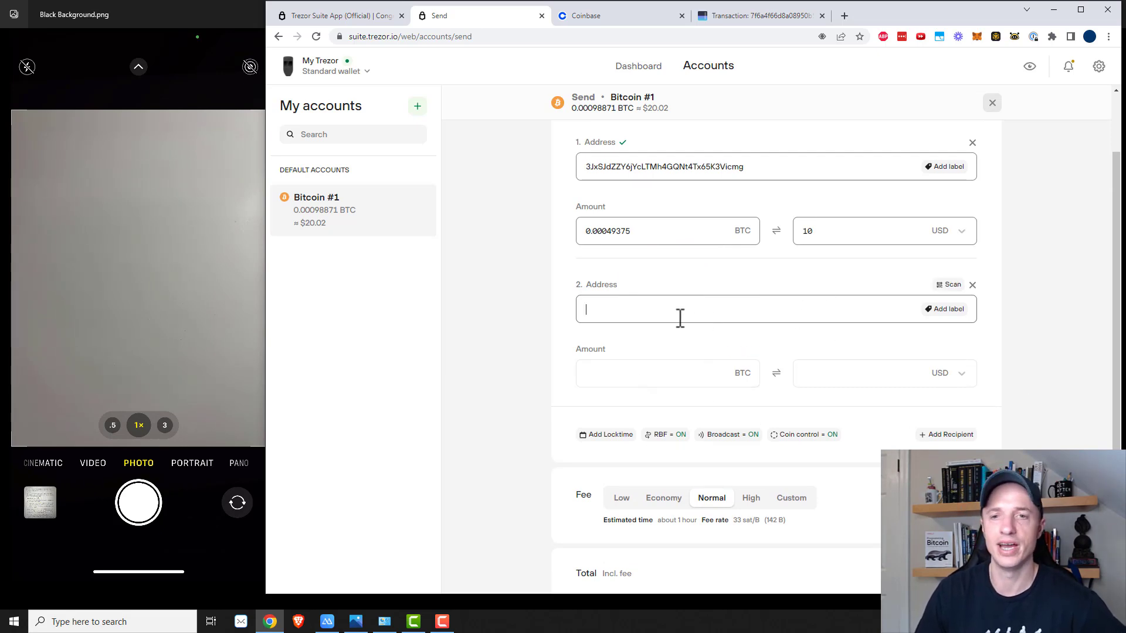
left_click(973, 286)
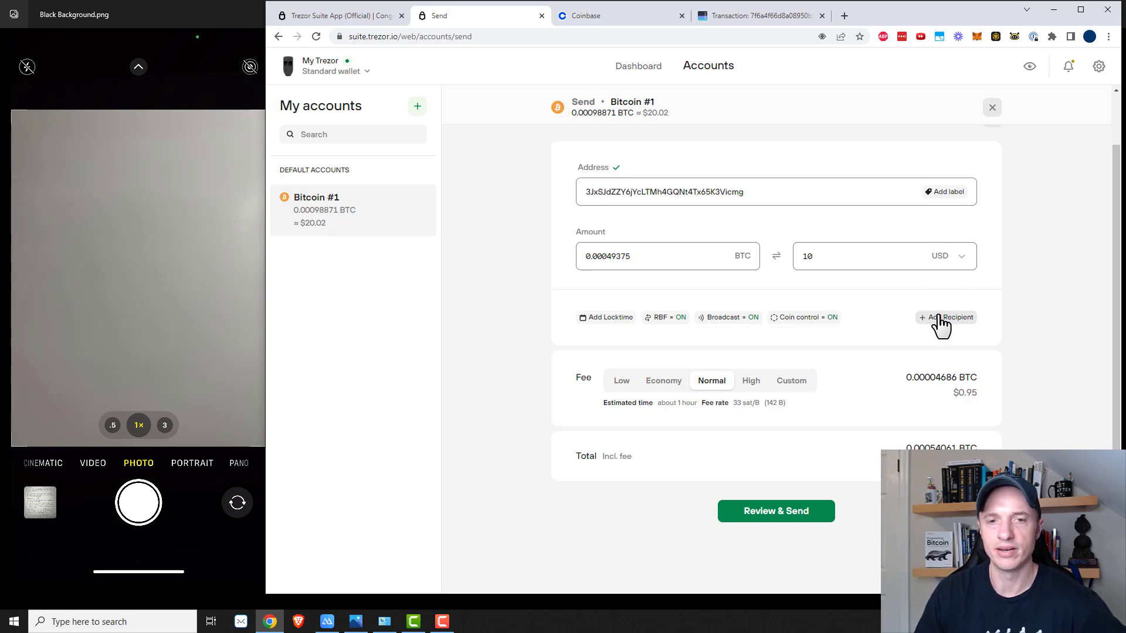
- Compare the Low, Economy, Normal and High fee levels for the transaction
left_click(618, 393)
left_click(661, 382)
left_click(706, 382)
left_click(753, 382)
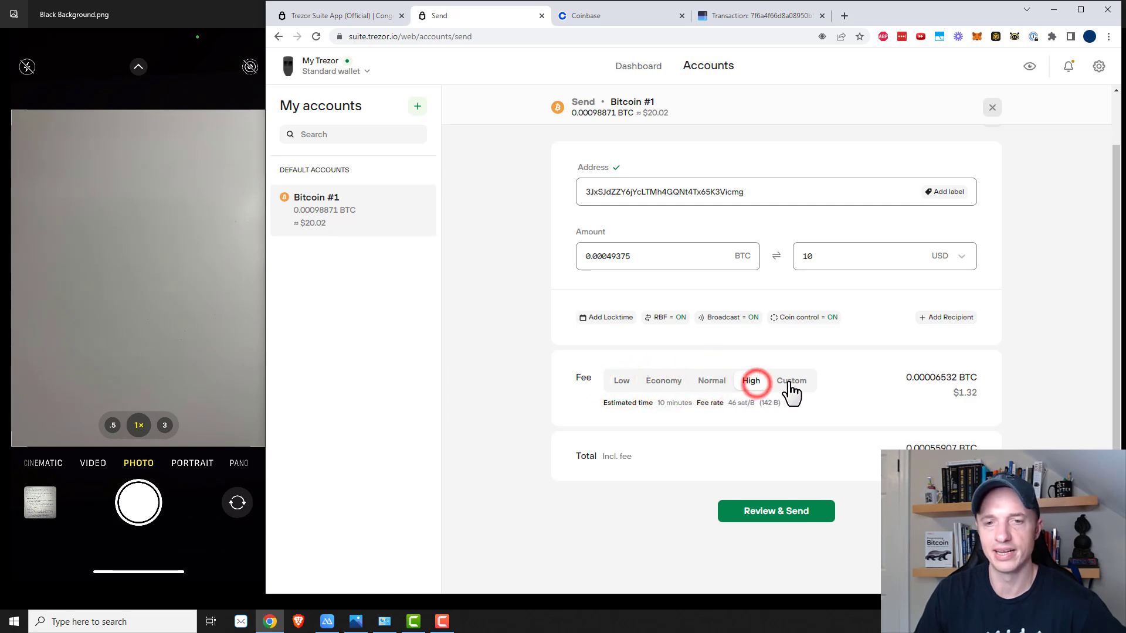
- Switch to a custom fee, check current fee rates on mempool.space and set the fee rate to 20 sat/B
left_click(790, 383)
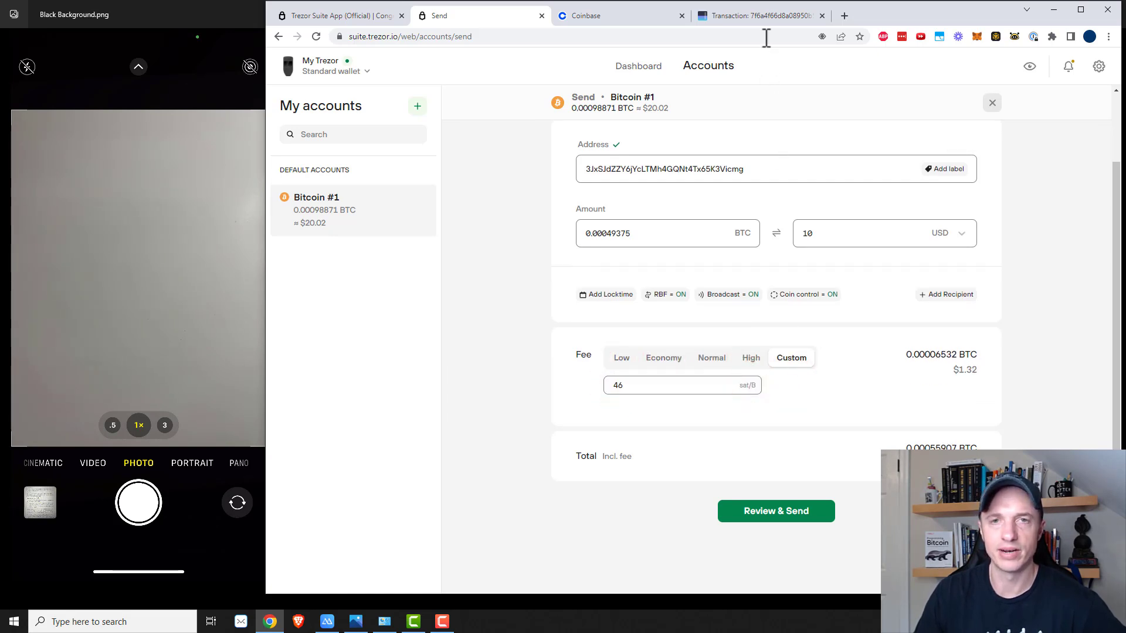
left_click(763, 19)
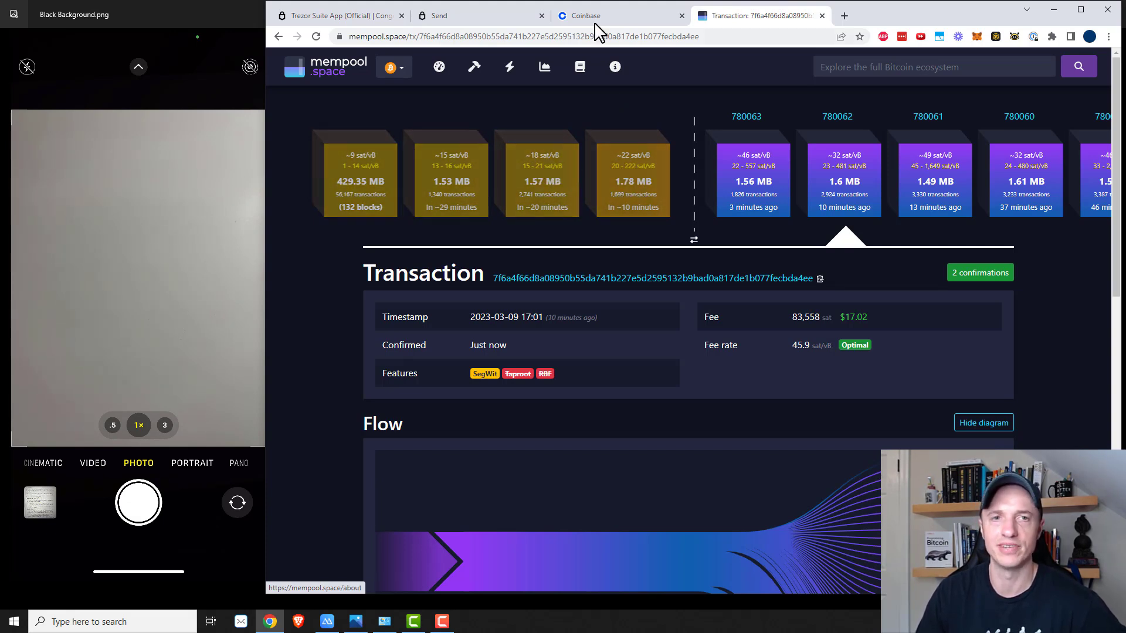
left_click(490, 16)
left_click_drag(689, 386, 555, 382)
type("20")
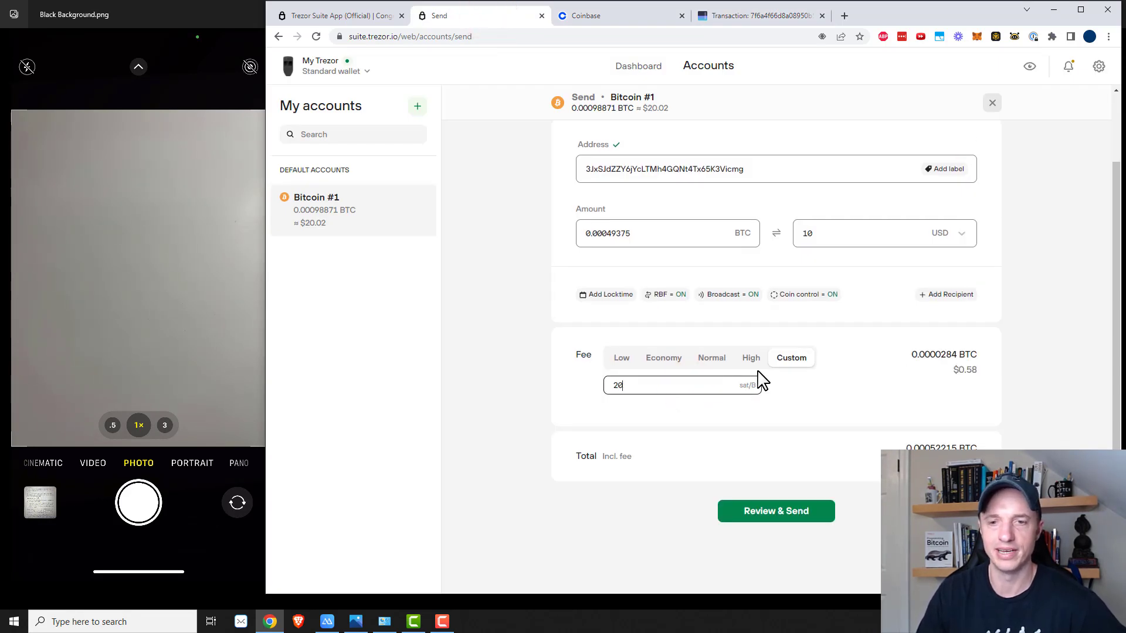
- Check the dollar fee, review the $10 Bitcoin transaction, approve it on the Trezor and send it
left_click(958, 376)
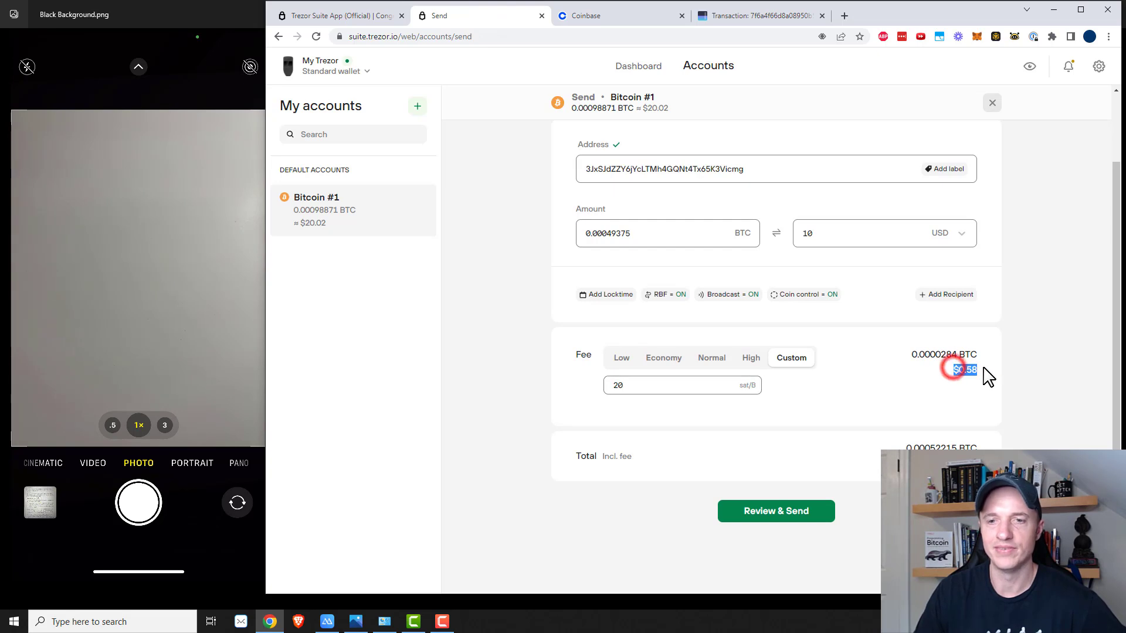
left_click(784, 516)
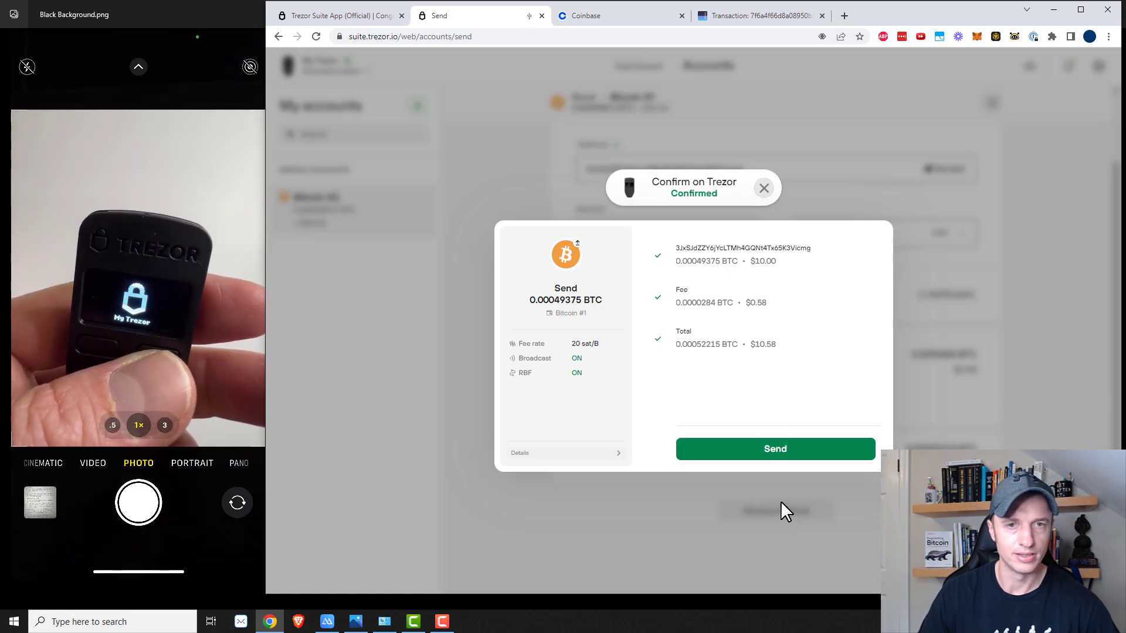
left_click(780, 449)
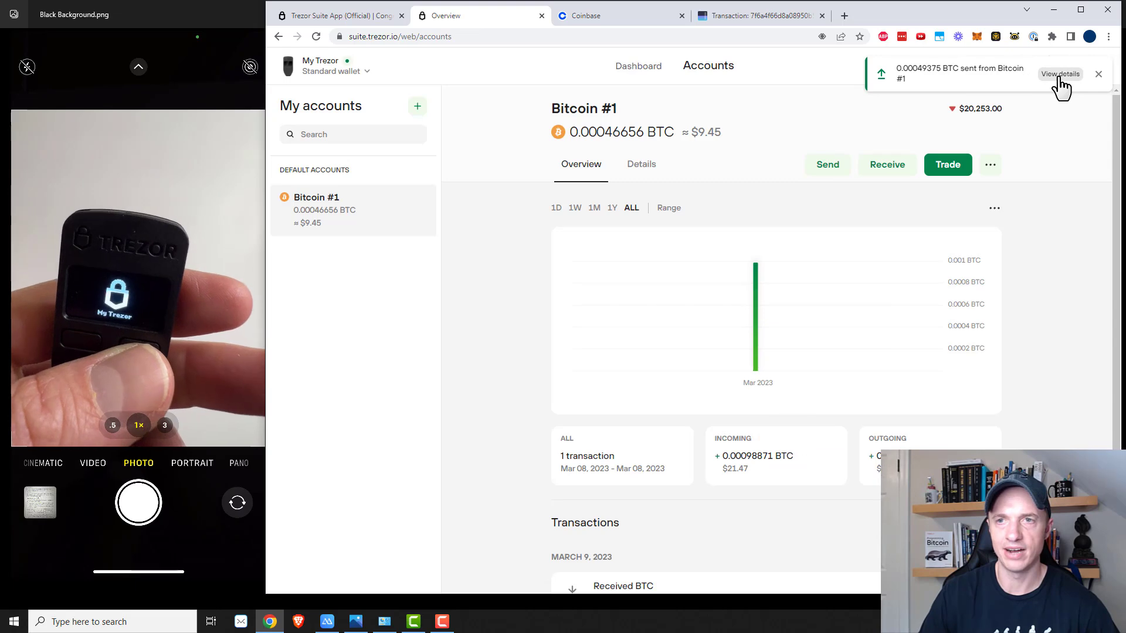
- Return to the Bitcoin #1 account overview, reload the page and find the outgoing transaction under pending transactions
left_click(1061, 74)
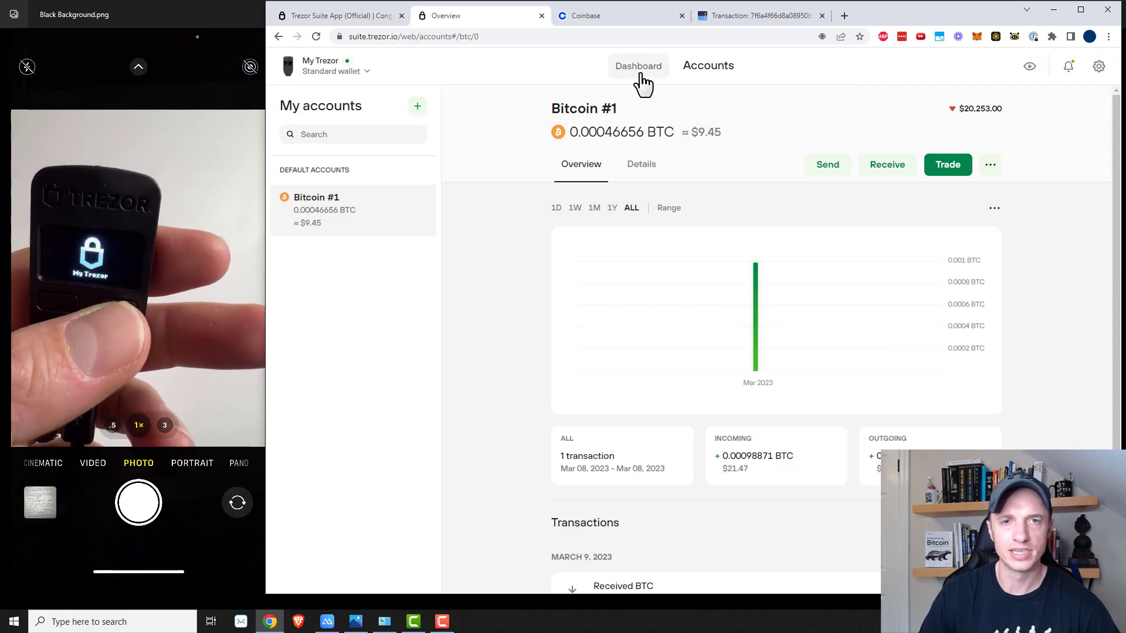
left_click(641, 73)
left_click(704, 78)
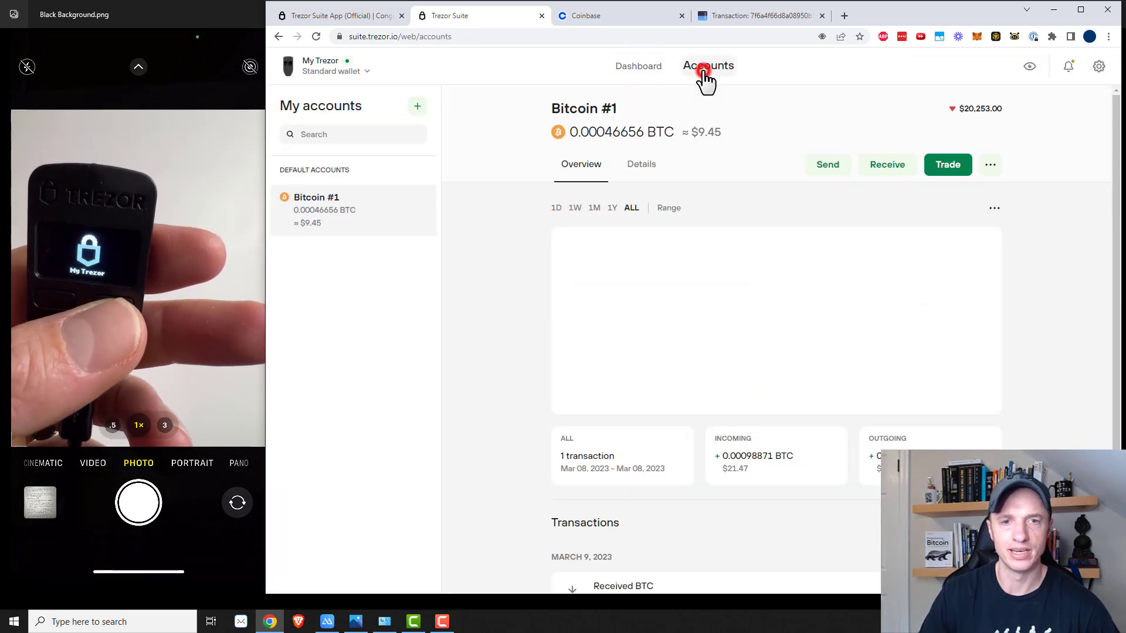
mouse_move(740, 318)
scroll(797, 399, "down", 2)
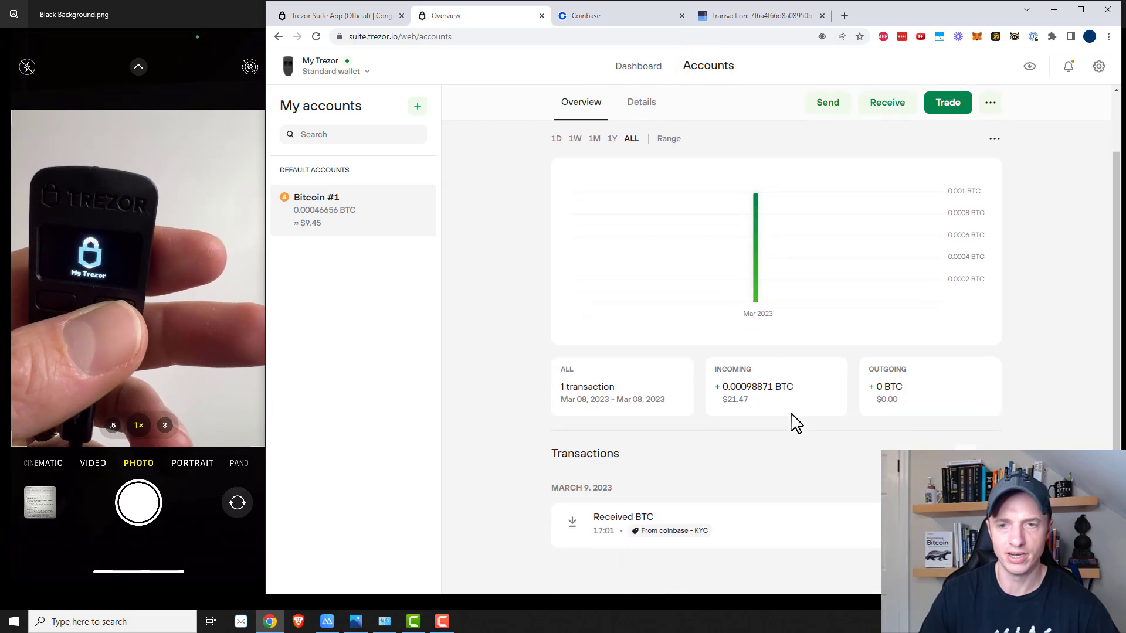
scroll(728, 475, "up", 2)
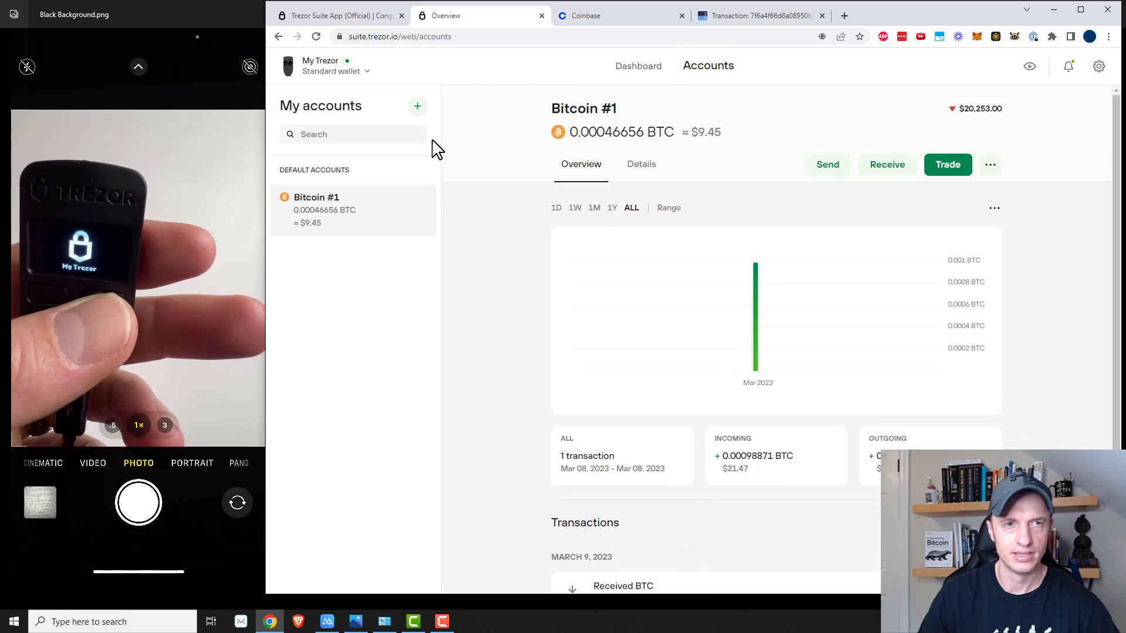
left_click(316, 37)
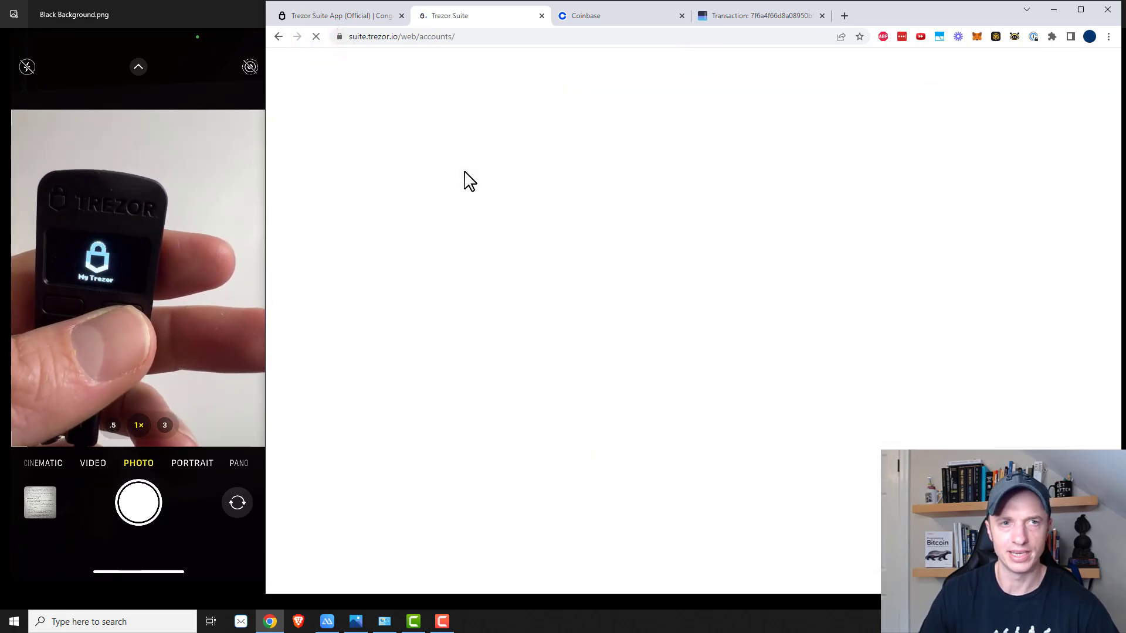
scroll(1054, 334, "down", 1)
scroll(827, 437, "down", 1)
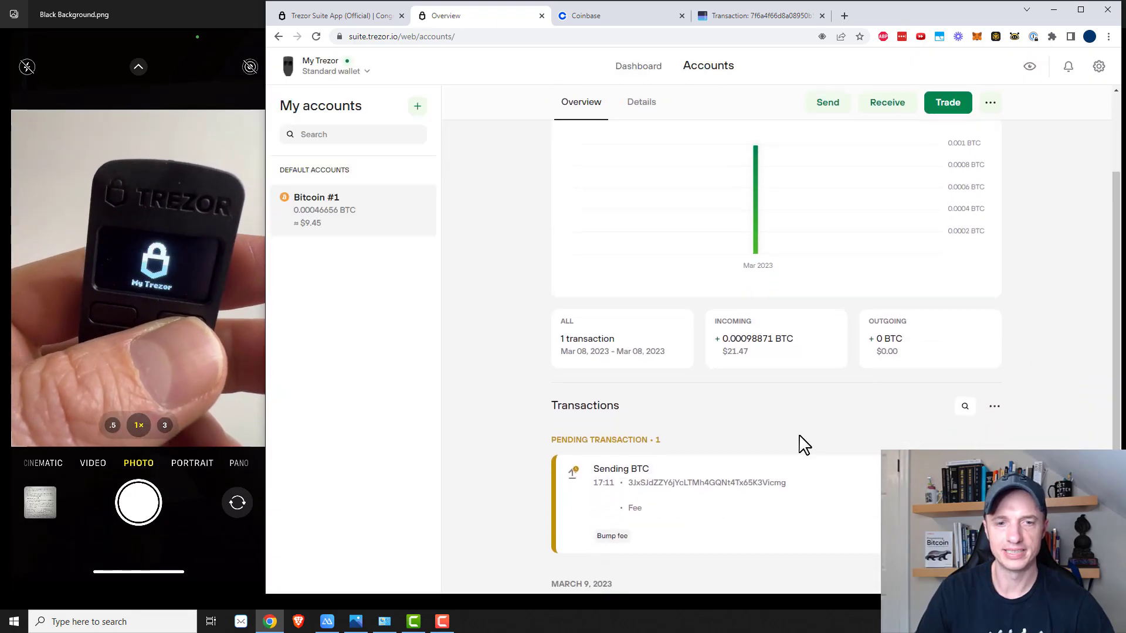
- Open the pending transaction's details, view it in the Trezor Bitcoin Explorer and copy its transaction ID
left_click(648, 473)
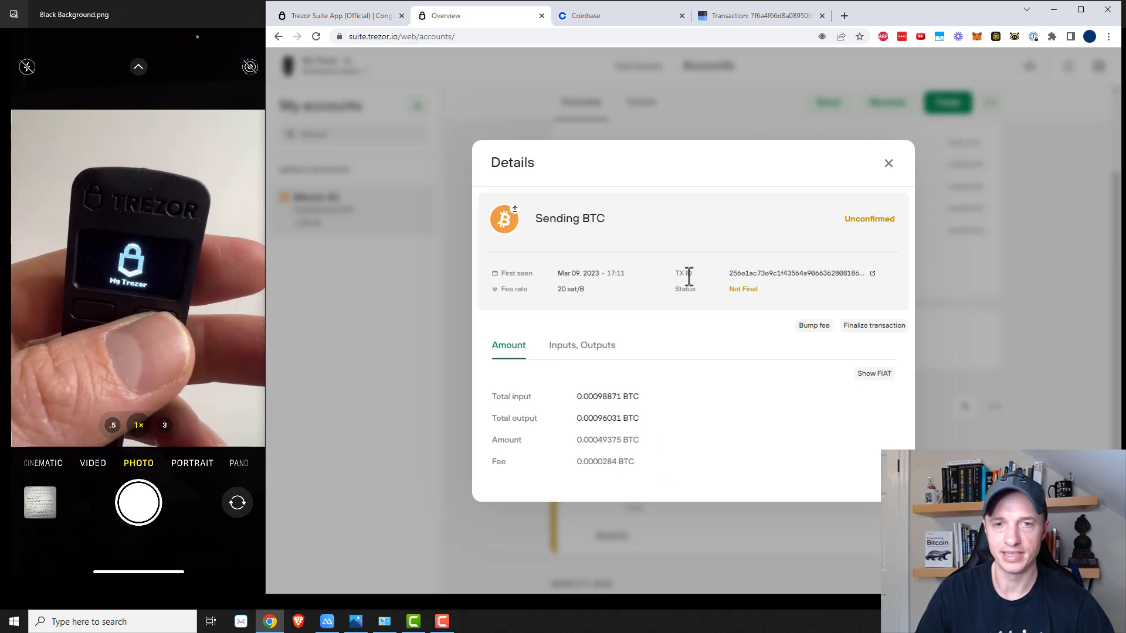
left_click(873, 274)
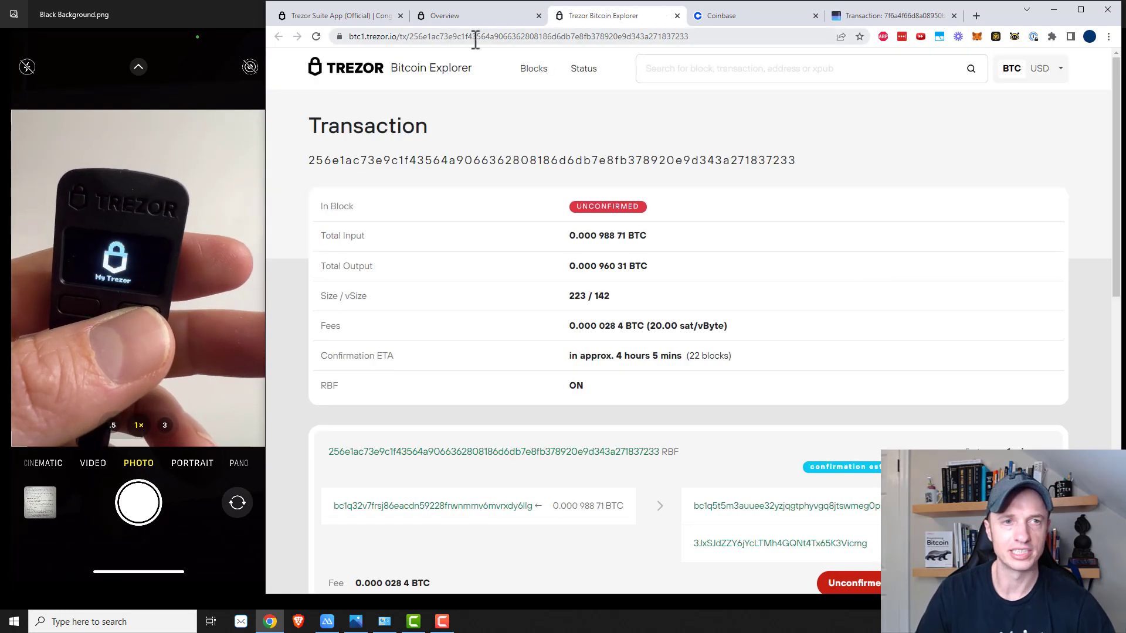
double_click(503, 38)
right_click(531, 36)
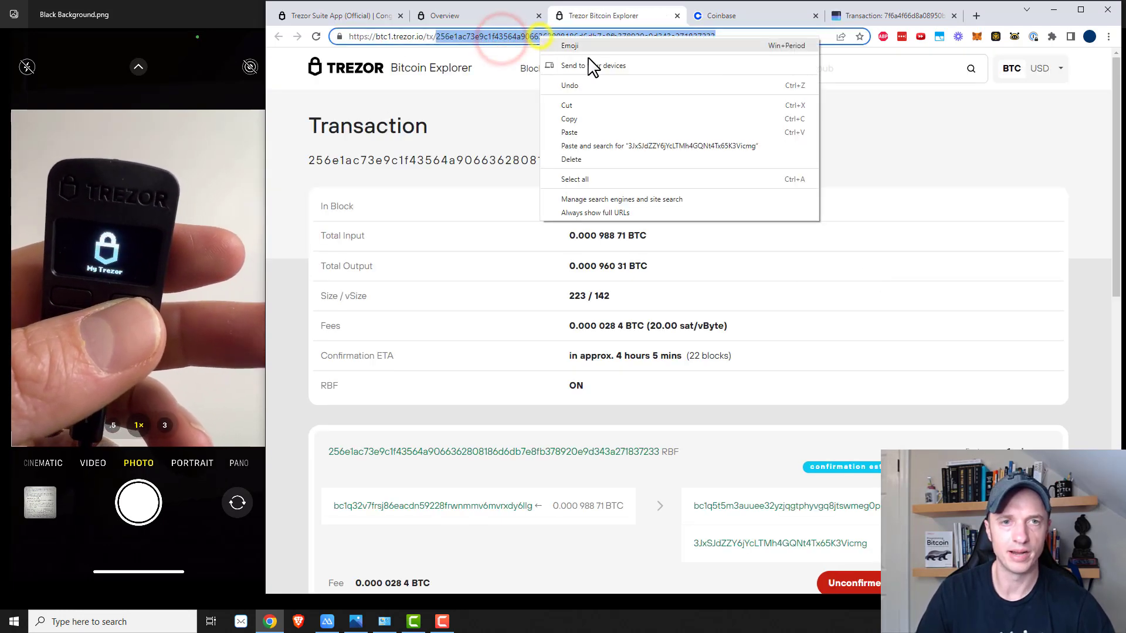
left_click(593, 120)
- Look up the copied transaction ID on mempool.space
left_click(890, 14)
right_click(900, 68)
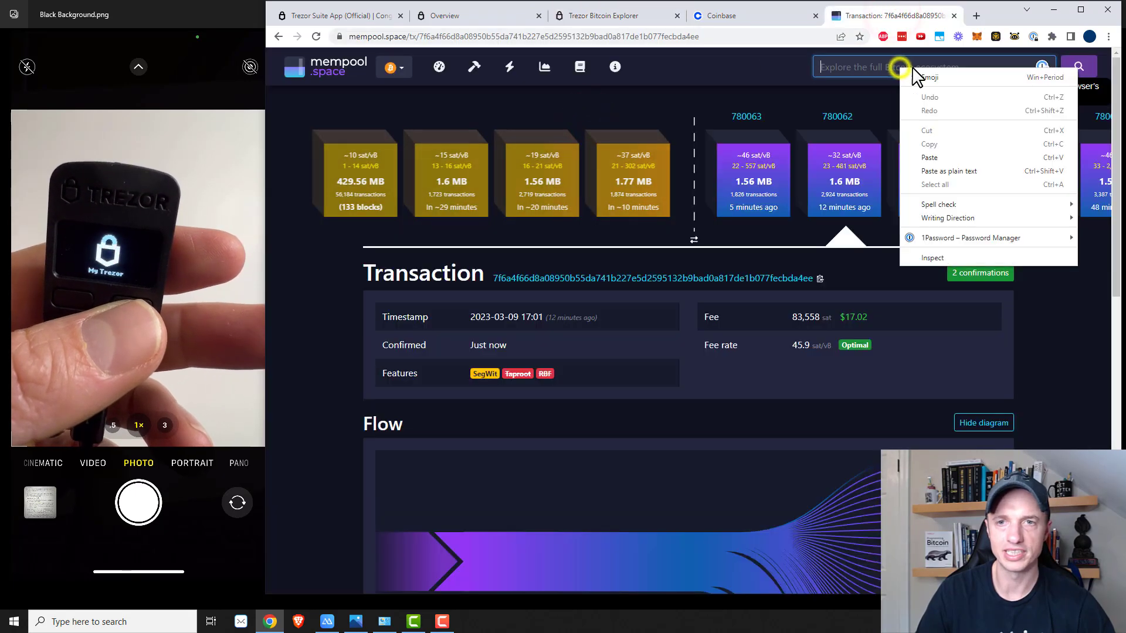
left_click(930, 157)
left_click(1079, 70)
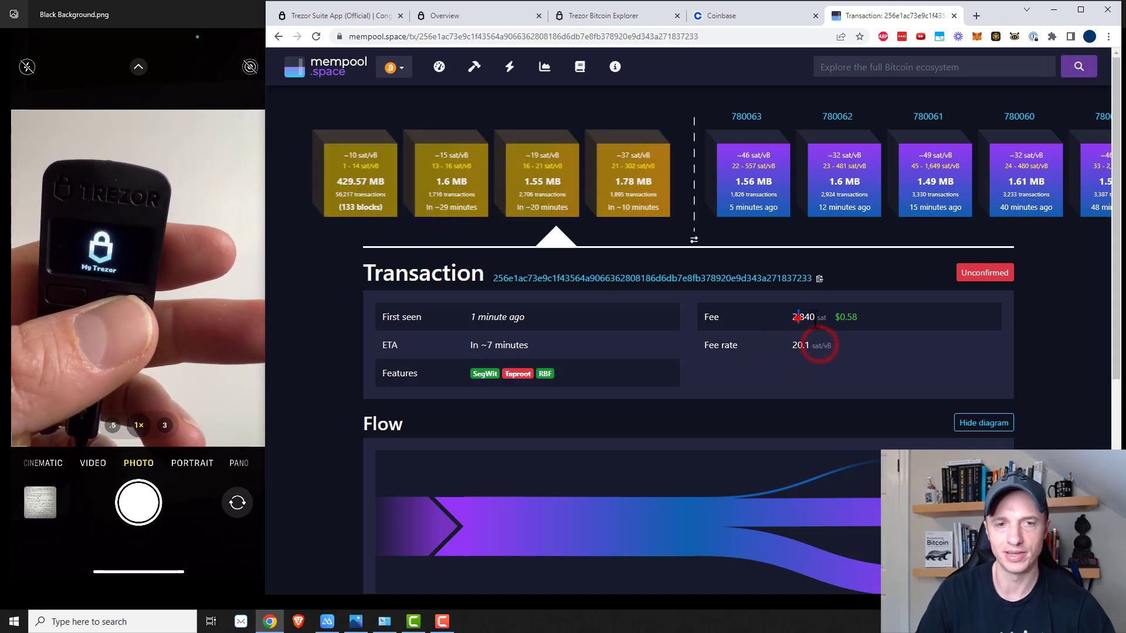
- Examine the transaction's fee, SegWit and RBF features, flow diagram, and inputs and outputs
left_click_drag(797, 316, 825, 318)
mouse_move(487, 374)
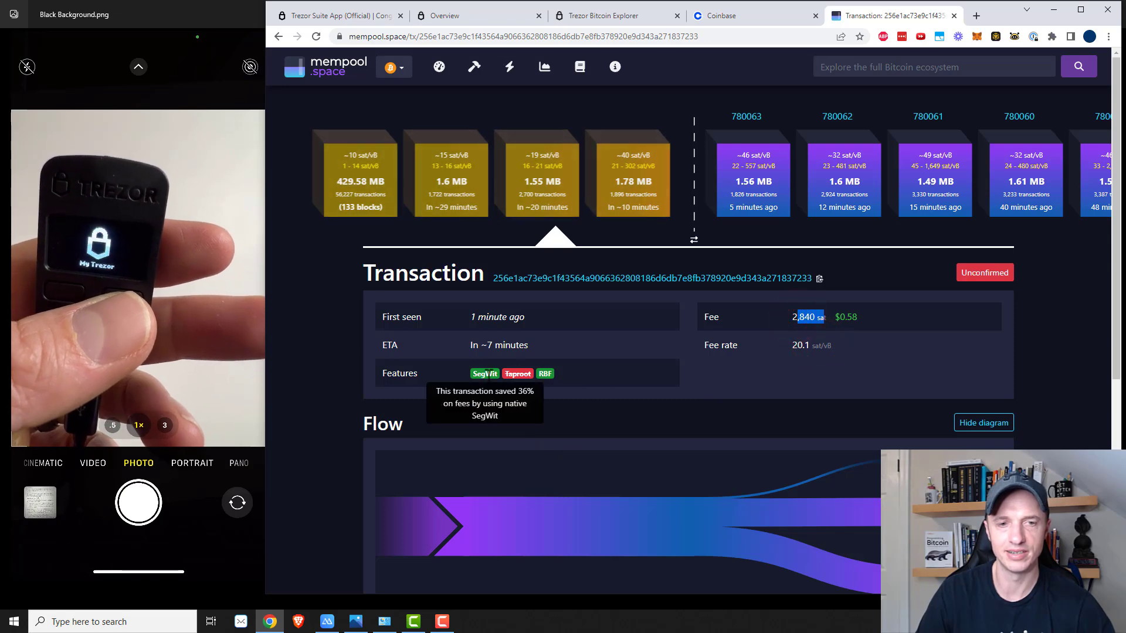
mouse_move(545, 375)
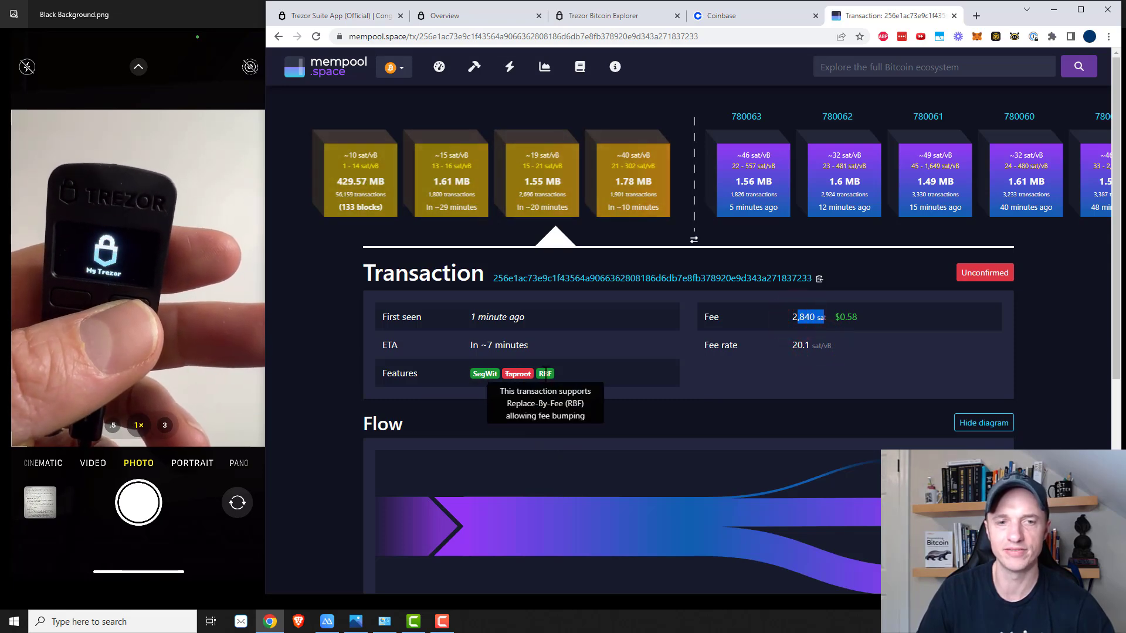
scroll(548, 389, "down", 2)
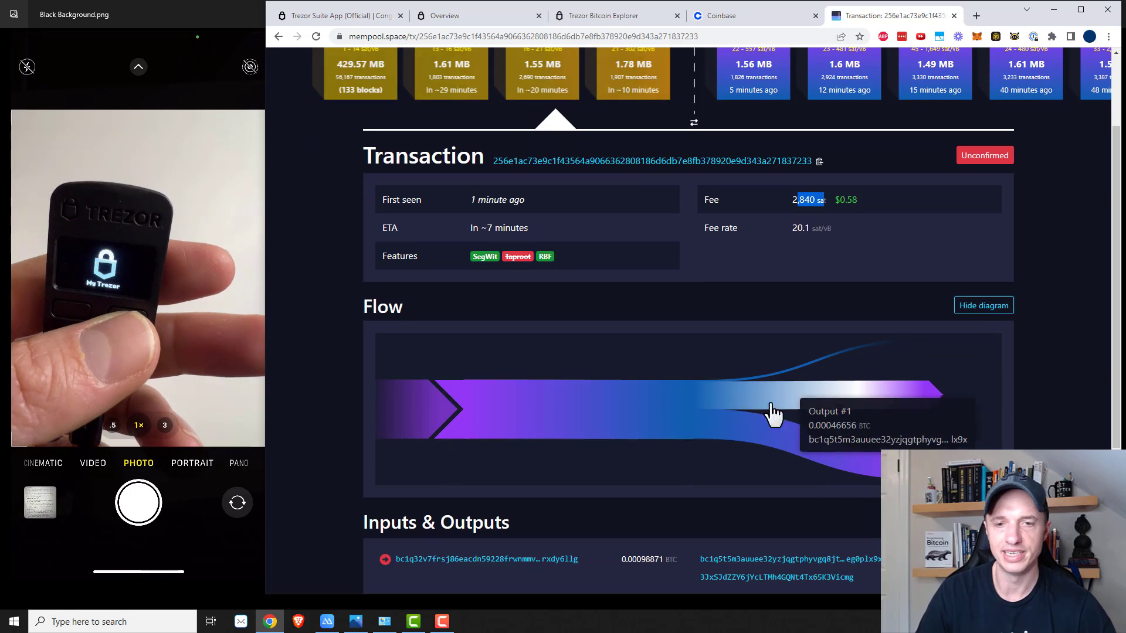
scroll(679, 429, "down", 1)
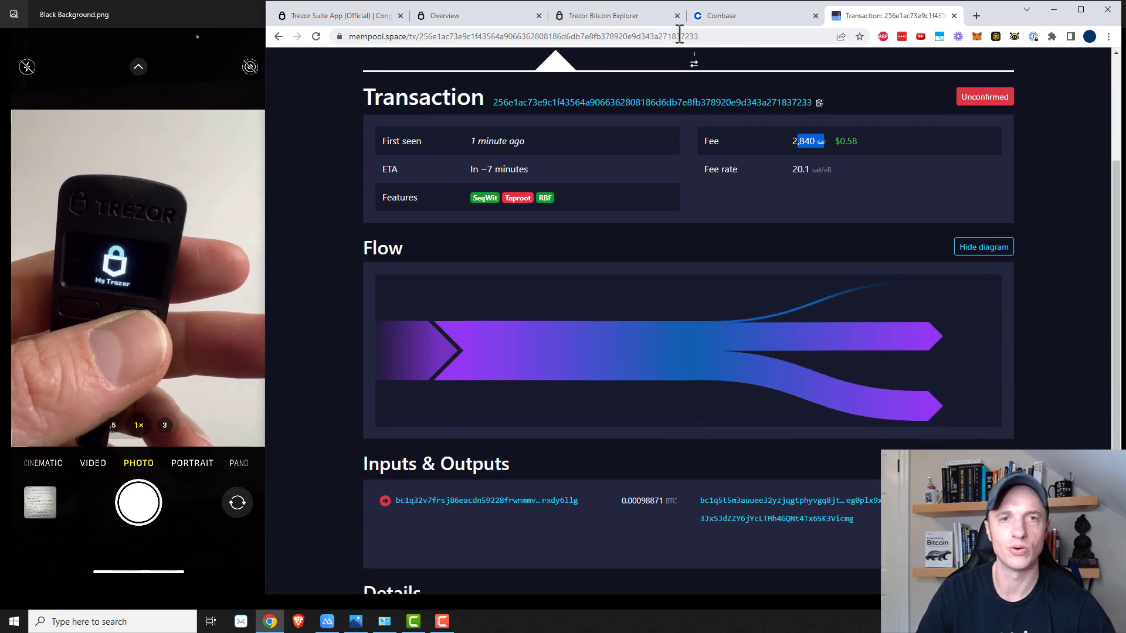
- Return to Trezor Suite, close the transaction details and view the account's pending and received transactions
left_click(466, 19)
left_click(888, 163)
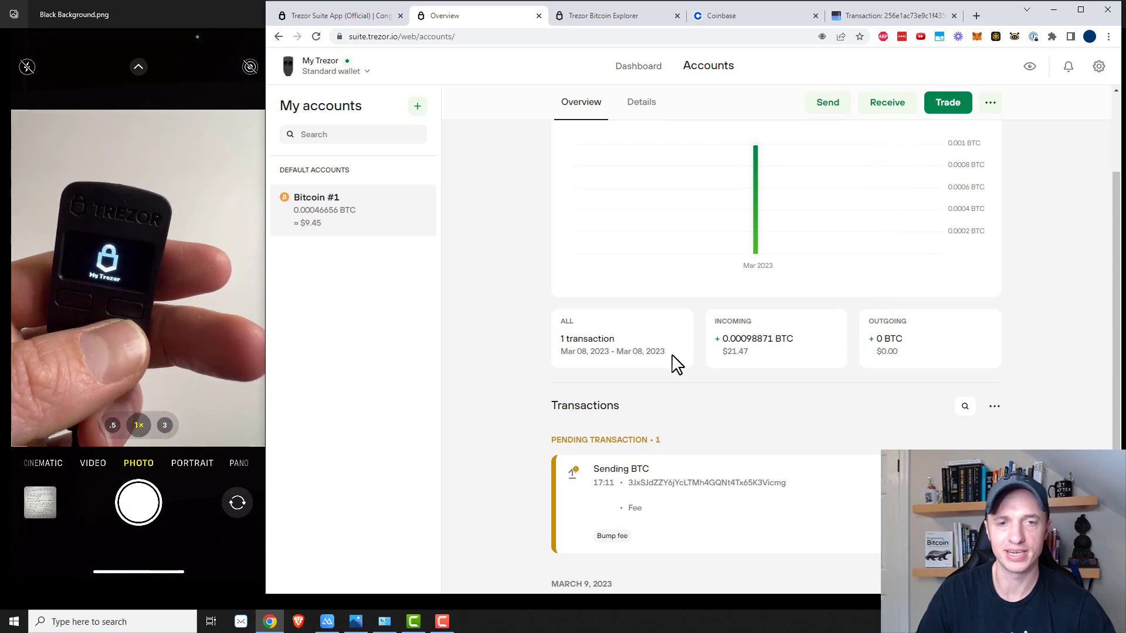
scroll(698, 362, "down", 2)
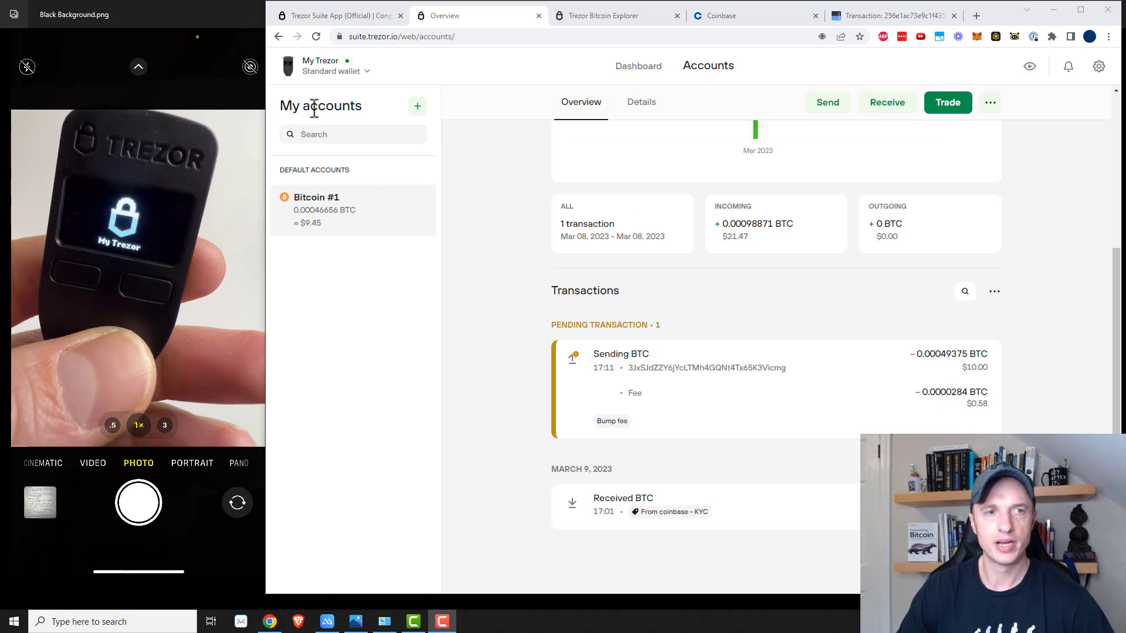
- Add another Bitcoin account, look over the available account types and keep SegWit (BIP84, P2WPKH, Bech32)
left_click(417, 106)
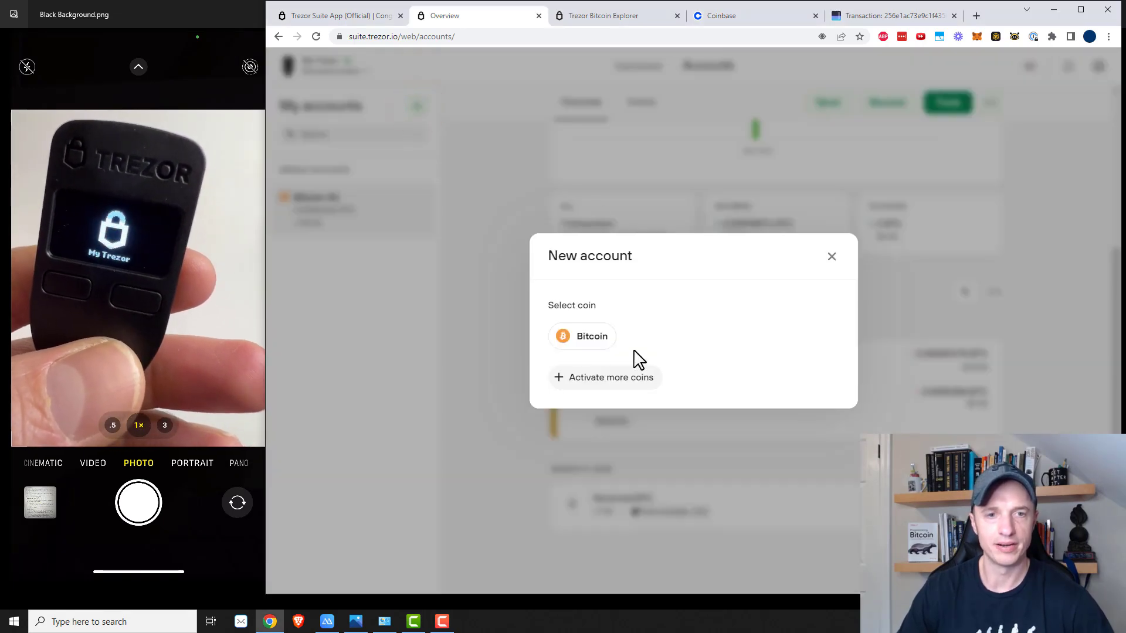
left_click(588, 339)
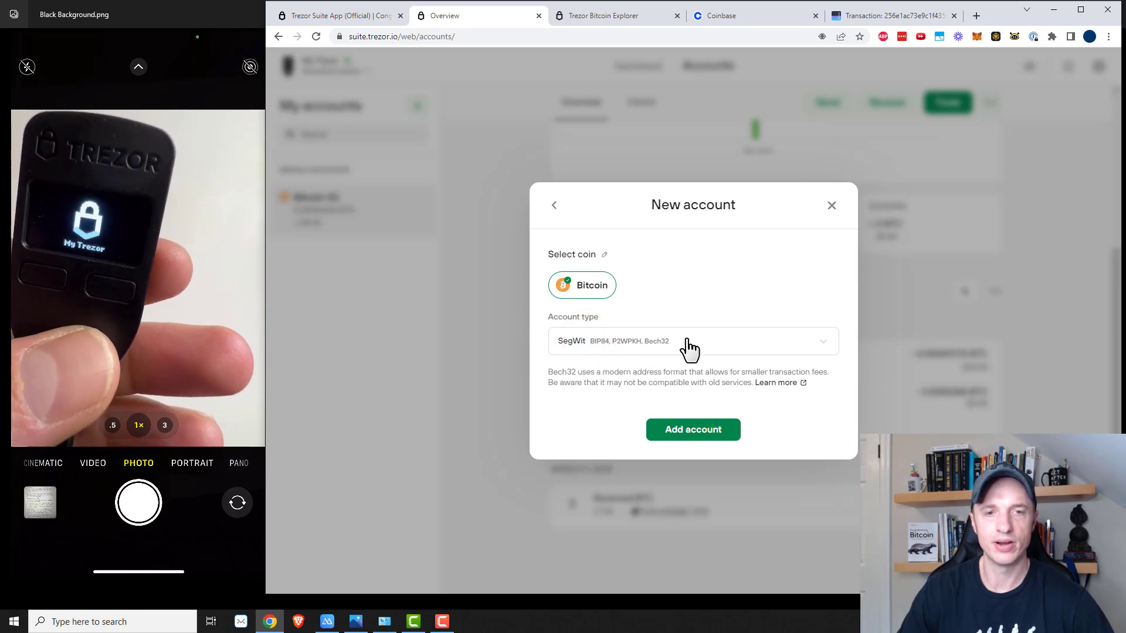
left_click(687, 341)
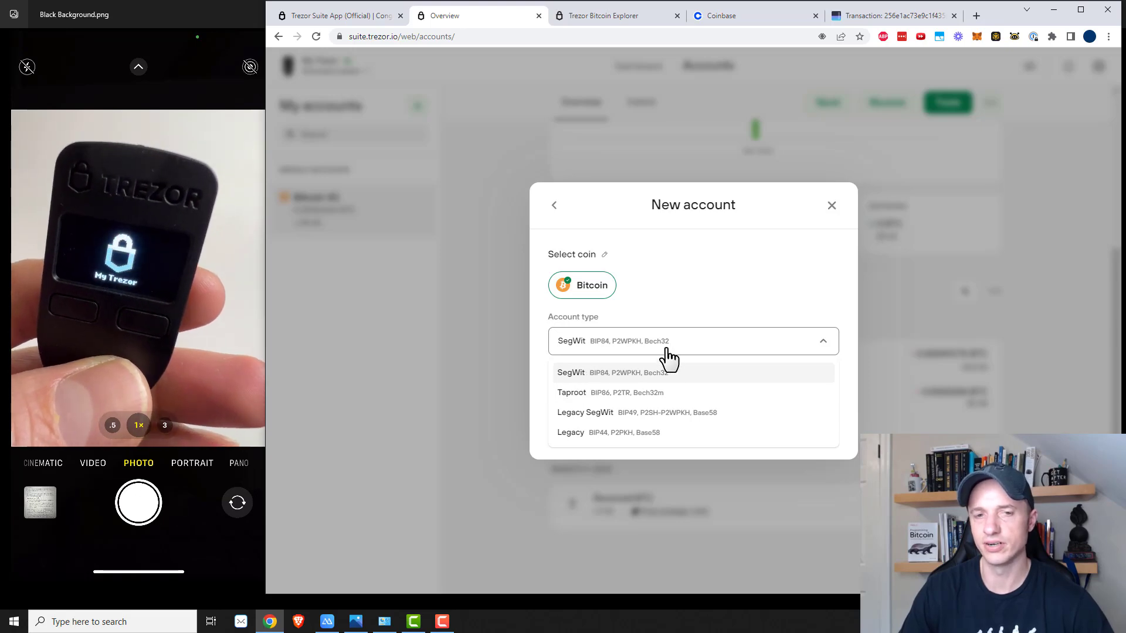
left_click(712, 292)
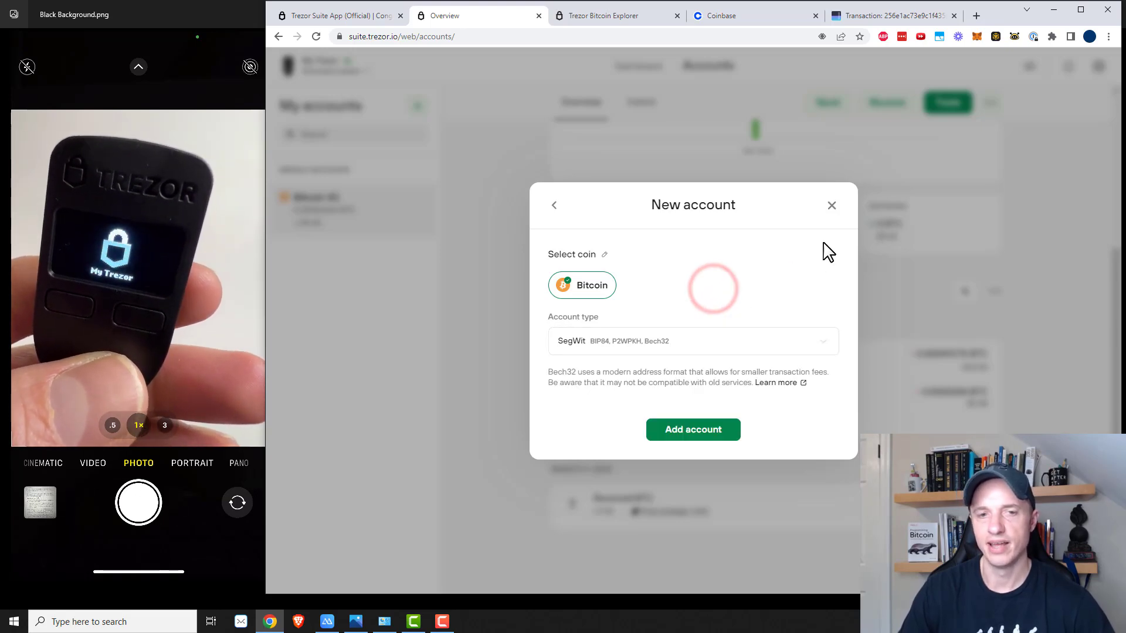
left_click(685, 429)
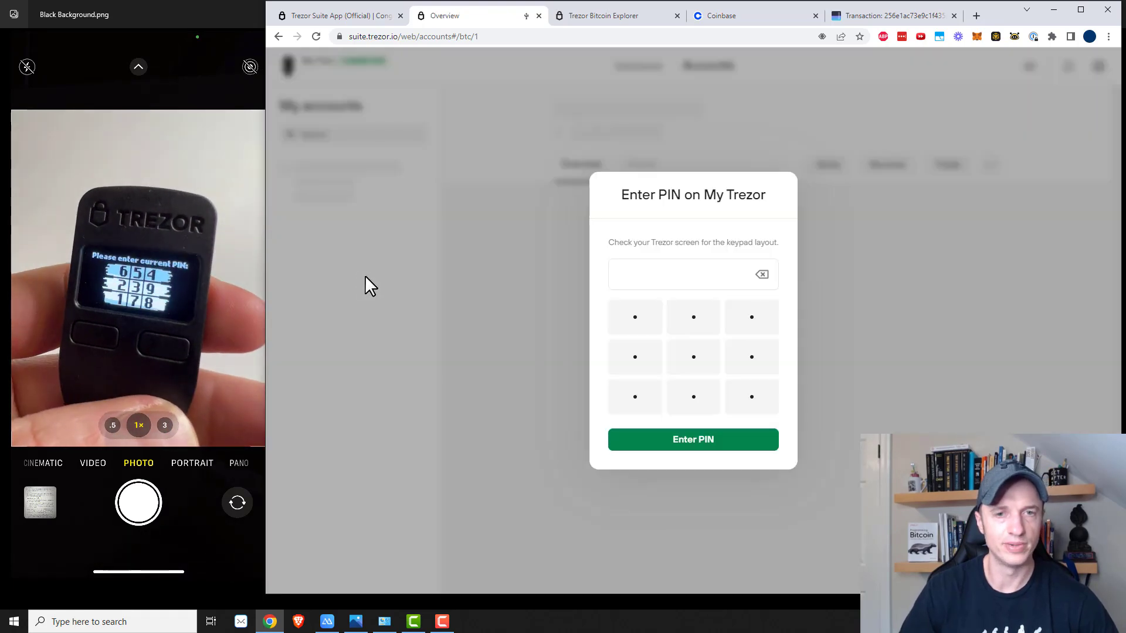
- Unlock the Trezor by entering its PIN according to the keypad layout on the device
left_click(635, 394)
left_click(635, 359)
left_click(695, 359)
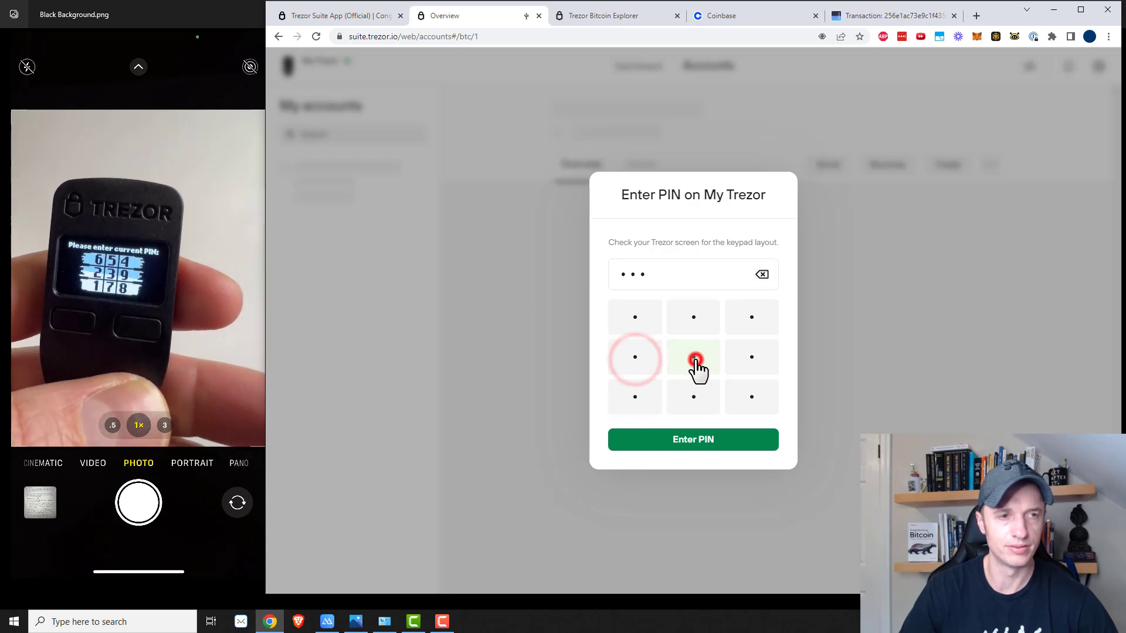
left_click(753, 320)
left_click(707, 444)
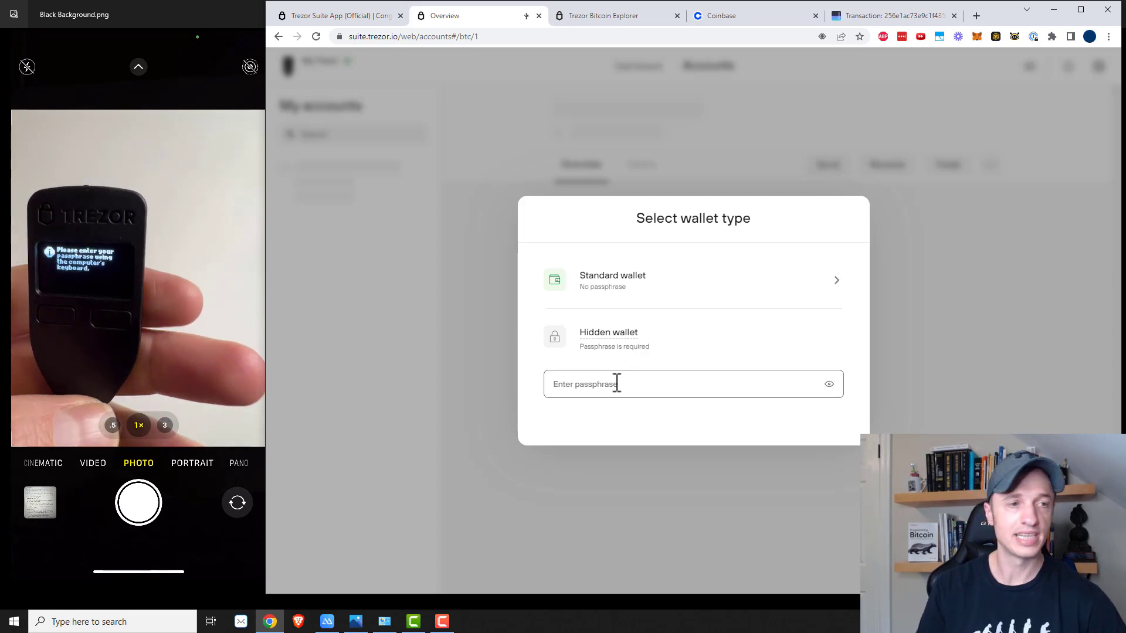
- Access a hidden wallet with its passphrase, and confirm the empty wallet by re-entering the passphrase and acknowledging that it cannot be retrieved
type("••")
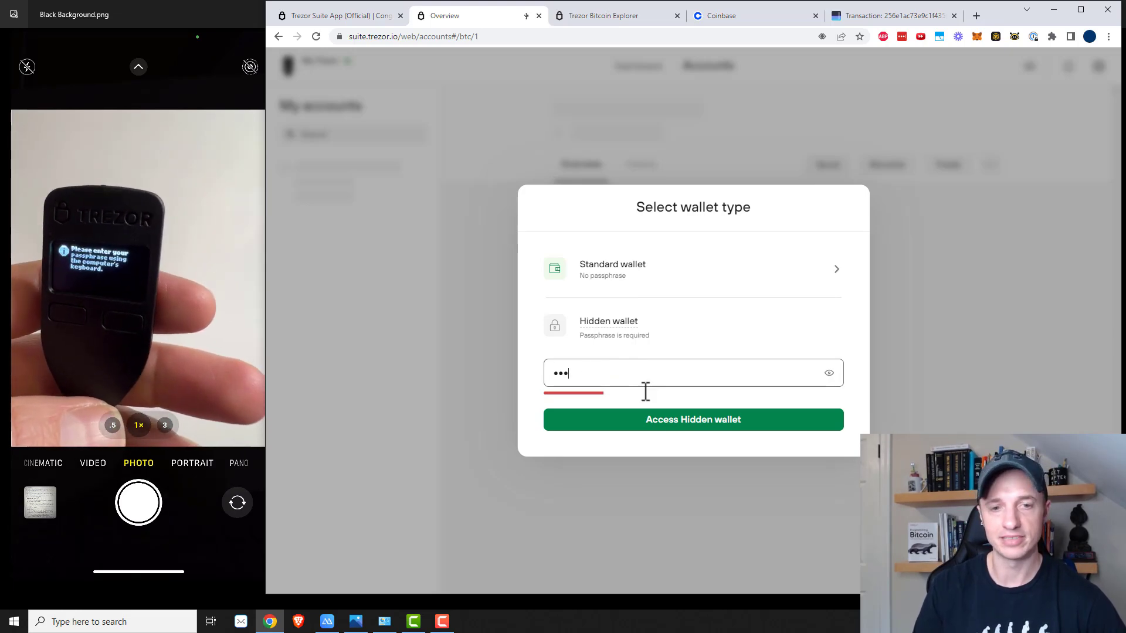
left_click(672, 424)
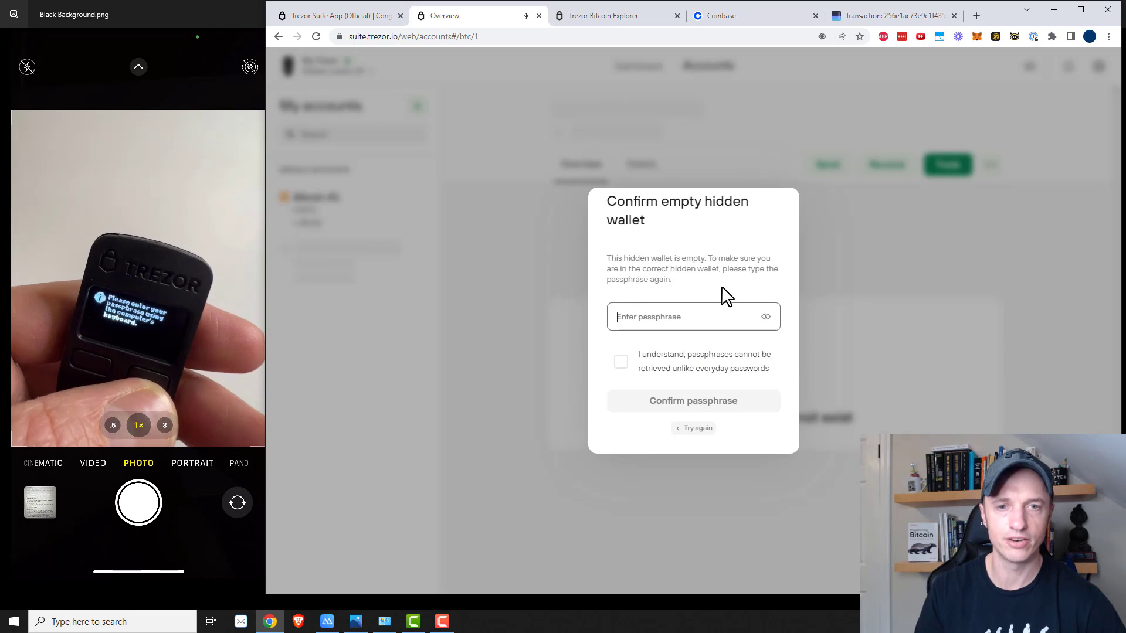
type("••")
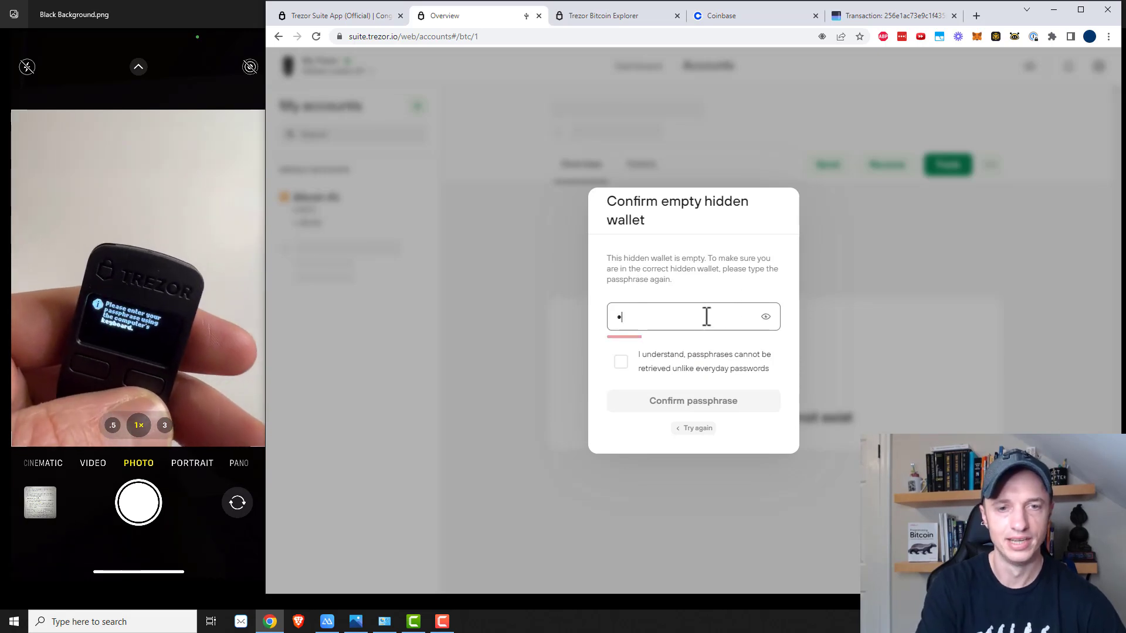
left_click(619, 367)
left_click(641, 318)
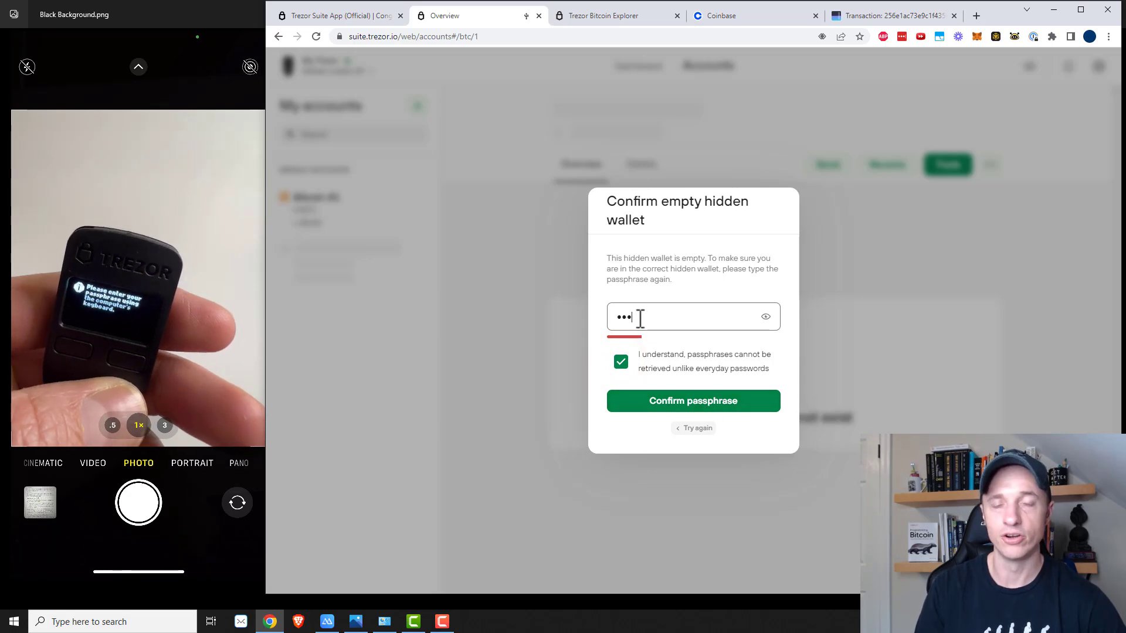
left_click(693, 402)
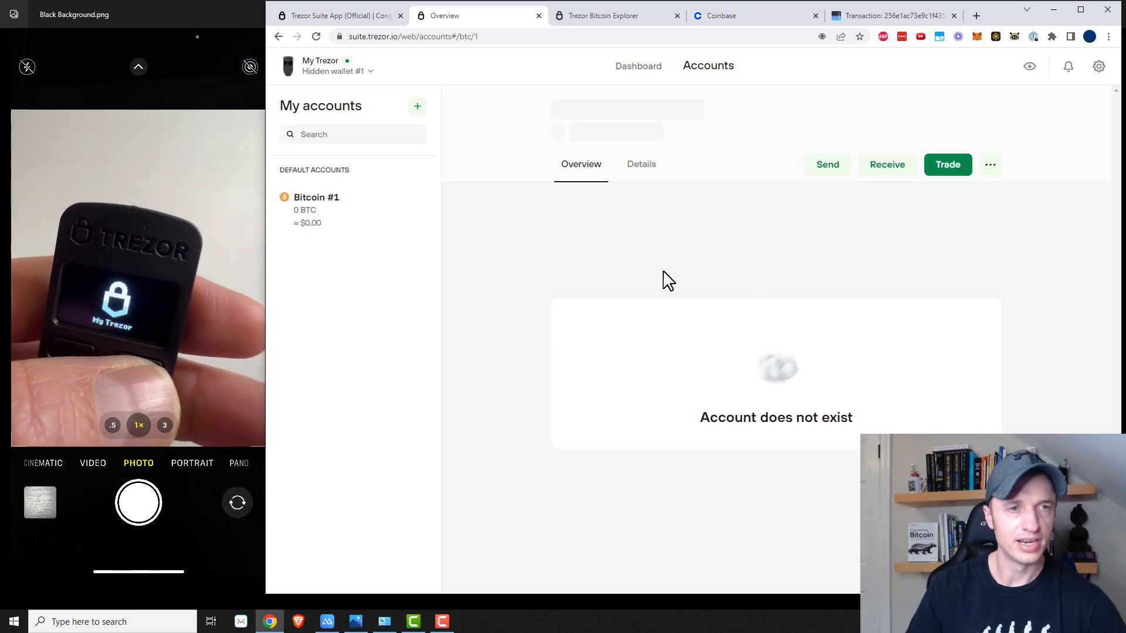
- View the list of wallets on the connected My Trezor device and close it
left_click(374, 74)
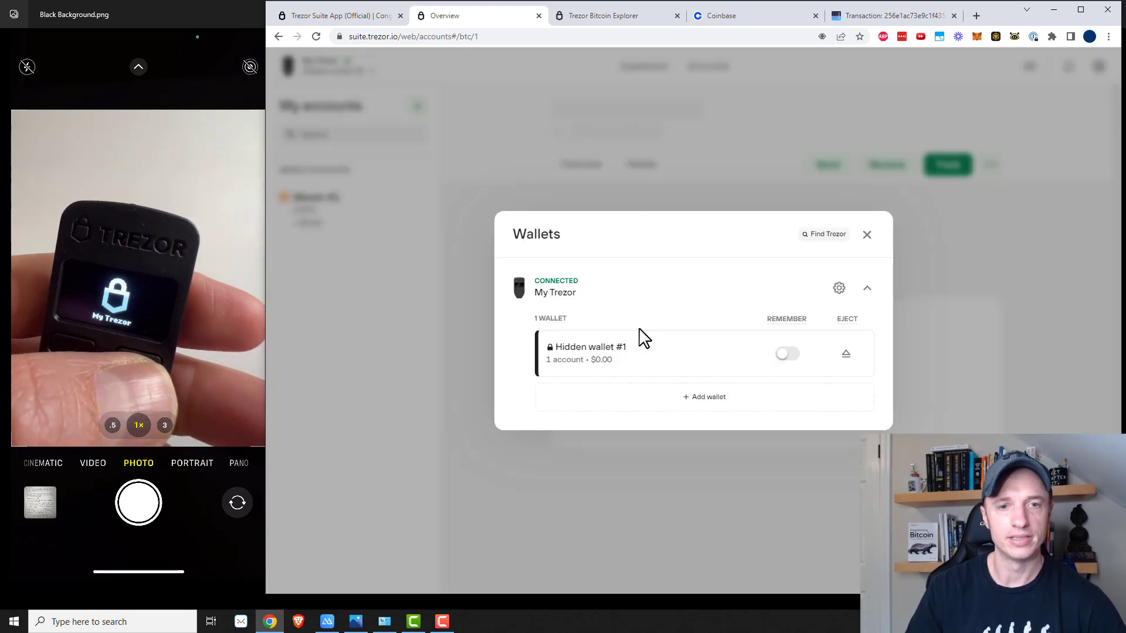
left_click(866, 235)
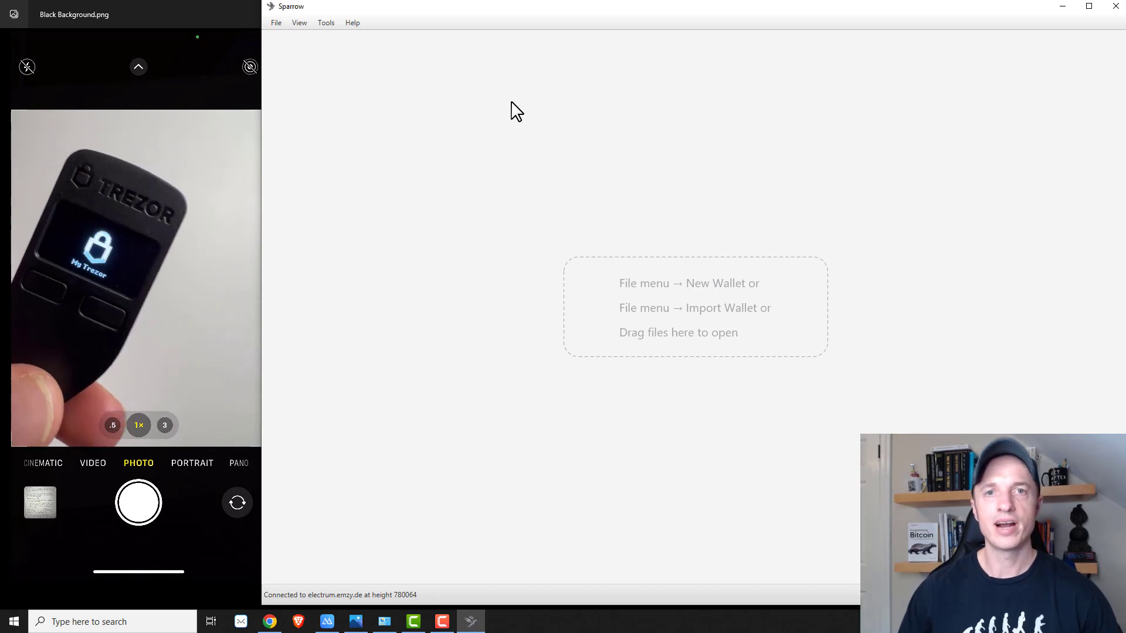
- Create a new wallet named "Trezor Demo"
left_click(273, 22)
left_click(281, 37)
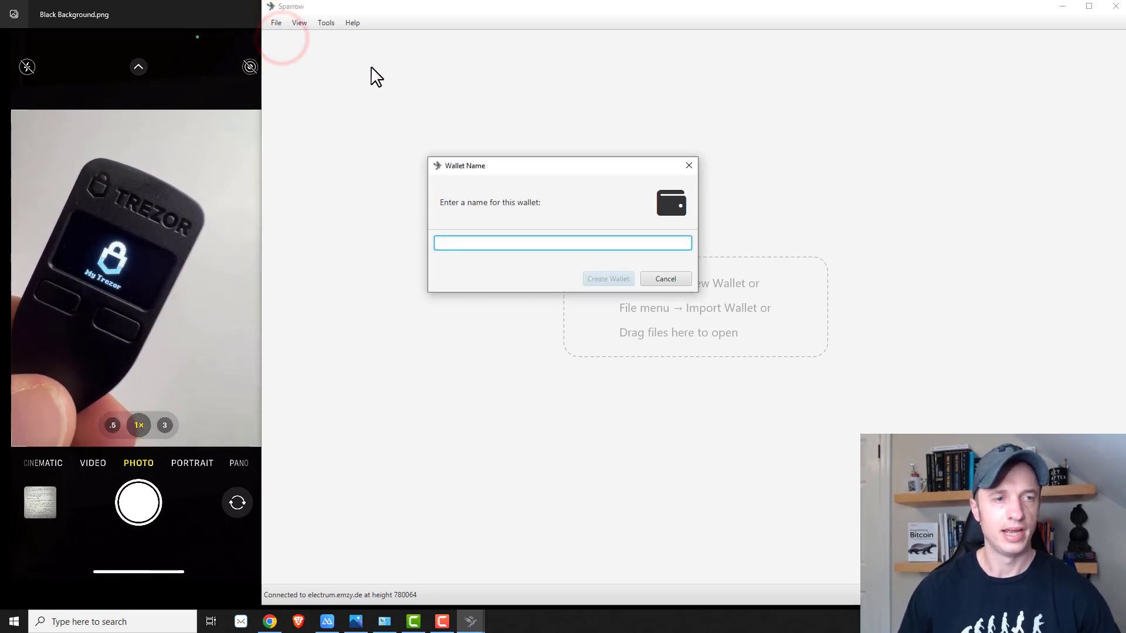
type("T")
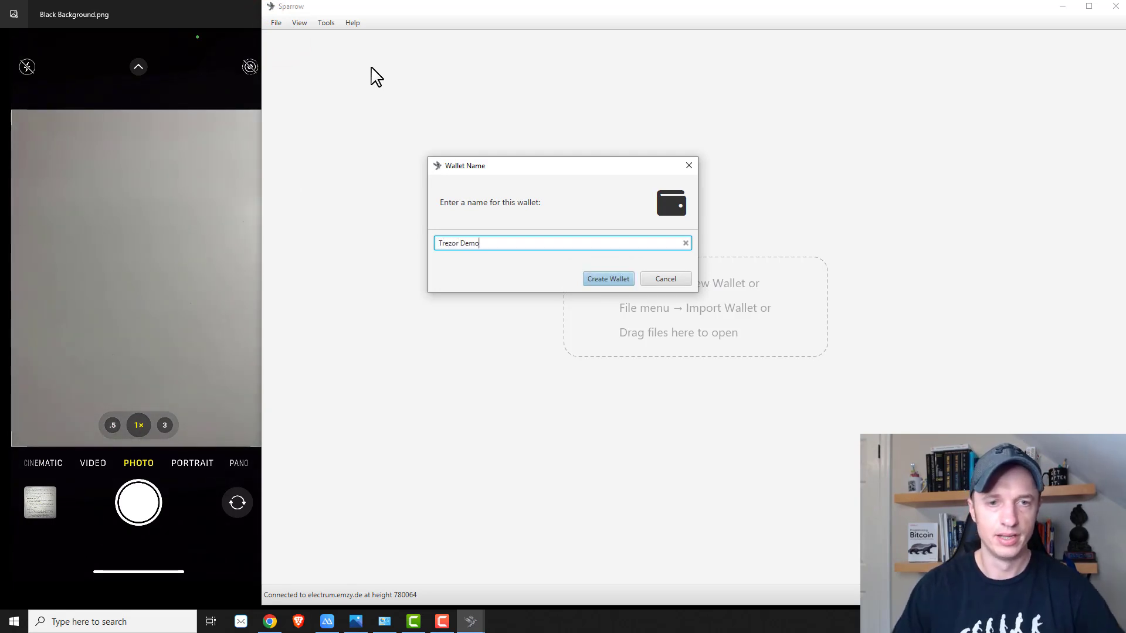
type("rezor Demo")
left_click(610, 277)
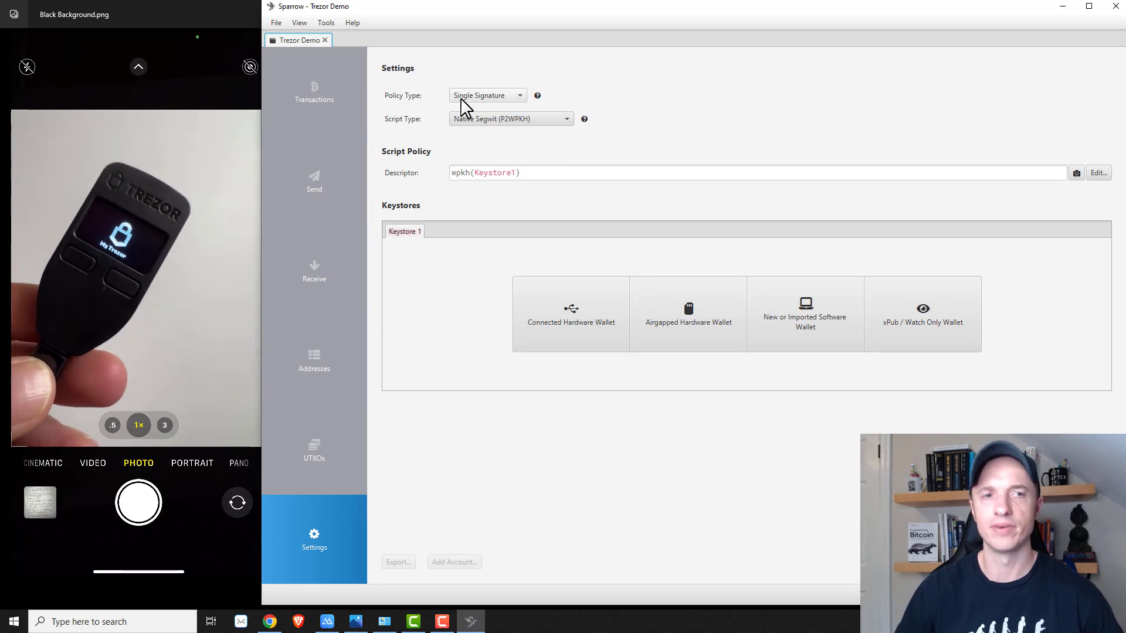
- Review the policy and script type options, keeping Single Signature and Native Segwit (P2WPKH)
left_click(484, 96)
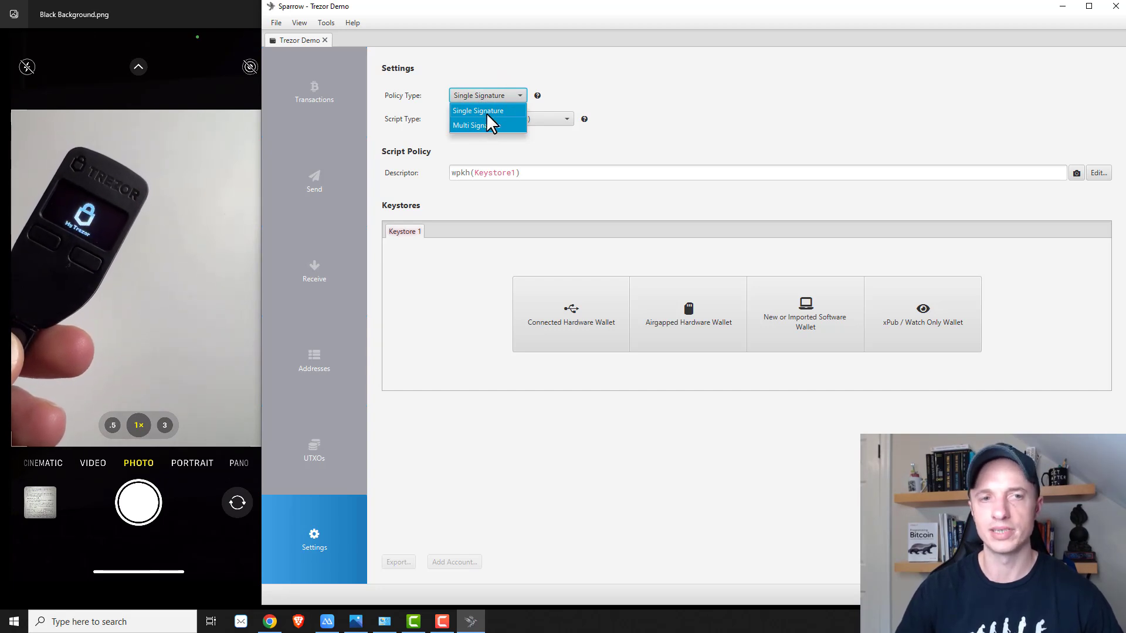
left_click(487, 111)
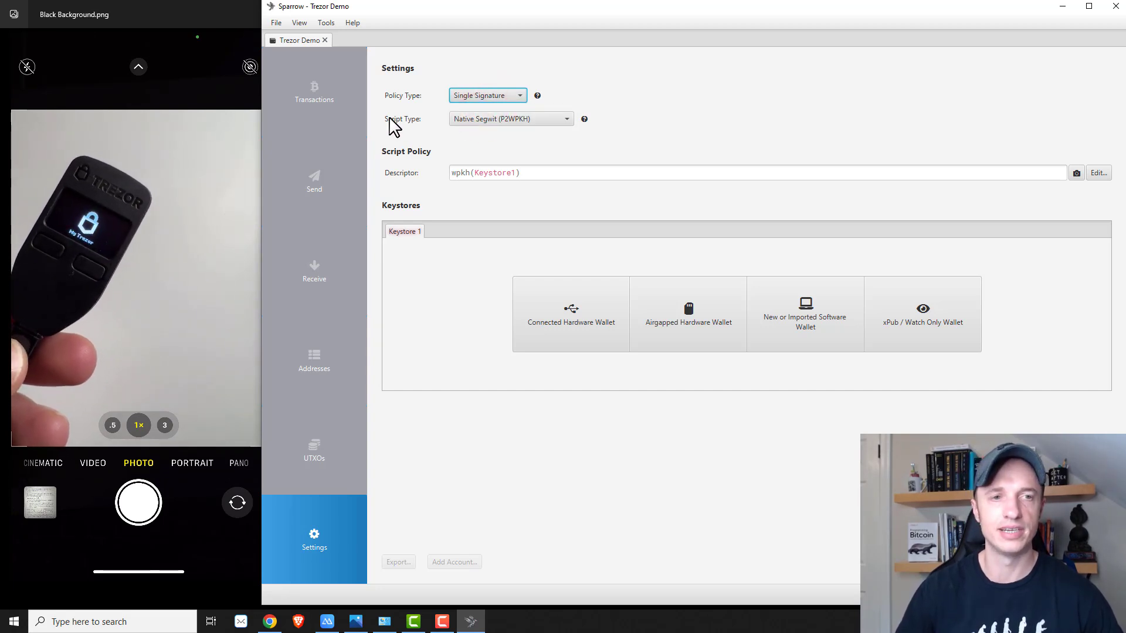
left_click(501, 119)
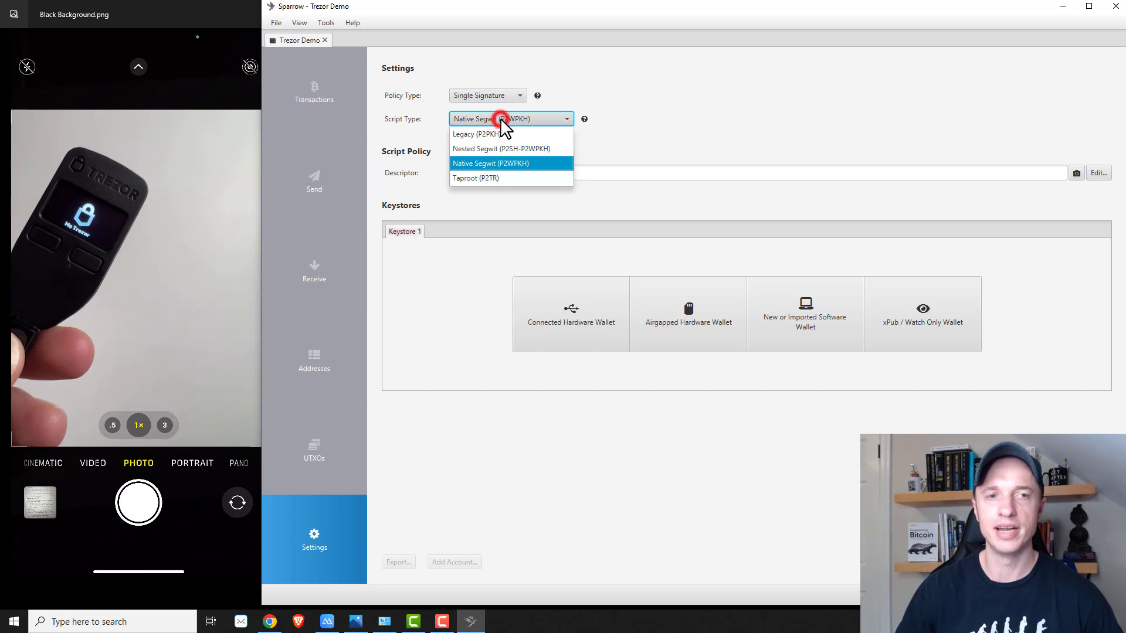
left_click(516, 163)
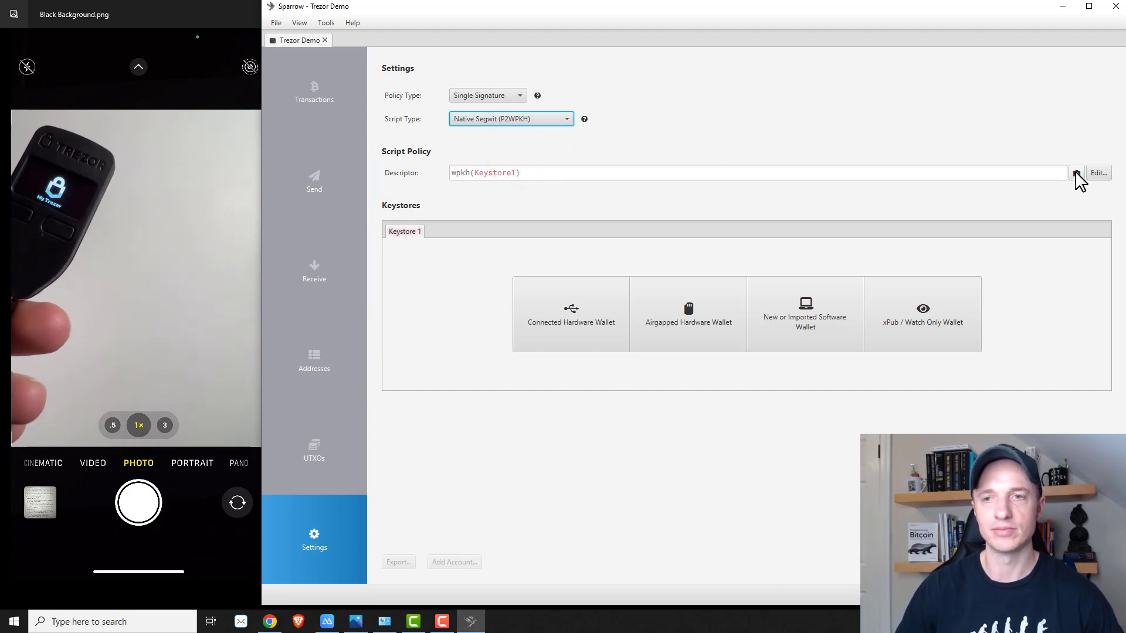
- Scan for the connected hardware wallet and unlock the Trezor One by entering its PIN according to the device's keypad layout
left_click(567, 322)
left_click(616, 309)
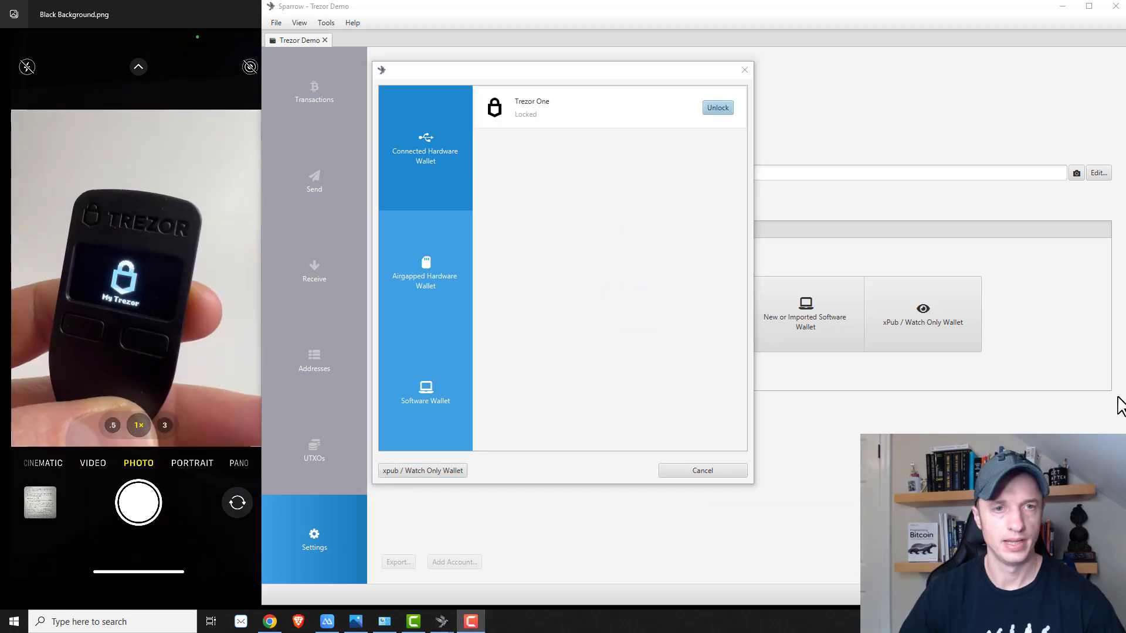
left_click(724, 111)
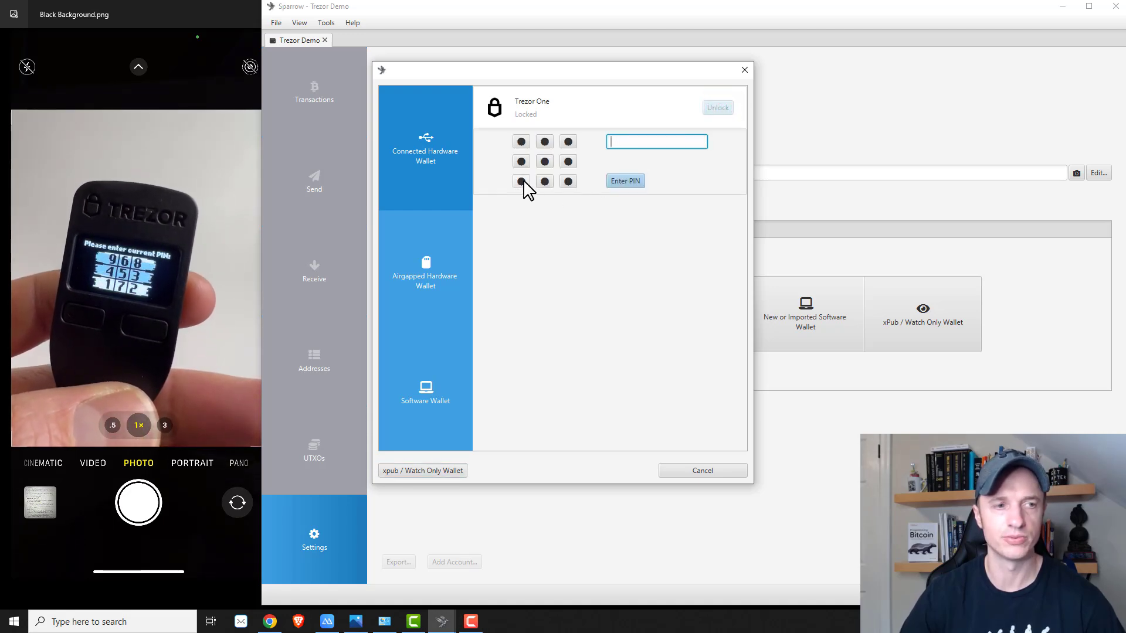
left_click(521, 181)
left_click(569, 182)
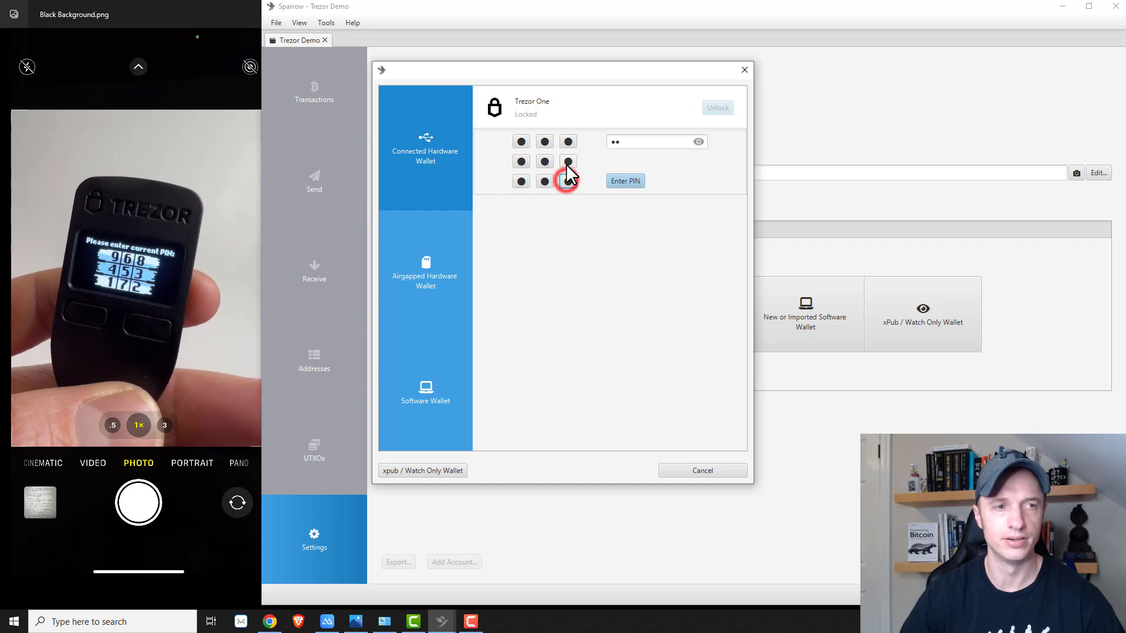
left_click(568, 162)
left_click(522, 161)
left_click(633, 181)
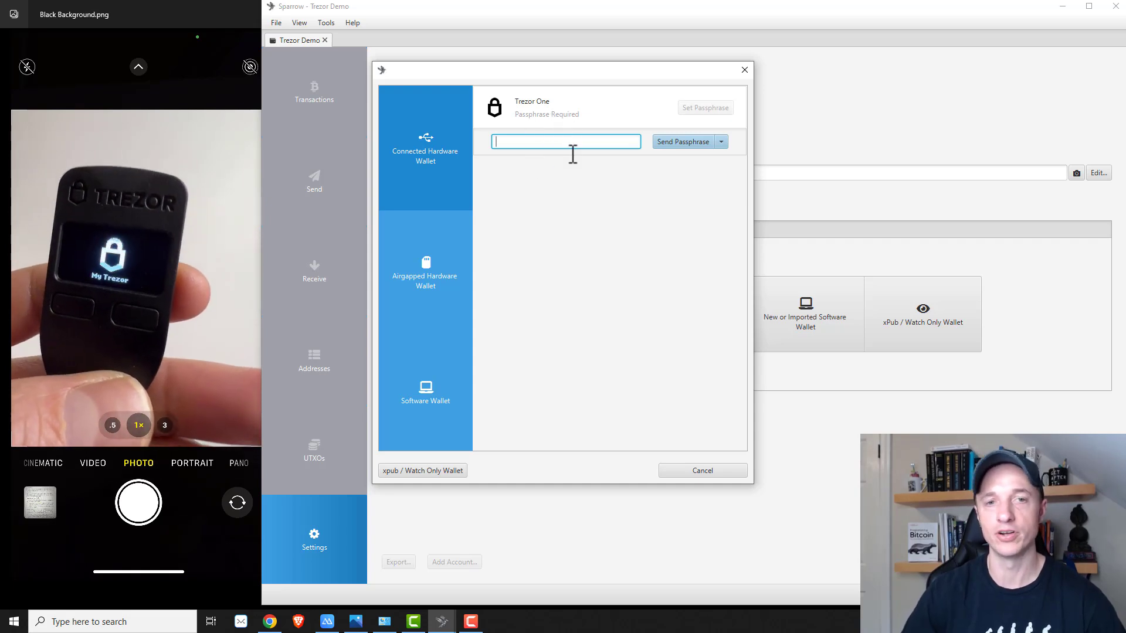
- Toggle the passphrase off on the Trezor One and import its keystore into the wallet
left_click(720, 143)
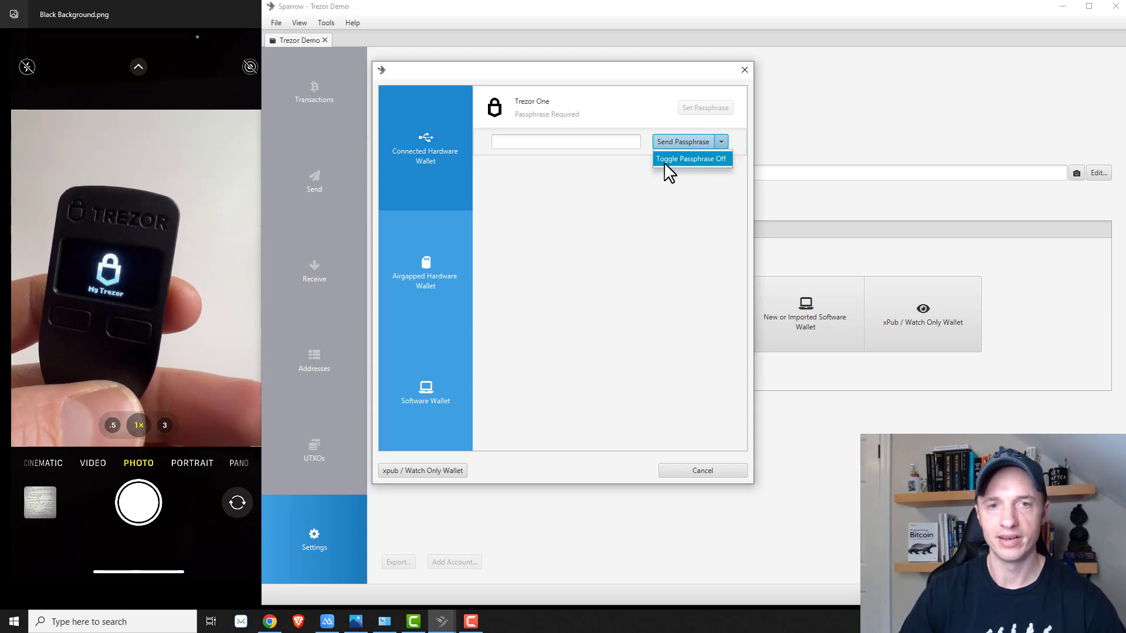
left_click(698, 161)
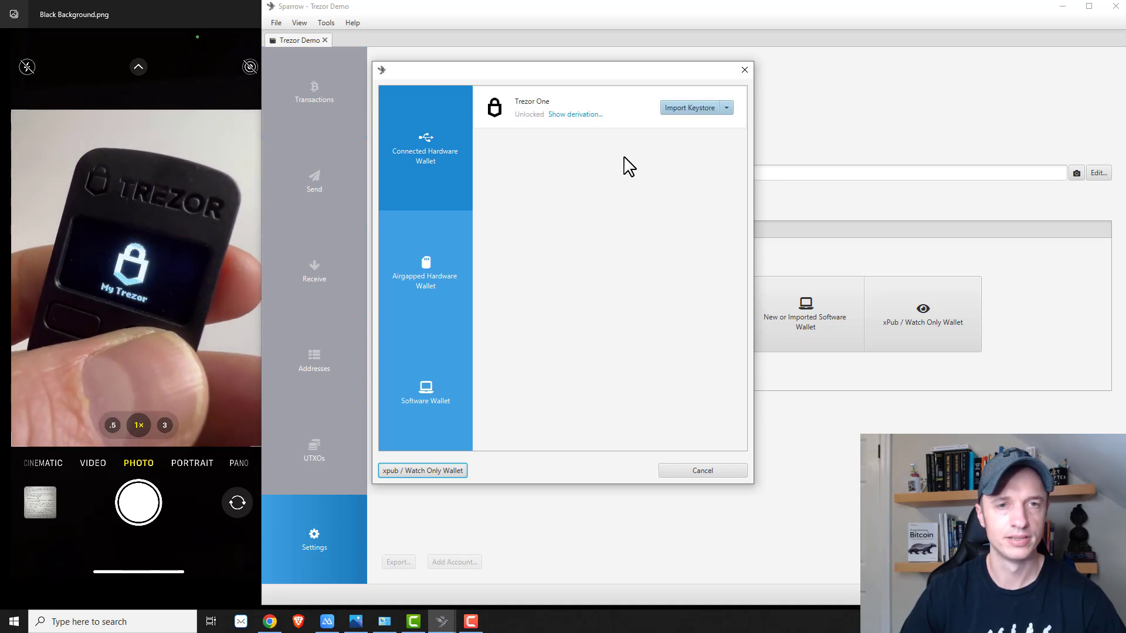
left_click(691, 109)
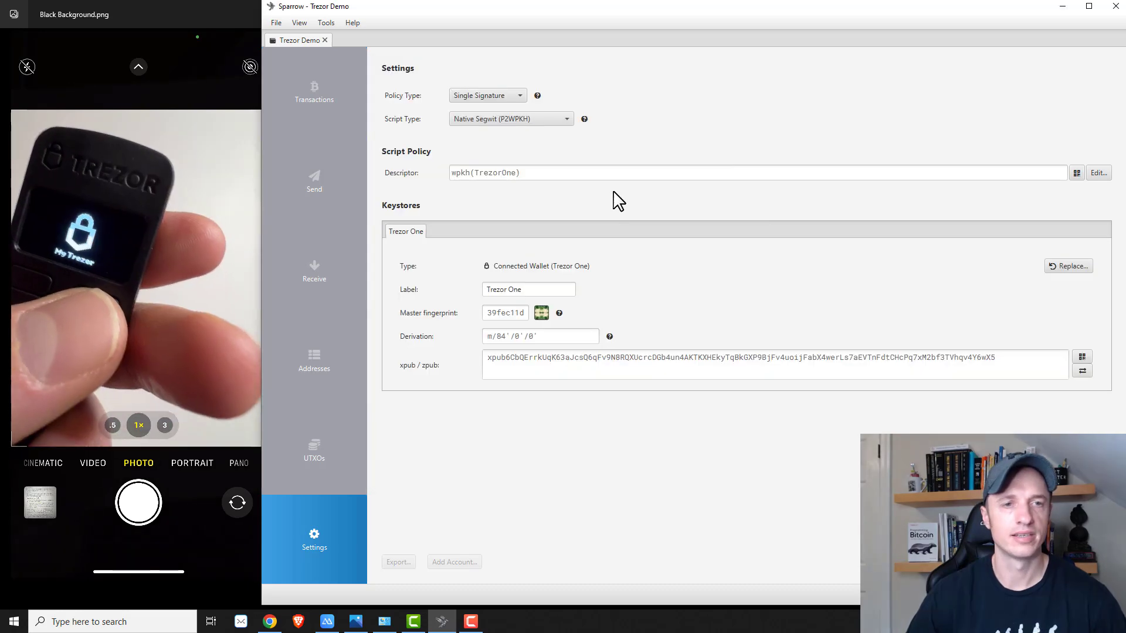
- Review the imported keystore's label and xpub, and apply the wallet settings without a password
triple_click(548, 289)
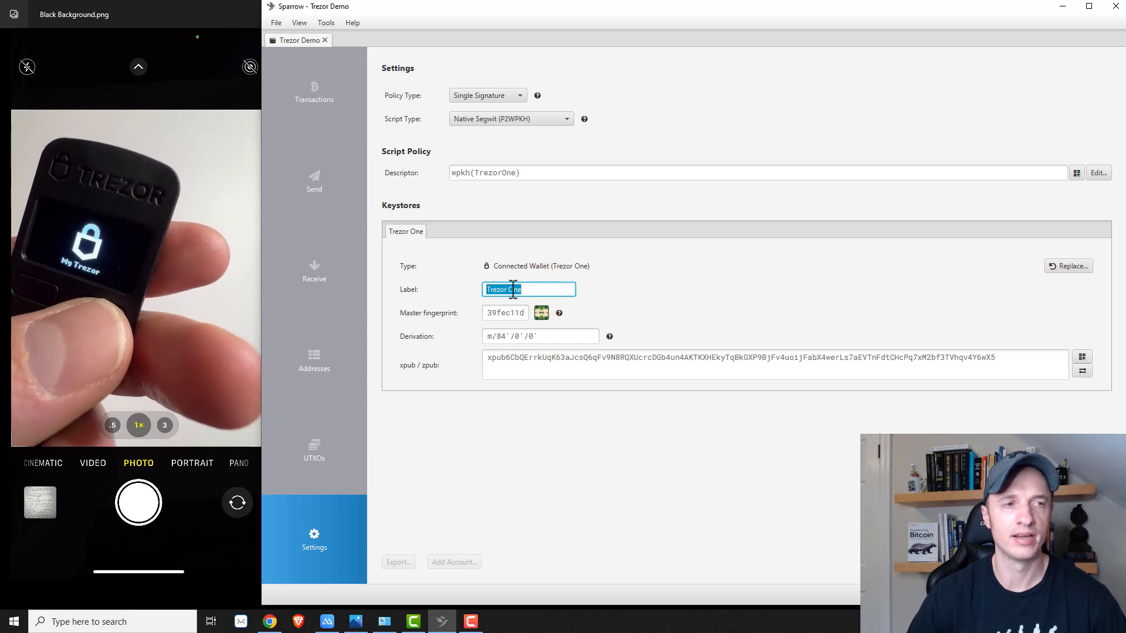
left_click(551, 289)
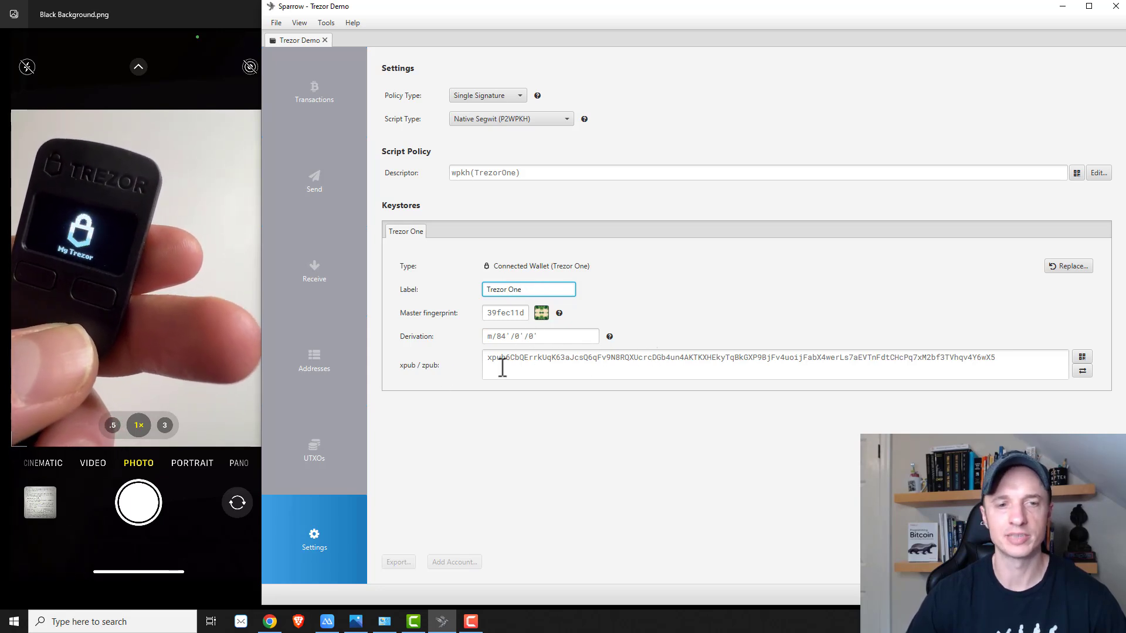
left_click_drag(497, 357, 770, 358)
left_click(749, 415)
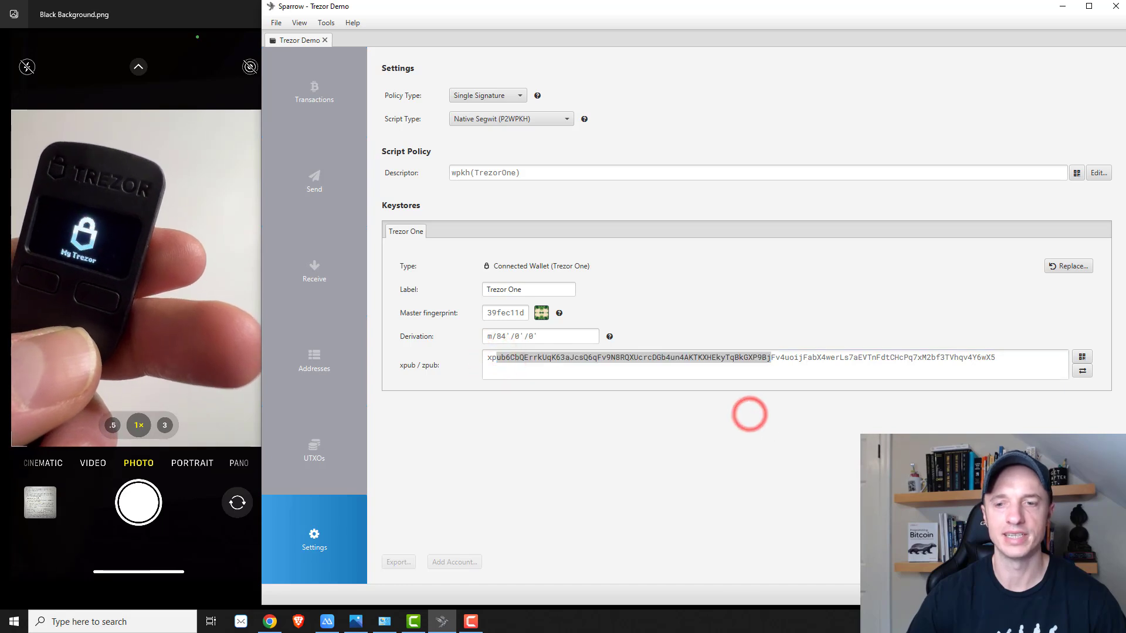
left_click(915, 365)
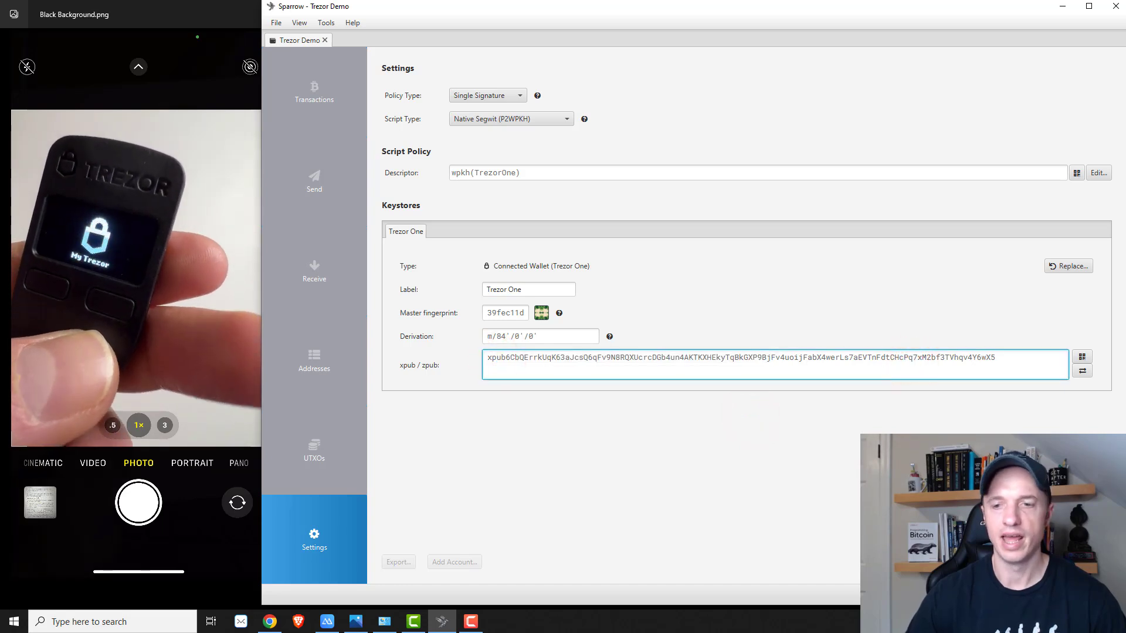
left_click(1096, 562)
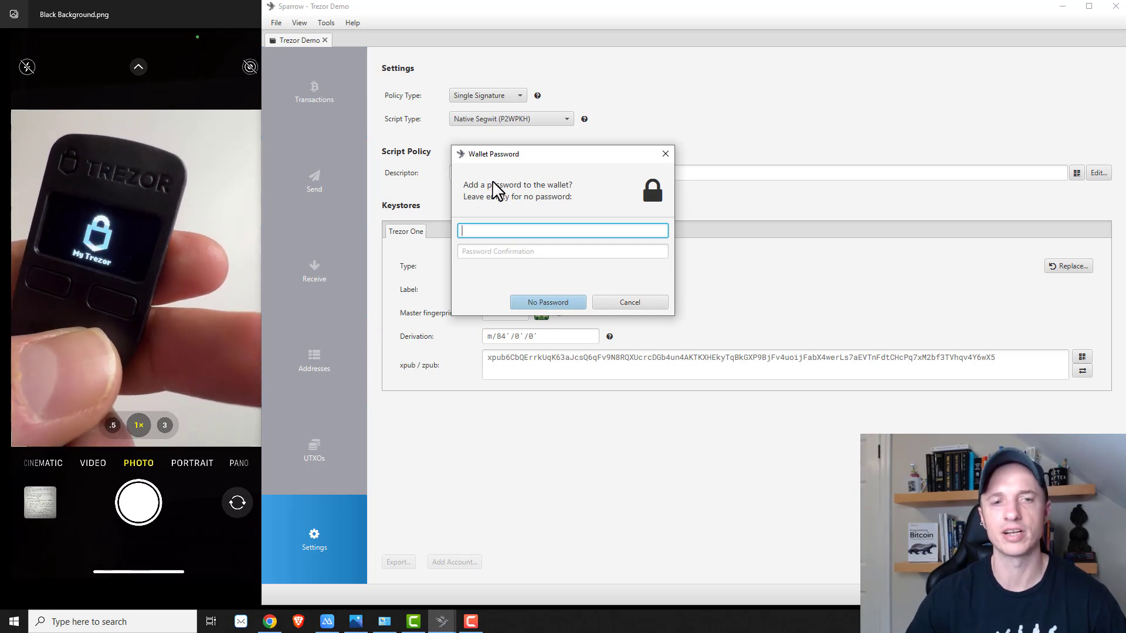
left_click(554, 303)
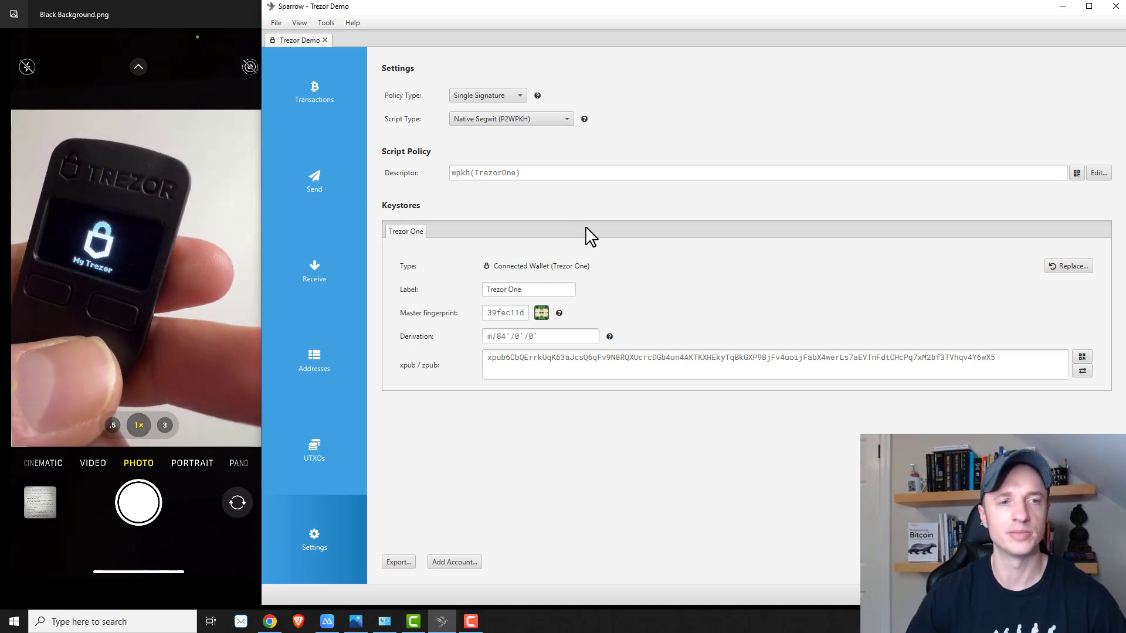
- Look over the wallet's transaction history, its receive address, and its list of receive and change addresses
left_click(319, 96)
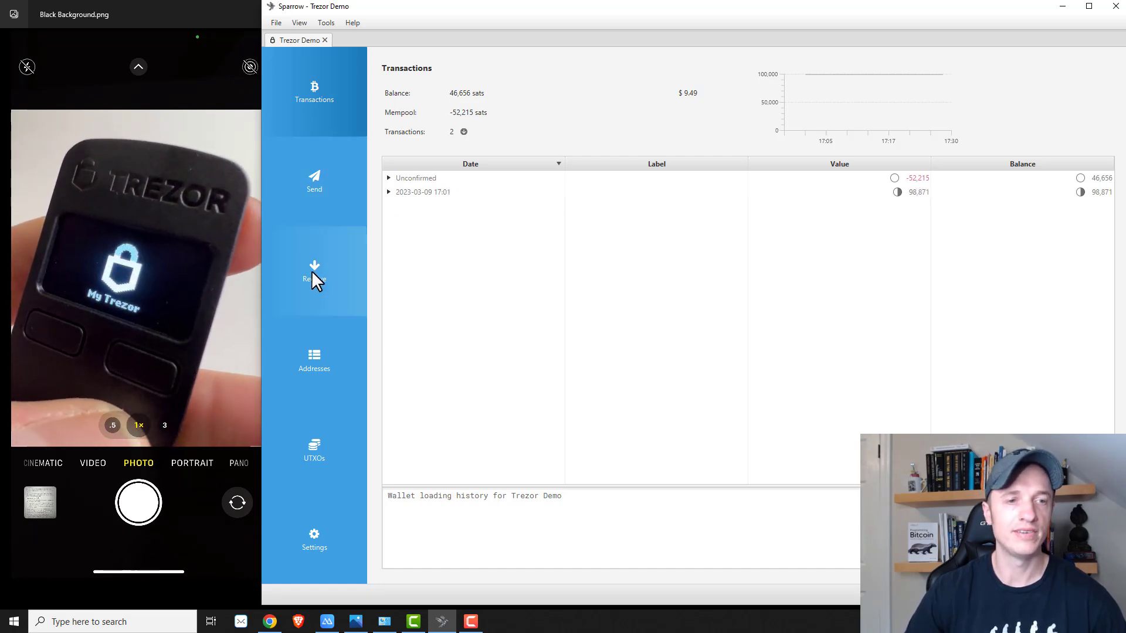
left_click(311, 271)
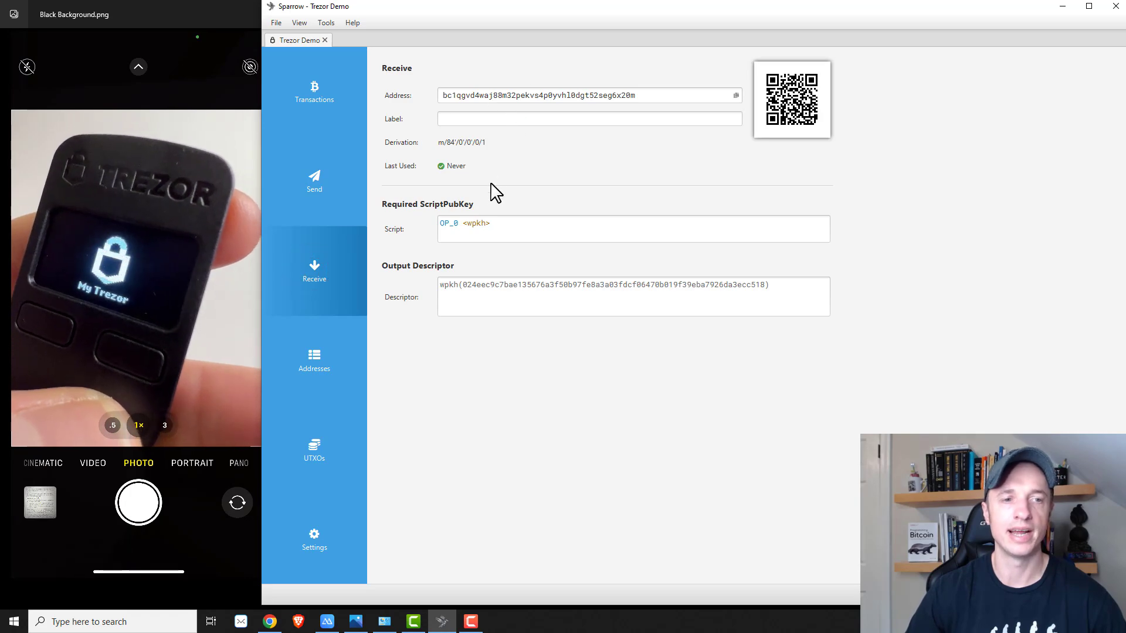
left_click(310, 364)
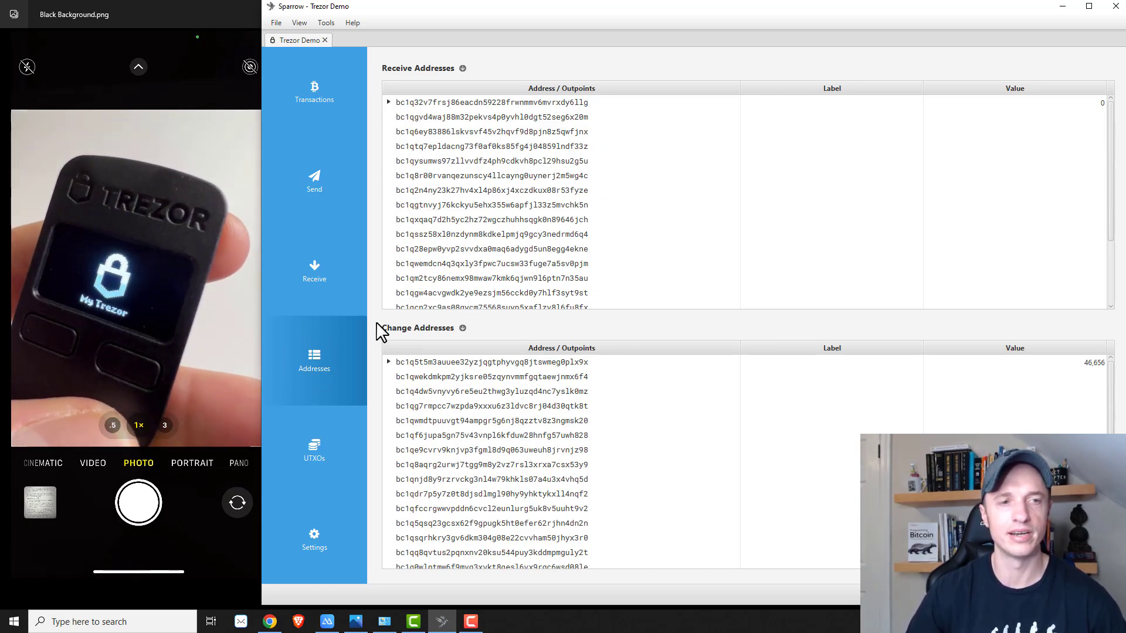
- Open the wallet's send form, switch to Coinbase in Chrome and copy the Bitcoin receive address
left_click(322, 192)
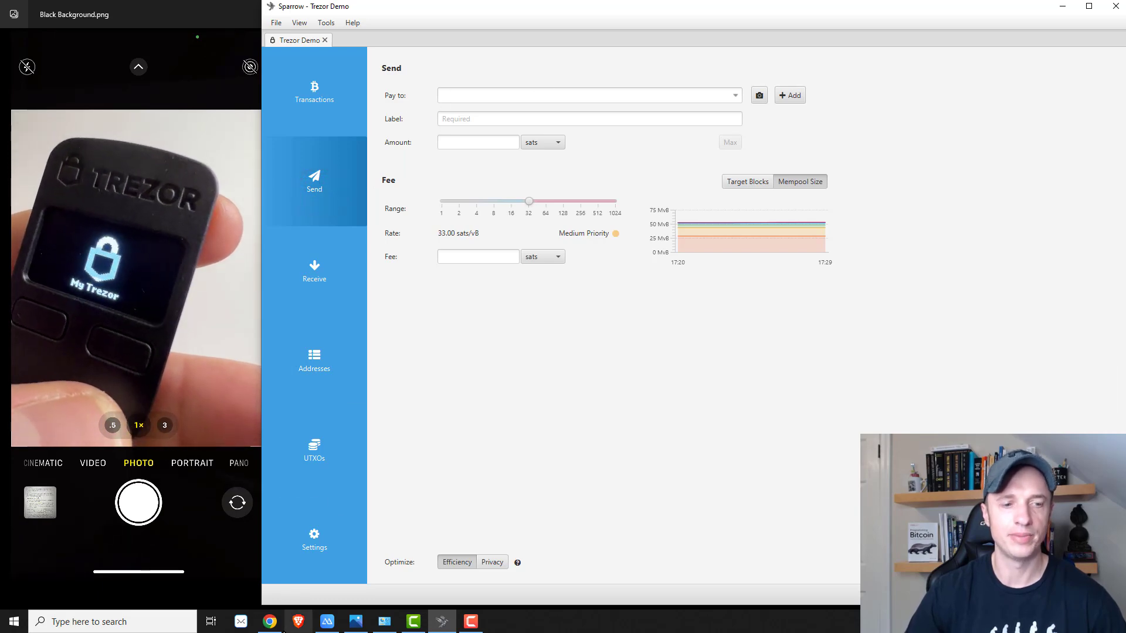
left_click(270, 621)
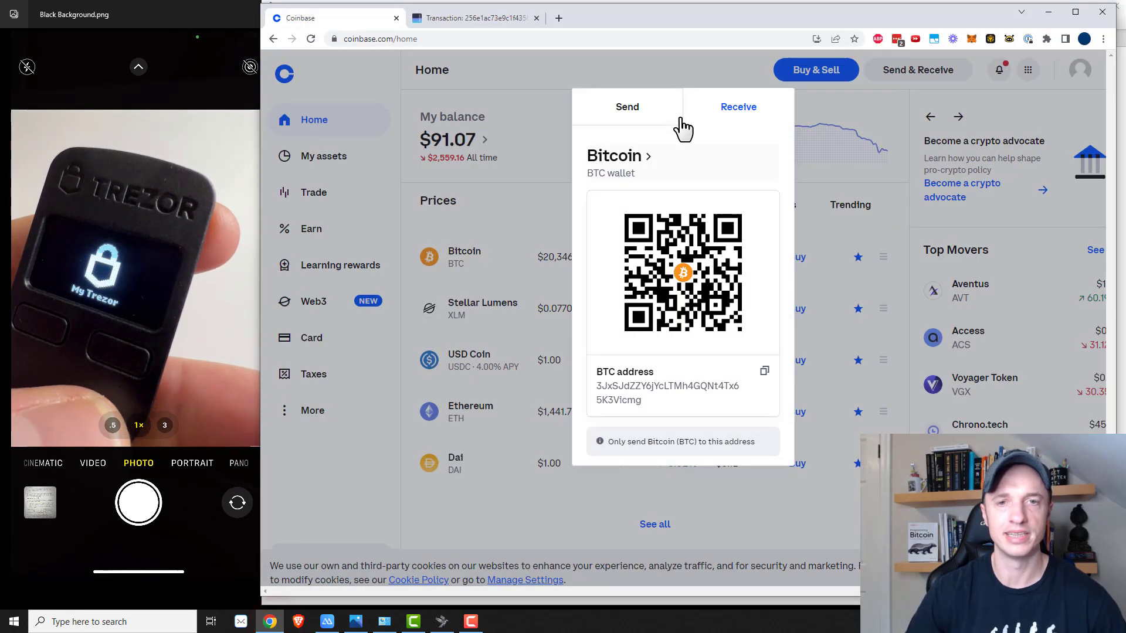
left_click(811, 100)
left_click(925, 72)
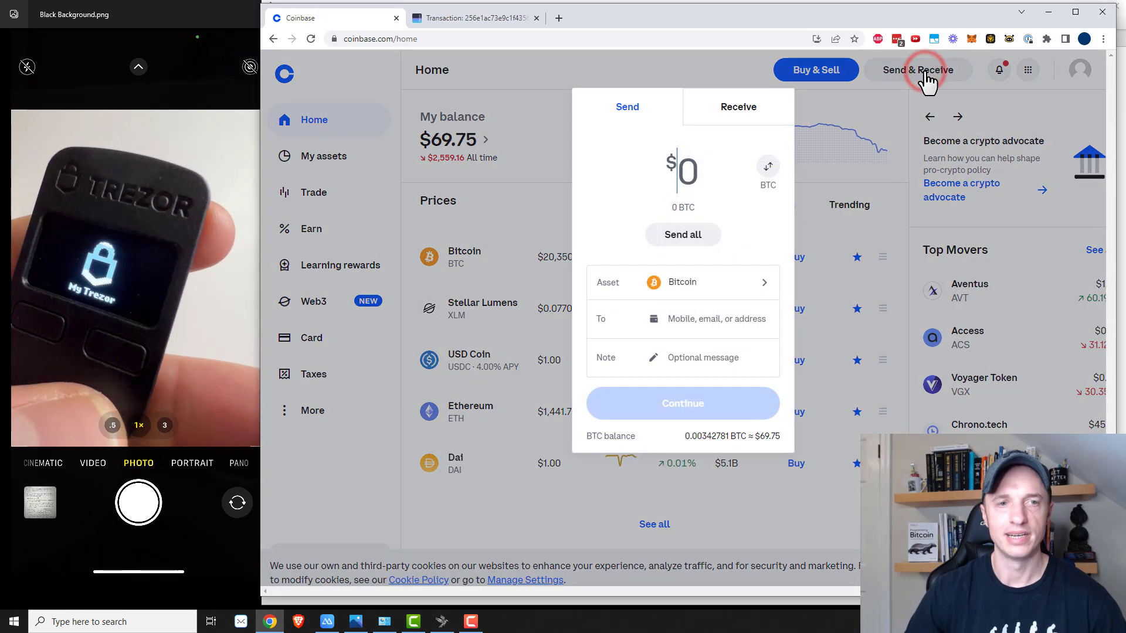
left_click(754, 113)
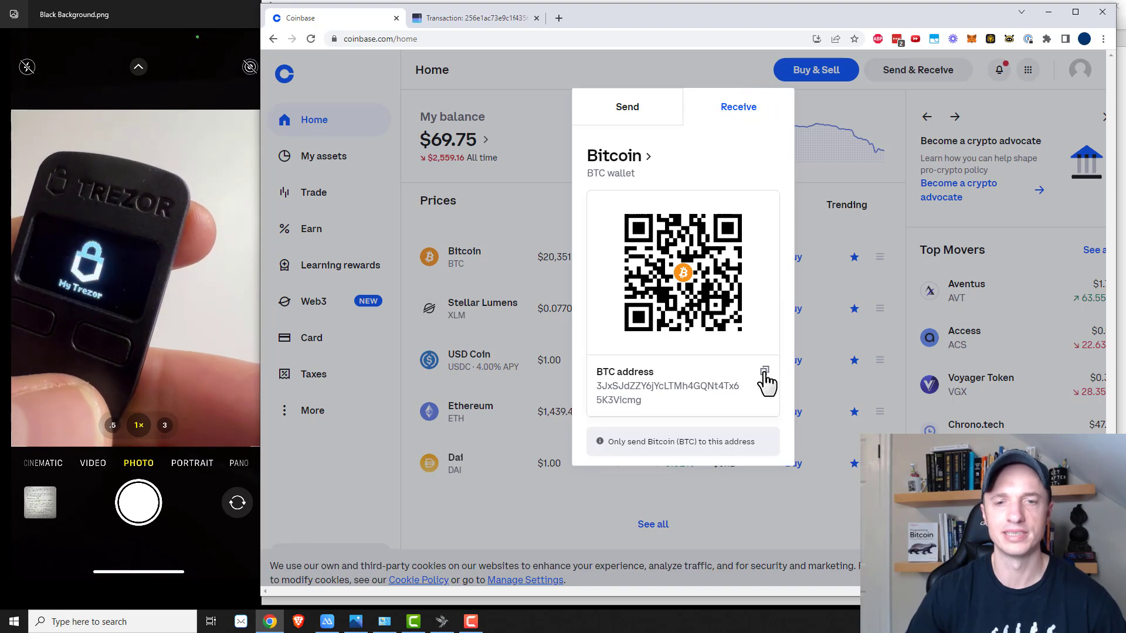
left_click(764, 373)
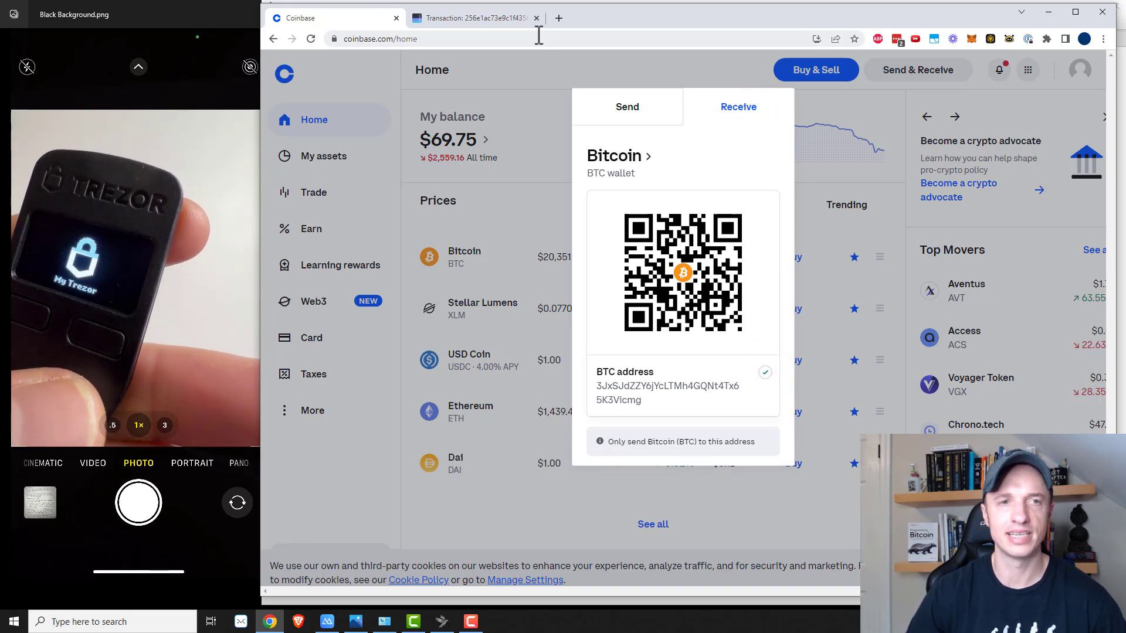
- Back in Sparrow, fill in the payment with the copied Coinbase address, the label "to cb" and the maximum amount
left_click(440, 623)
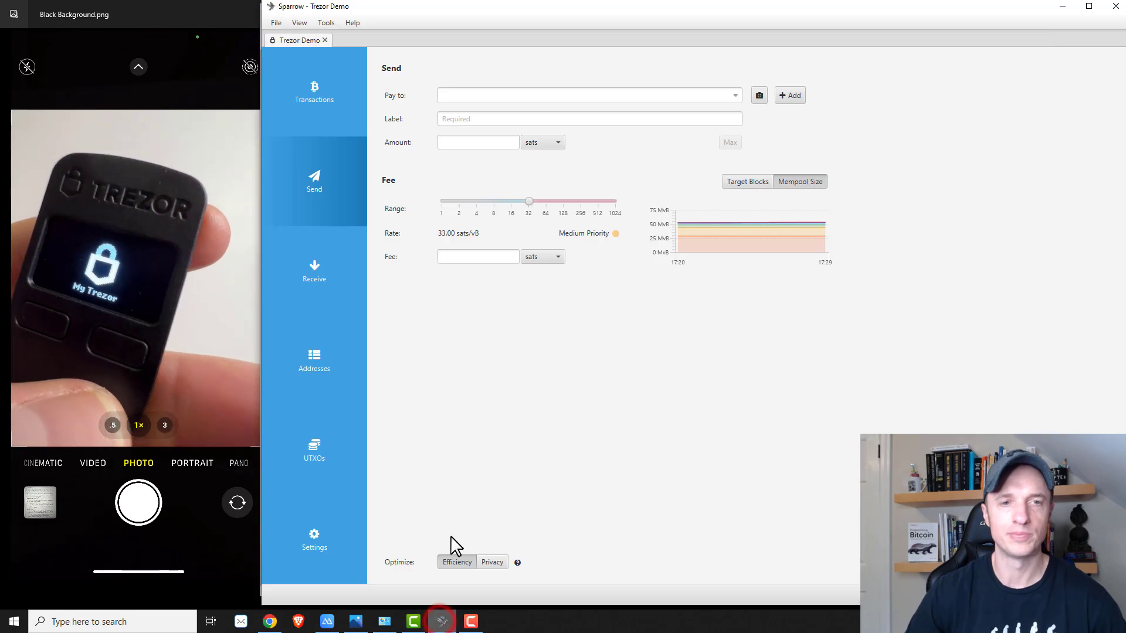
right_click(456, 95)
left_click(472, 172)
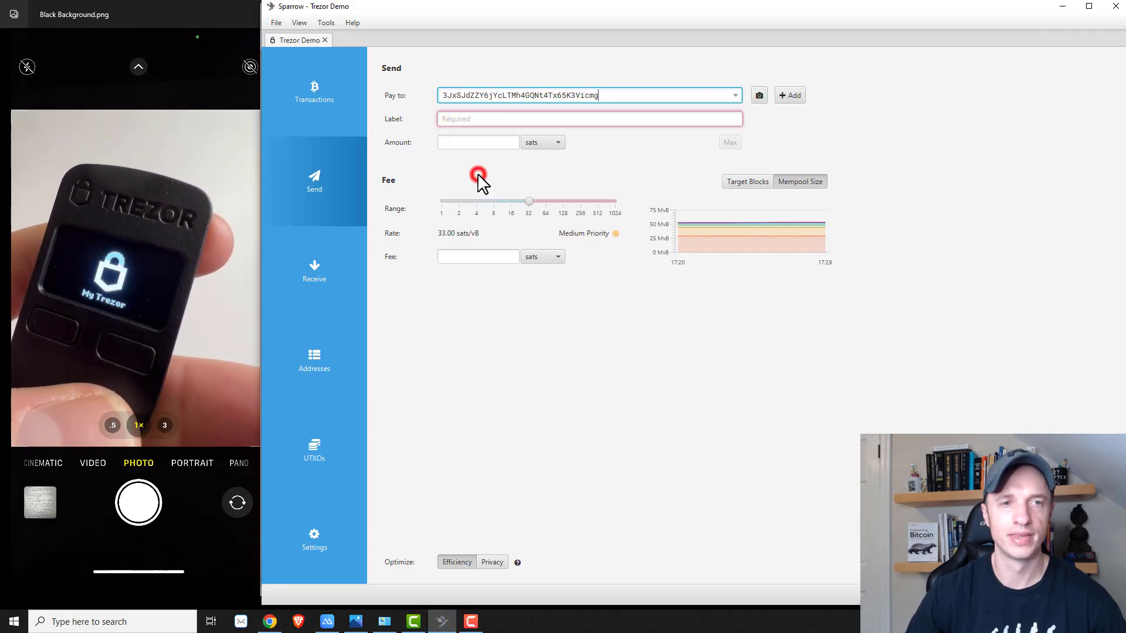
left_click(490, 118)
type("to cb")
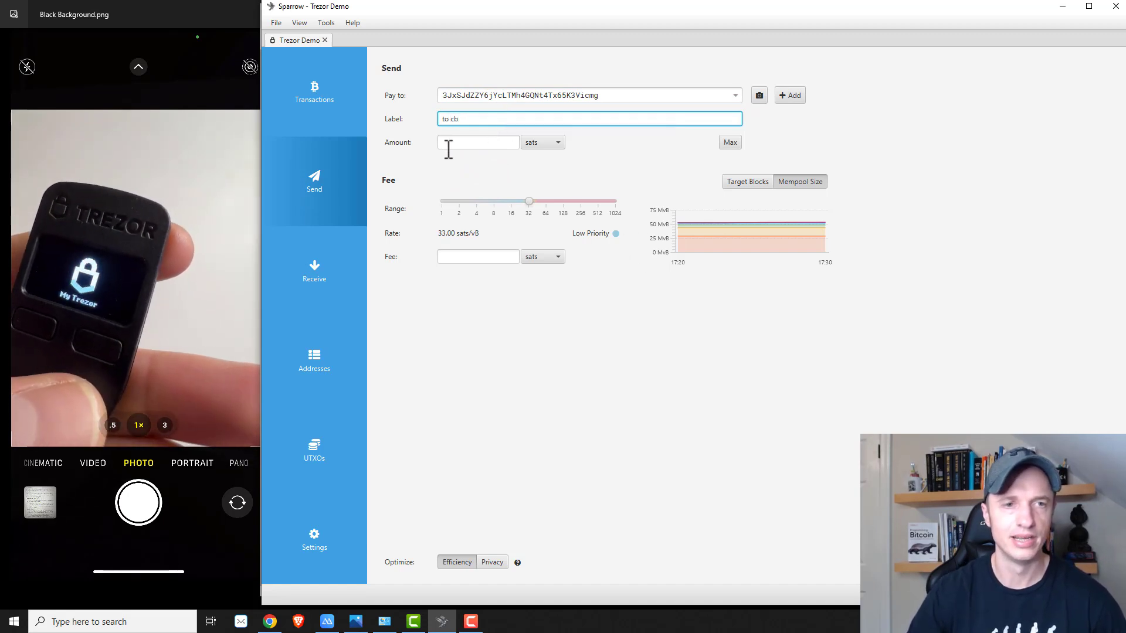
left_click(732, 143)
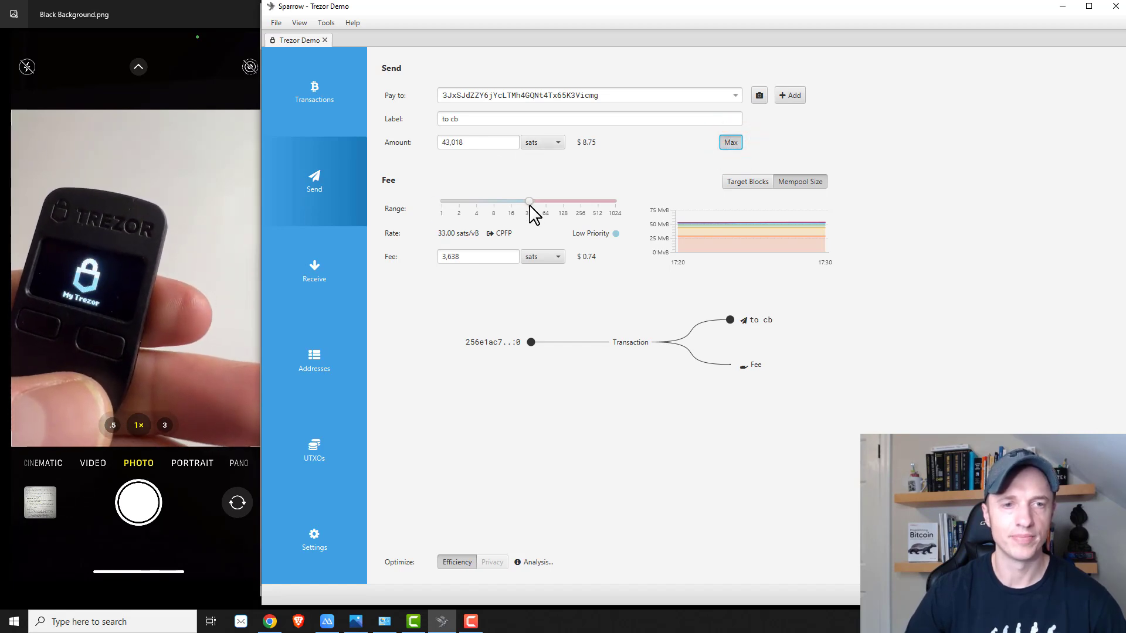
- Switch to the mempool.space transaction page in Chrome and examine the pending transaction and current block fee rates
left_click(270, 622)
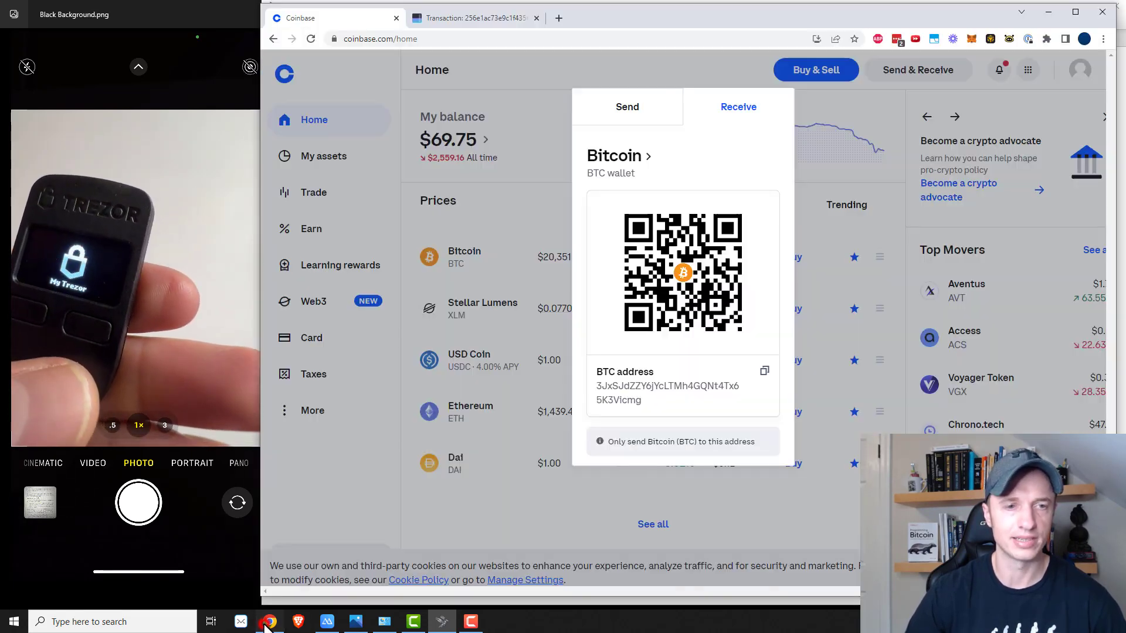
left_click(477, 18)
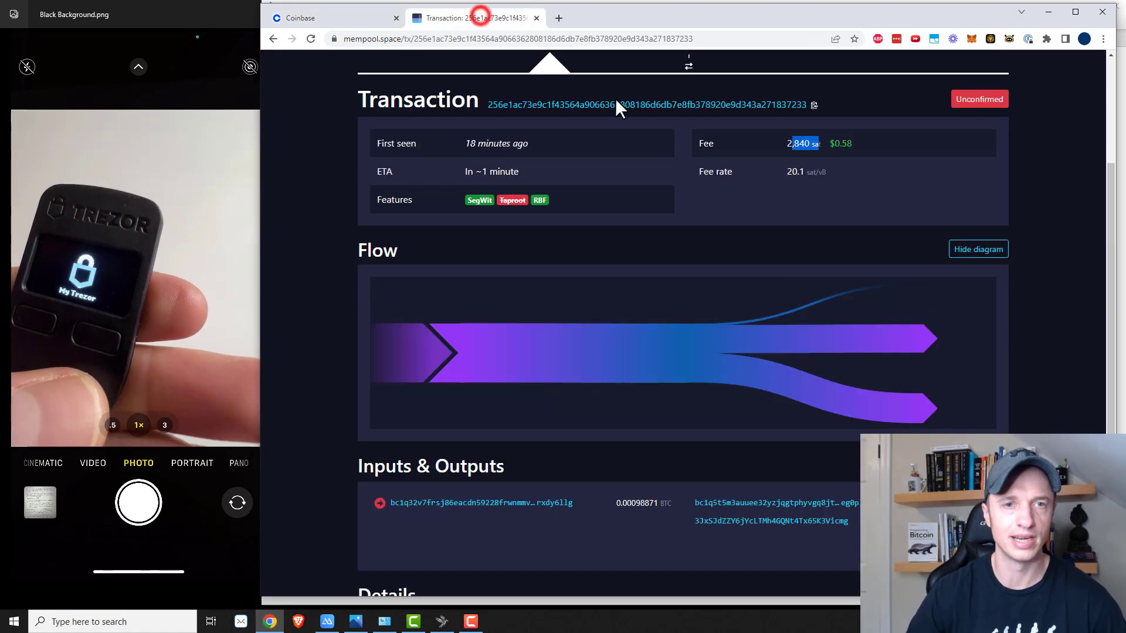
scroll(594, 284, "up", 3)
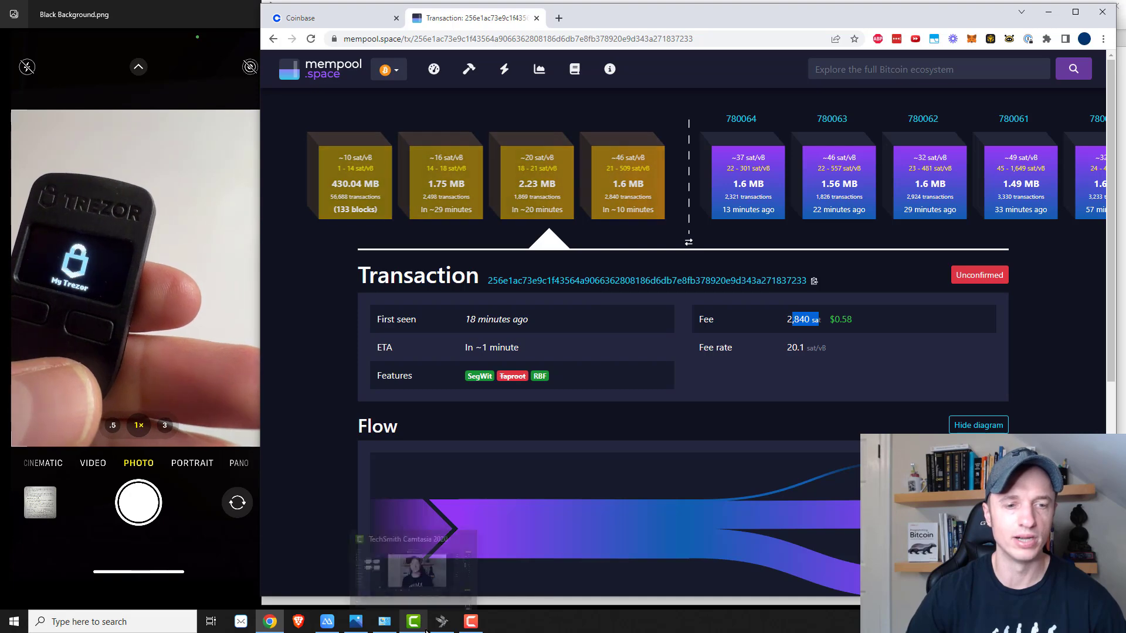
- Back in Sparrow, set the fee rate to 21.64 sats/vB, then create the transaction and finalize it for signing
mouse_move(442, 620)
left_click(452, 595)
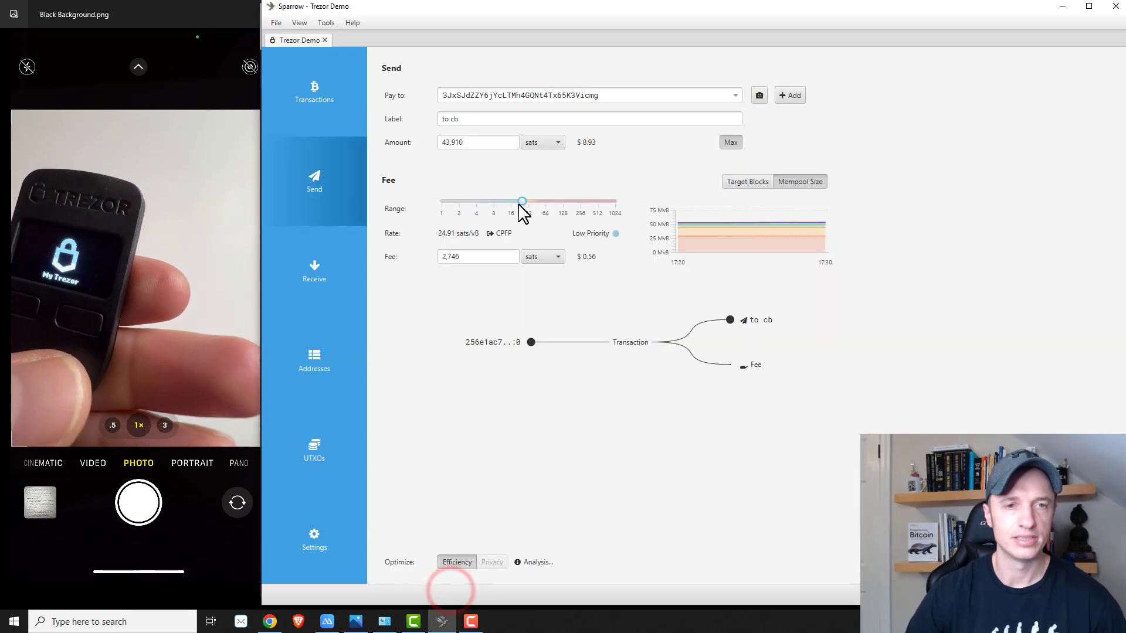
left_click_drag(503, 202, 510, 201)
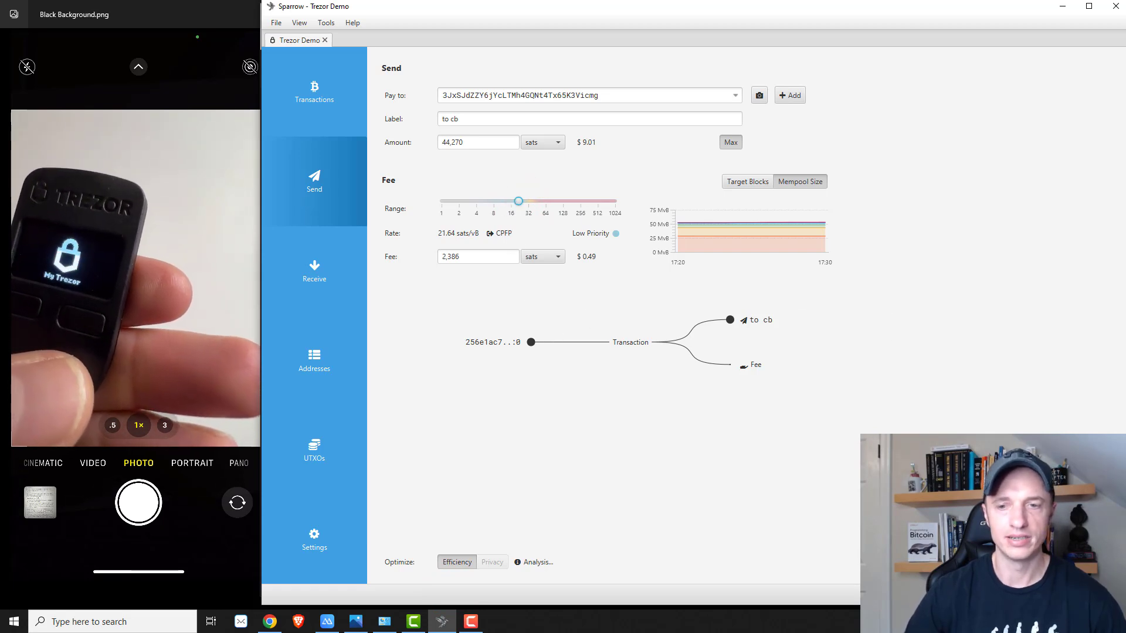
left_click(1071, 562)
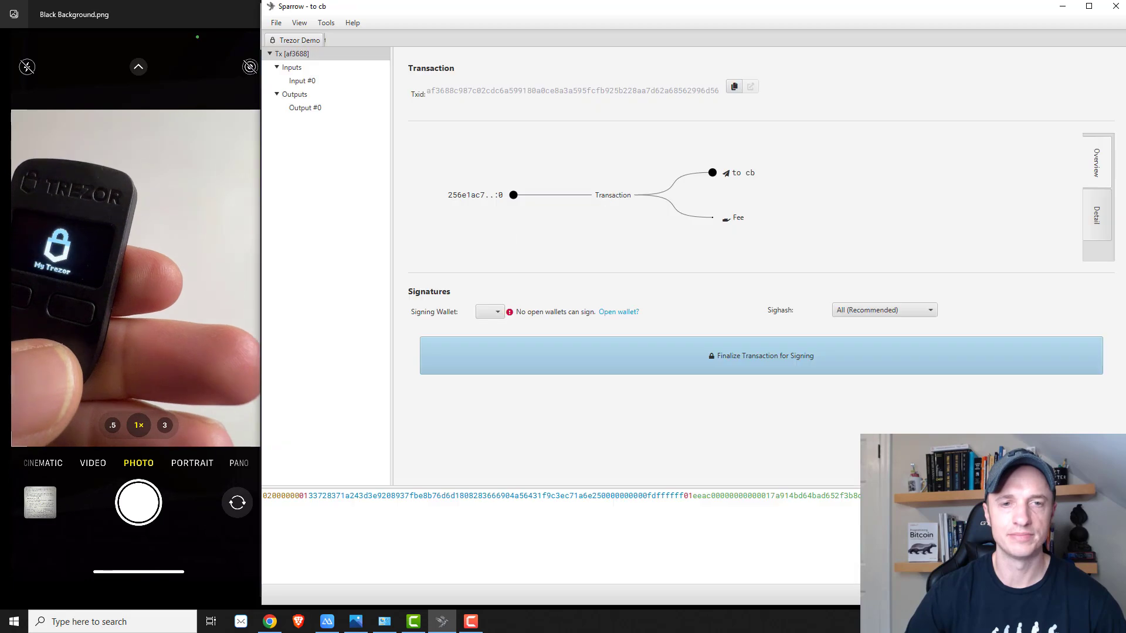
left_click(759, 343)
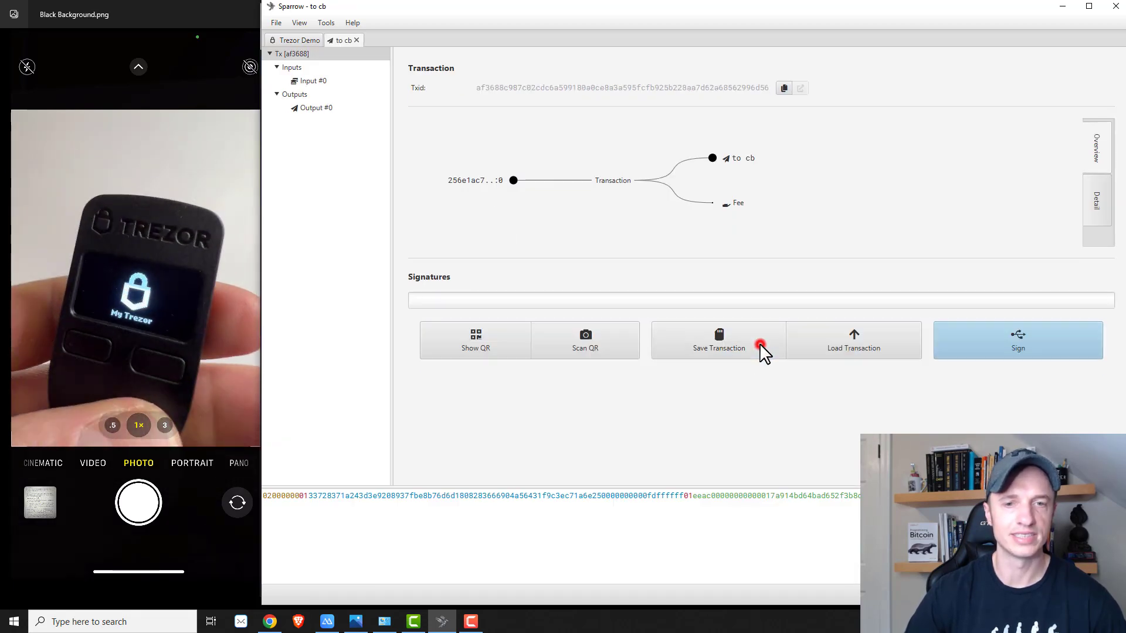
- Sign the "to cb" transaction with the connected Trezor One and broadcast it
left_click(1017, 344)
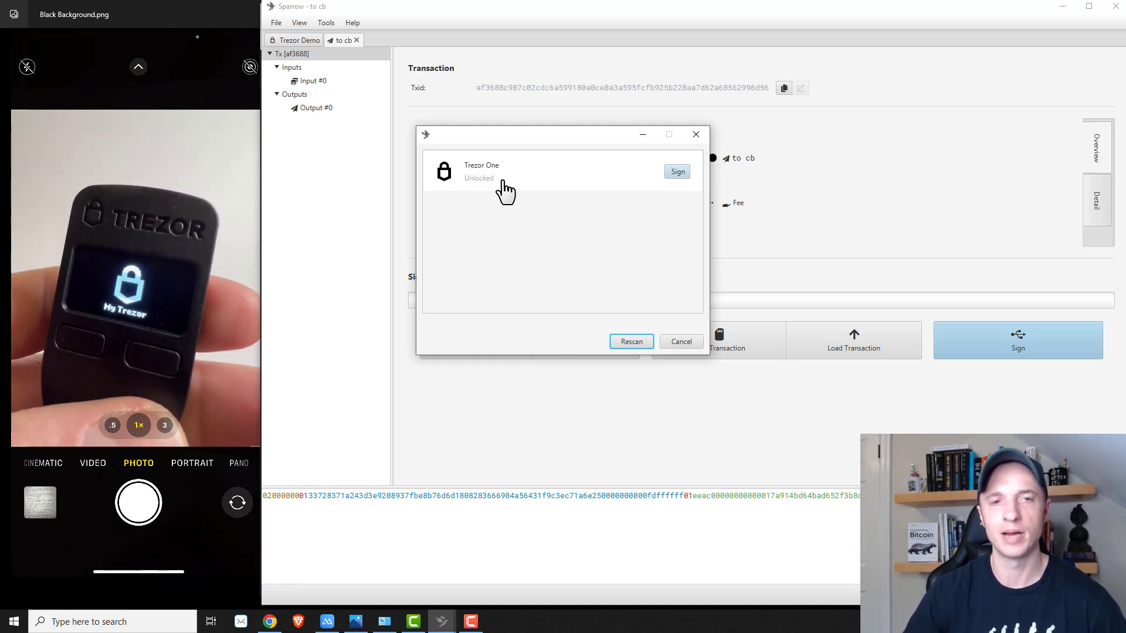
left_click(675, 172)
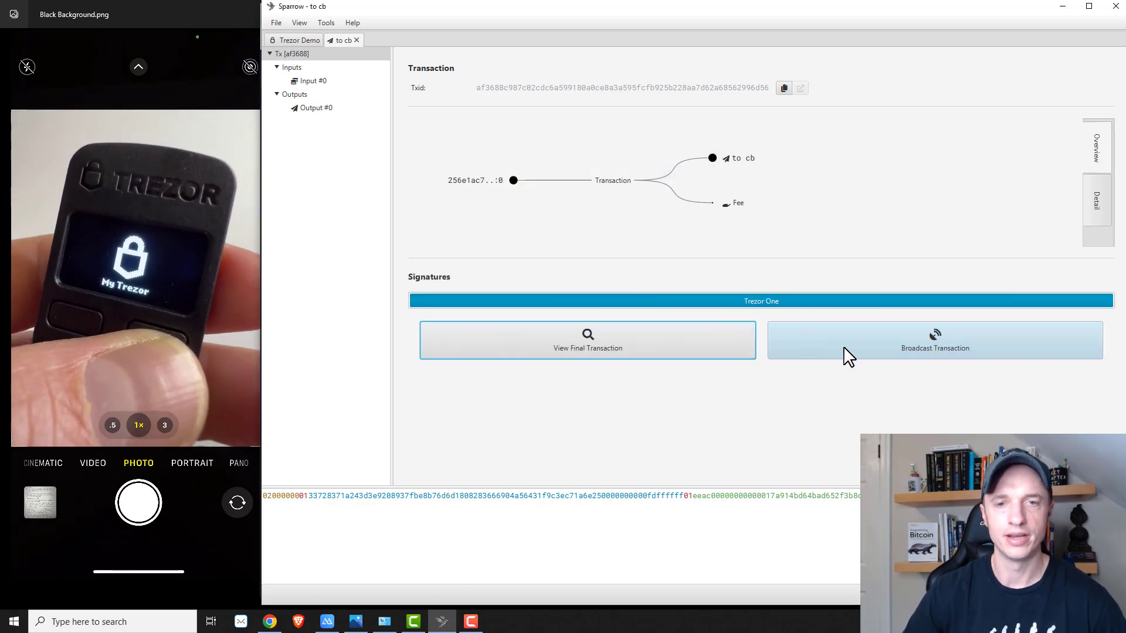
left_click(895, 349)
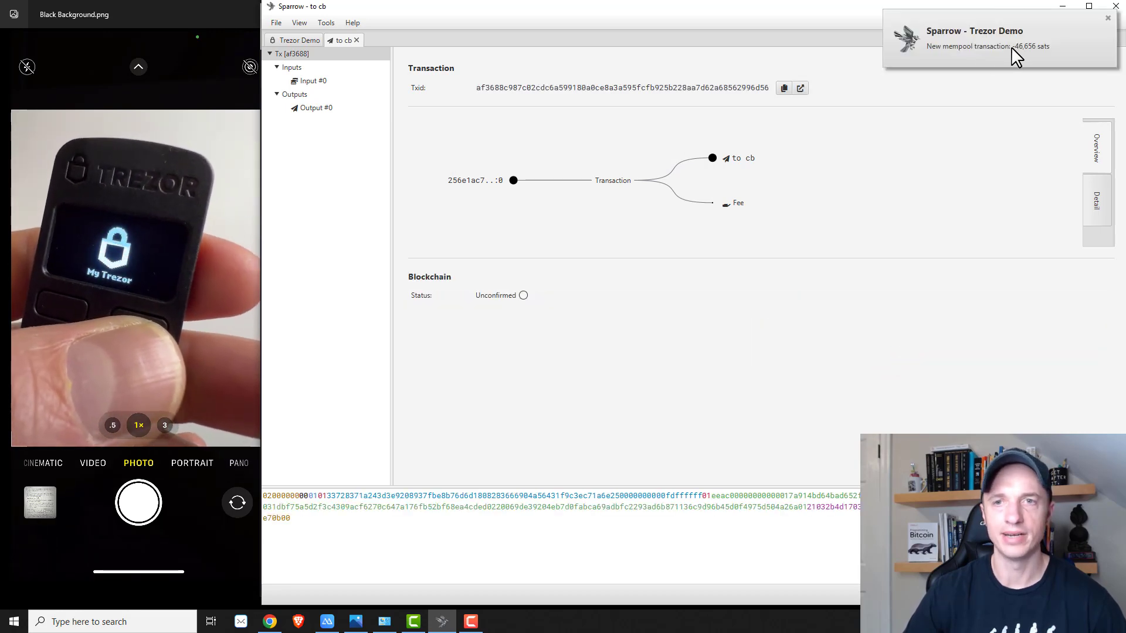
- Expand the "to cb" entry in the Trezor Demo wallet's transaction history and open its transaction details
left_click(291, 40)
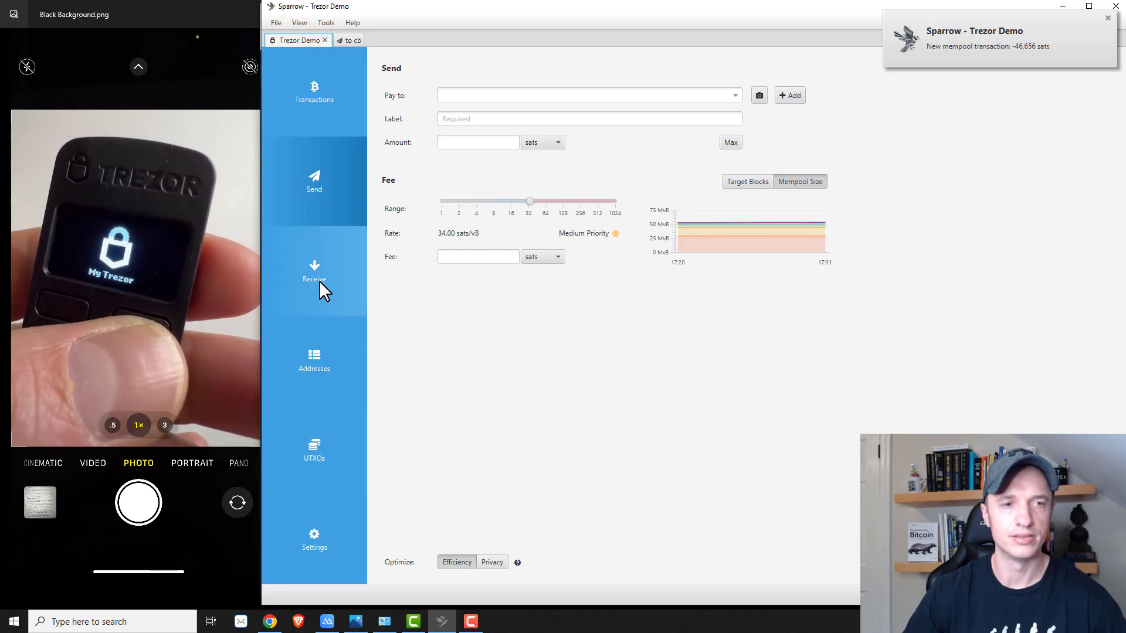
left_click(324, 104)
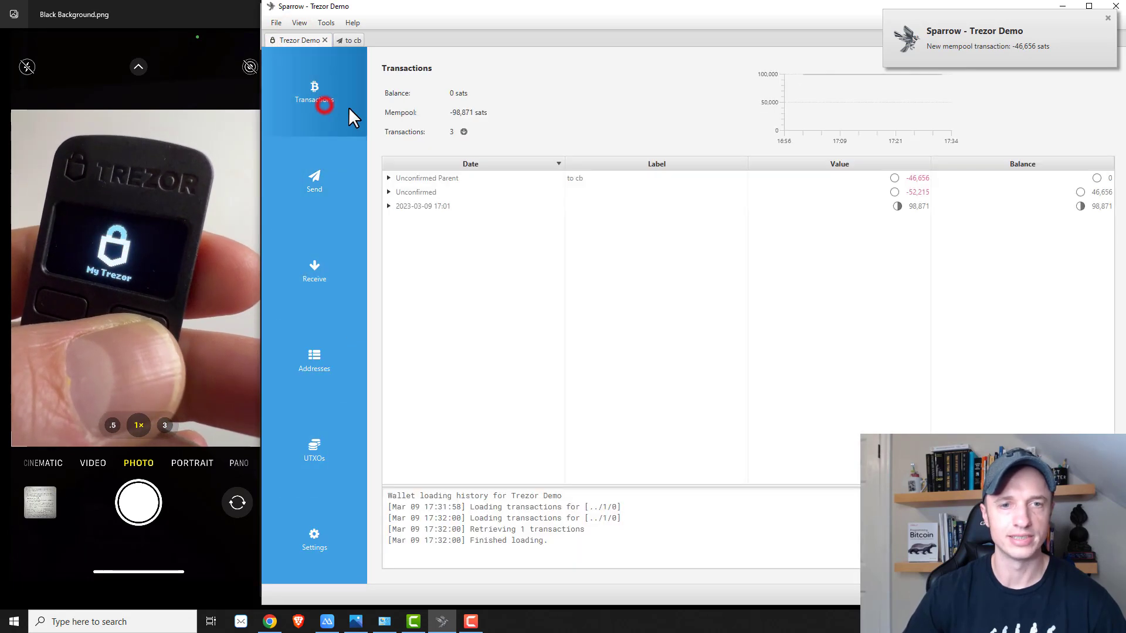
left_click(389, 179)
left_click(428, 181)
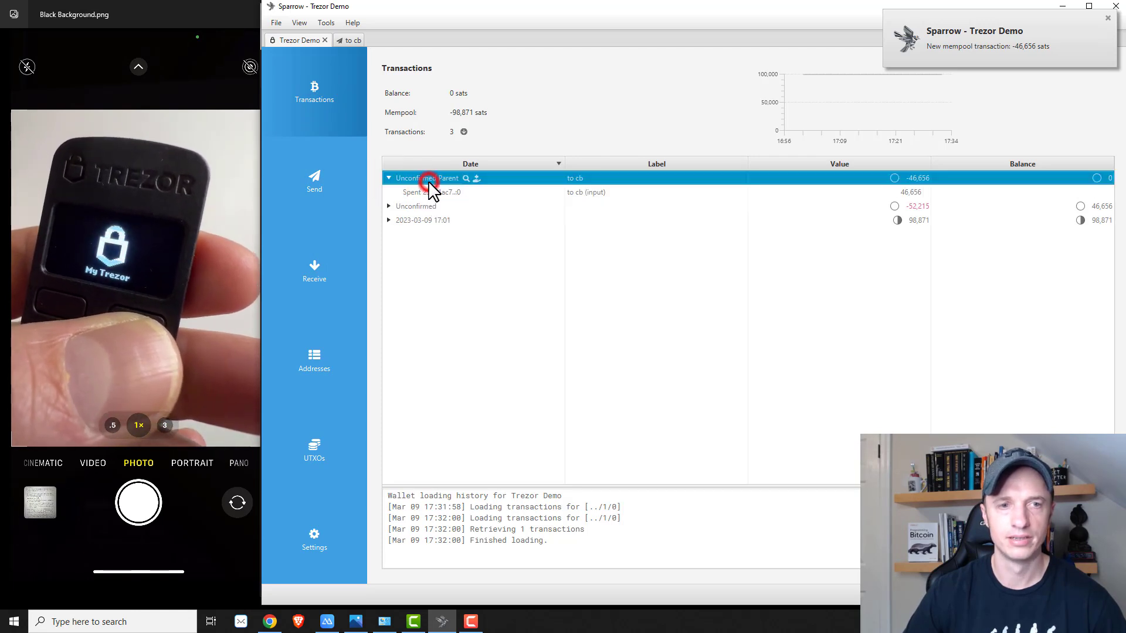
left_click(466, 178)
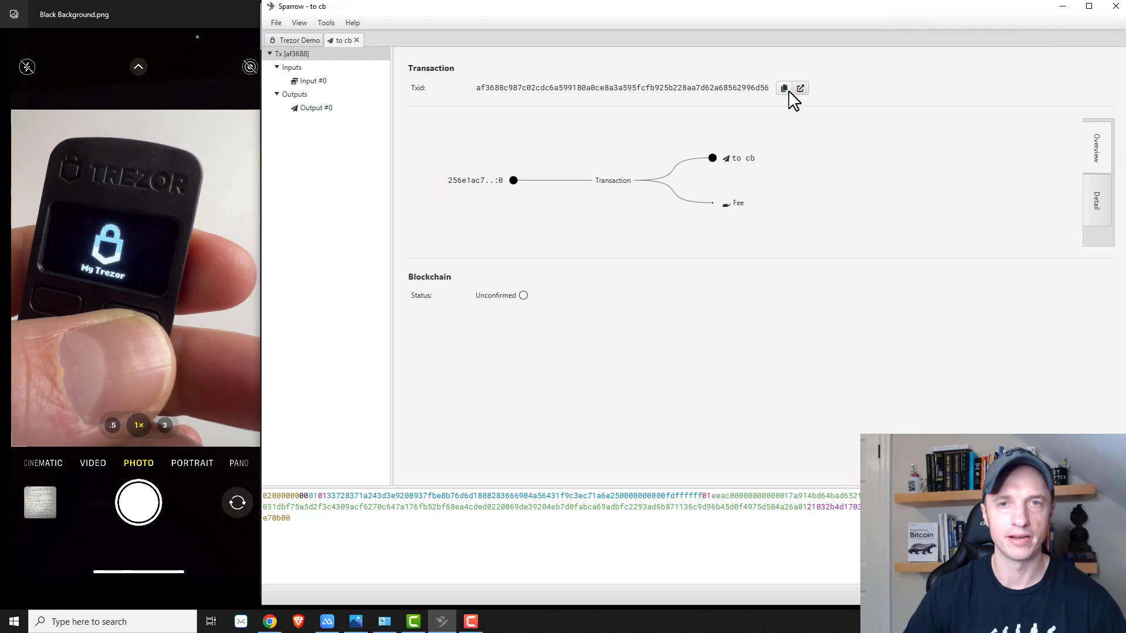
- Switch to mempool.space in Chrome and look up the "to cb" transaction by its copied transaction ID
left_click(270, 622)
right_click(863, 69)
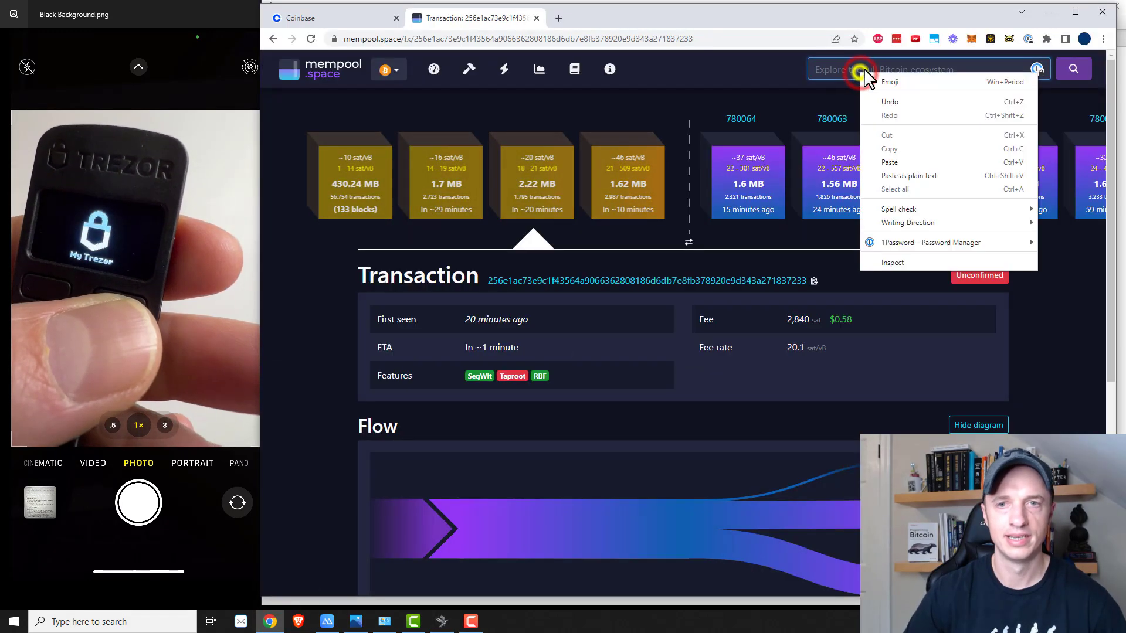
left_click(922, 177)
left_click(1074, 69)
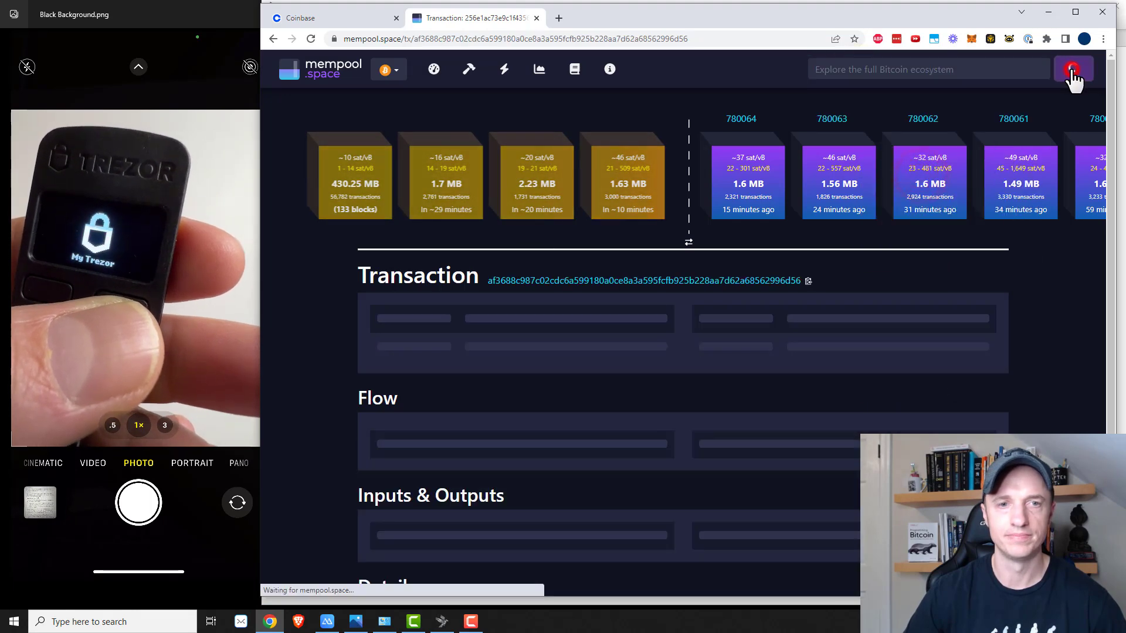